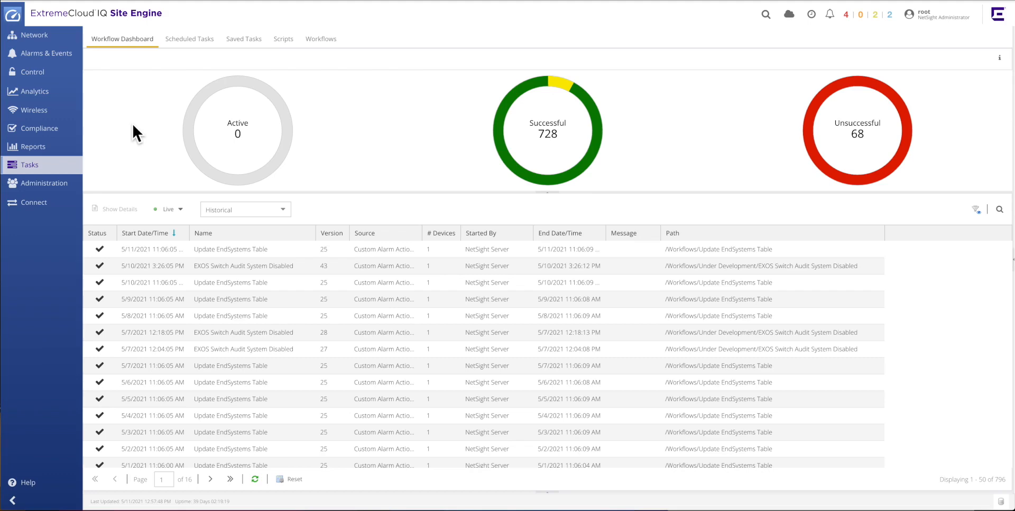
Open the event log and filter its type to Syslog.
click(59, 57)
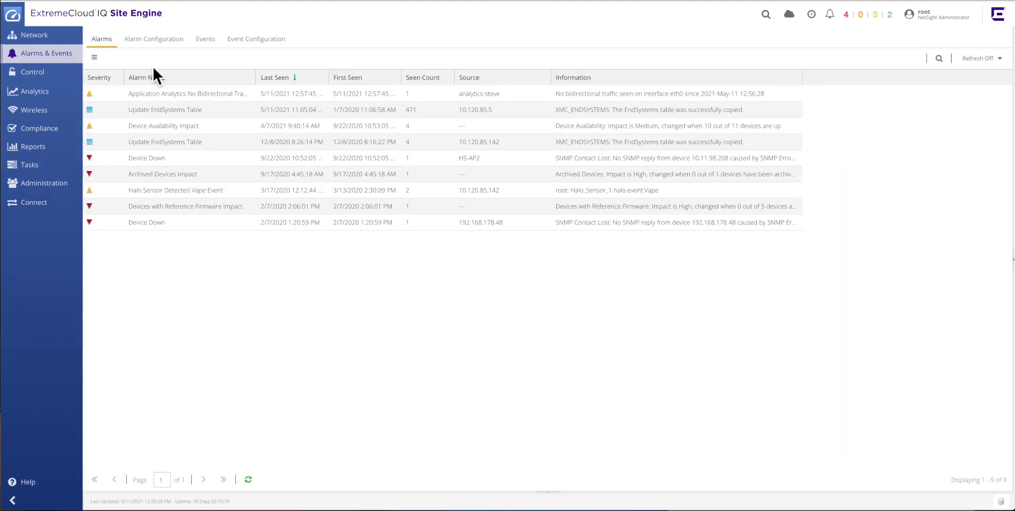
click(211, 50)
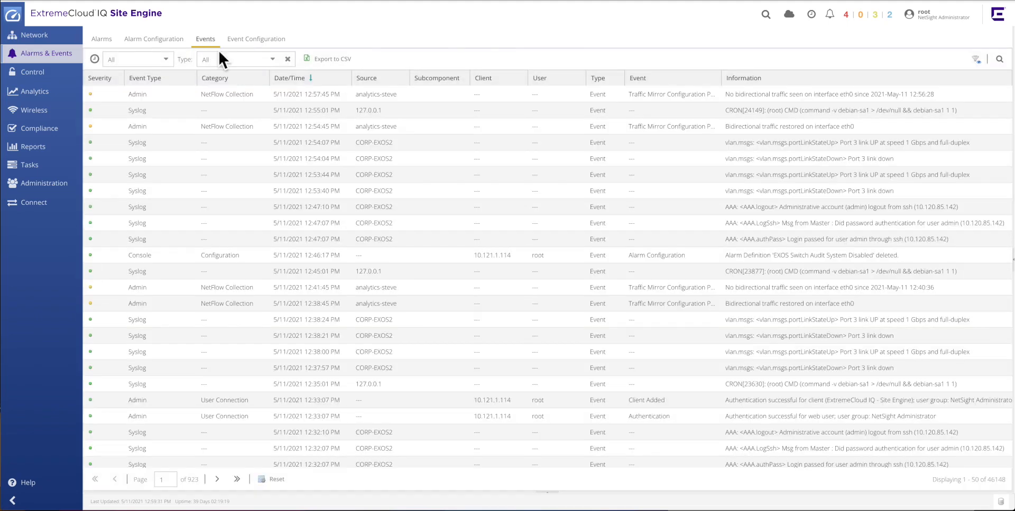
click(273, 60)
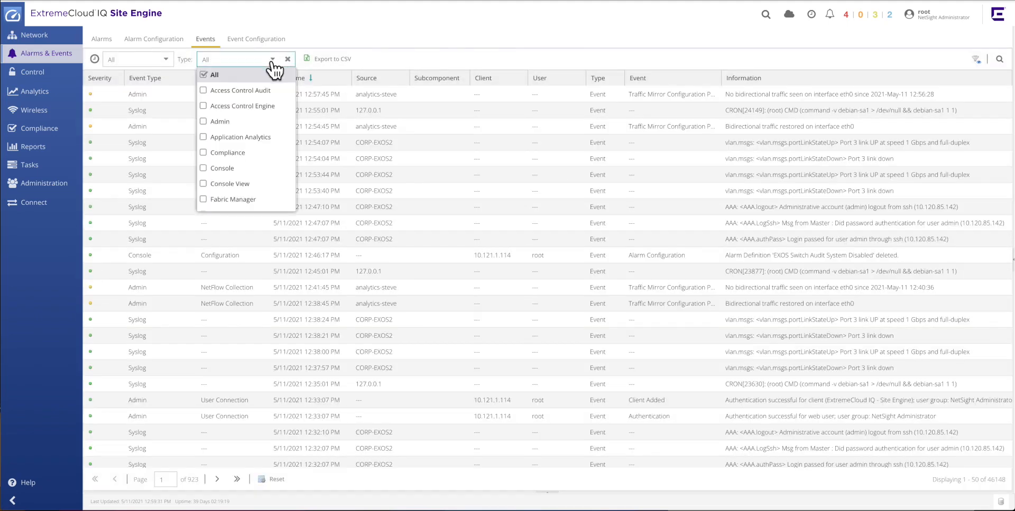
scroll(263, 117, down, 3)
scroll(263, 125, down, 2)
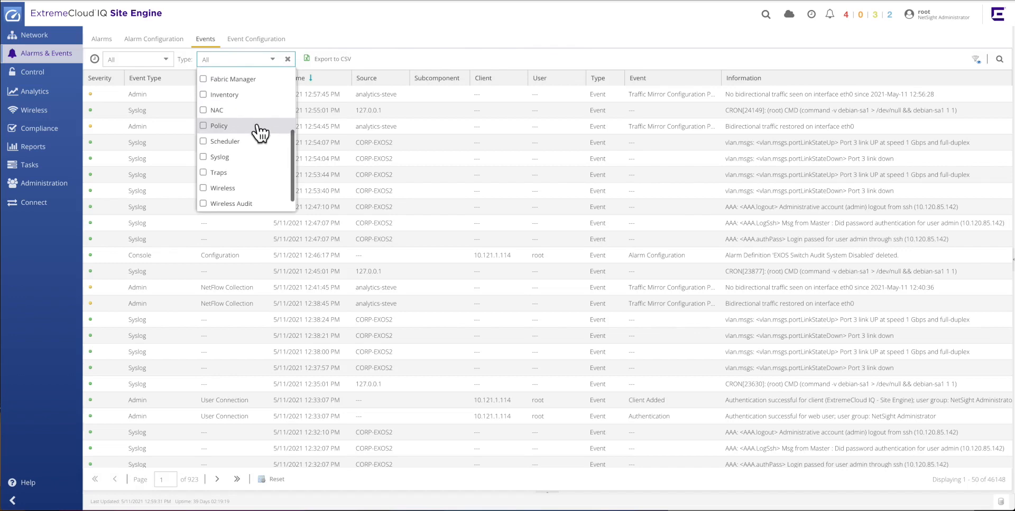
click(214, 157)
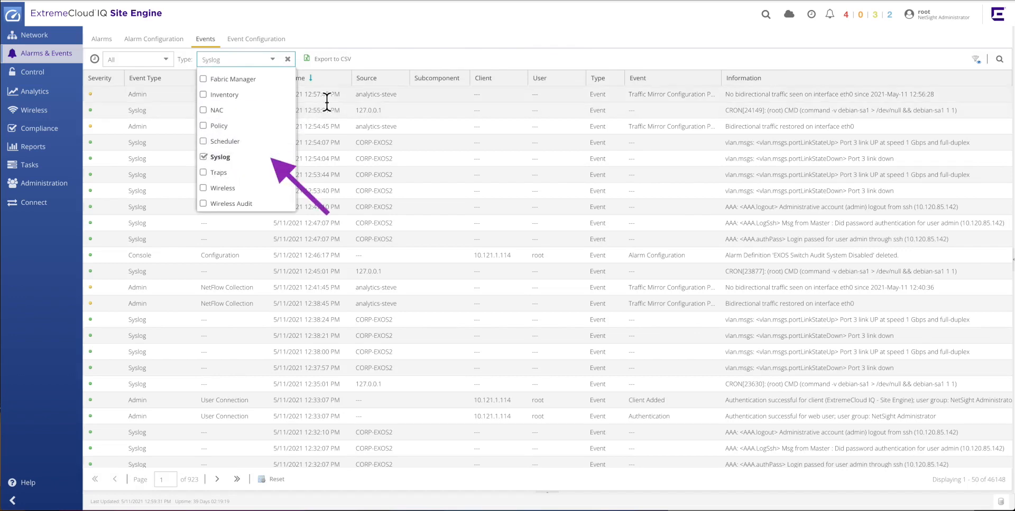
click(383, 62)
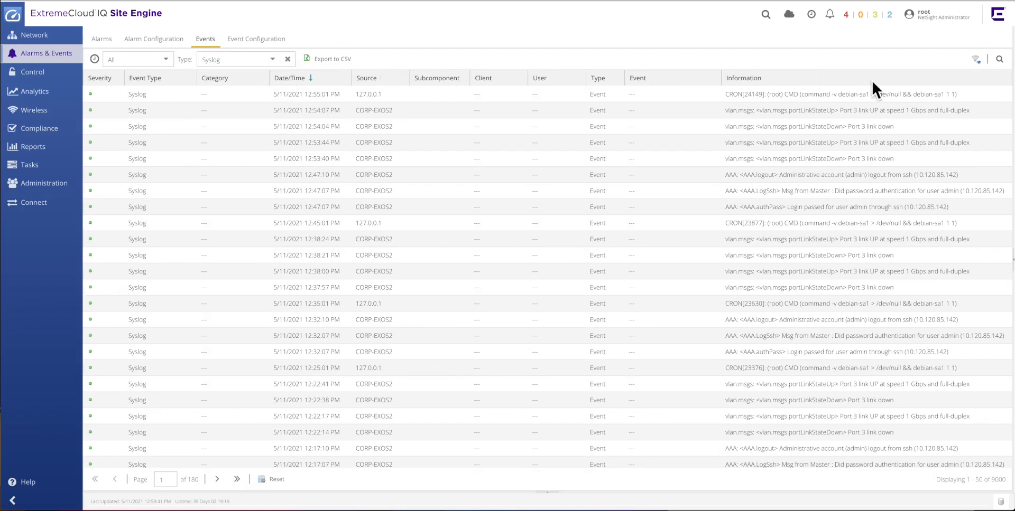
Search the Syslog events for remotecmd.
click(999, 60)
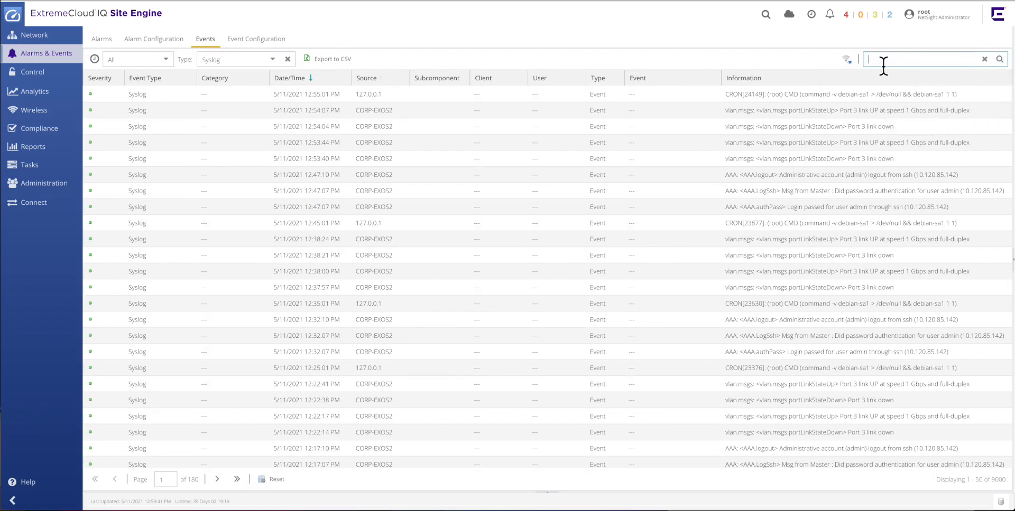
text(remotecmd)
key(Return)
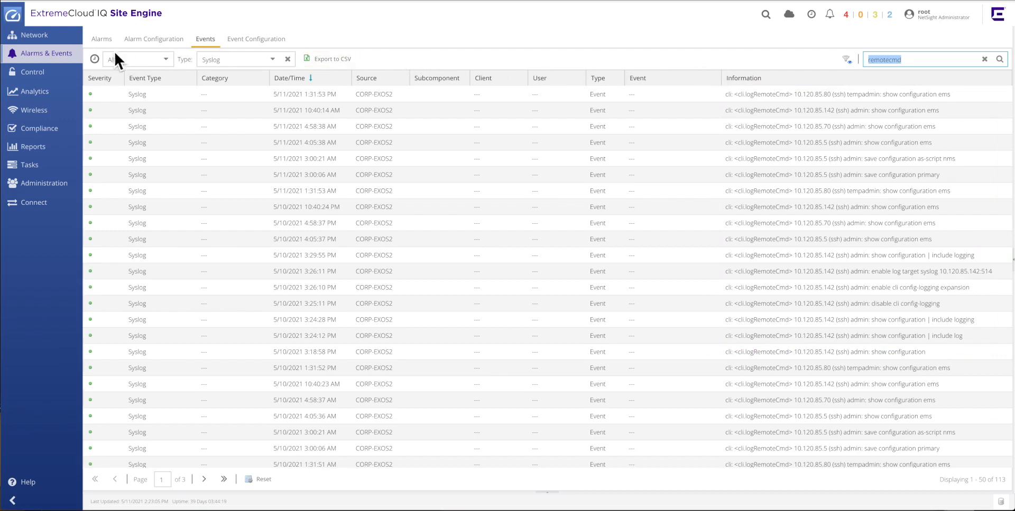
Open alarm configuration and start adding a new Custom Criteria alarm.
click(99, 42)
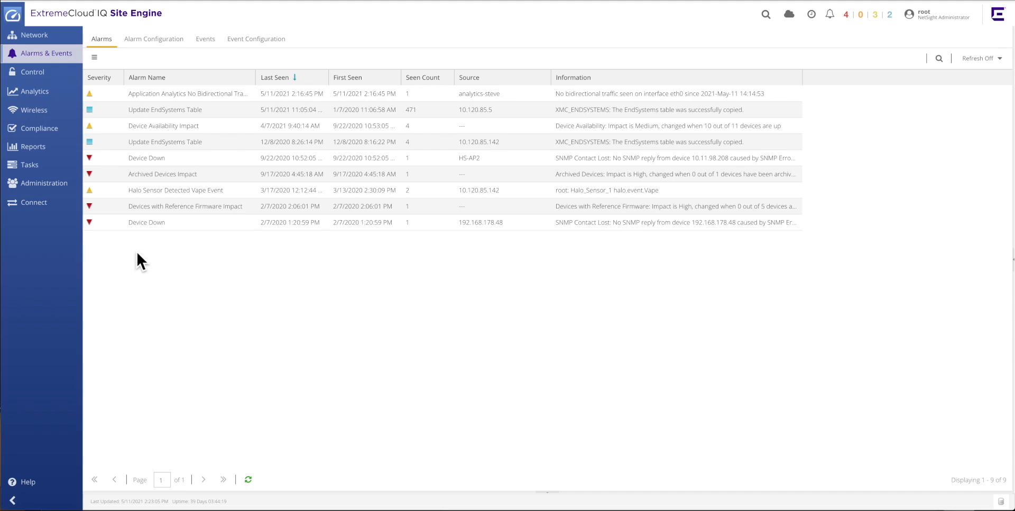
click(166, 41)
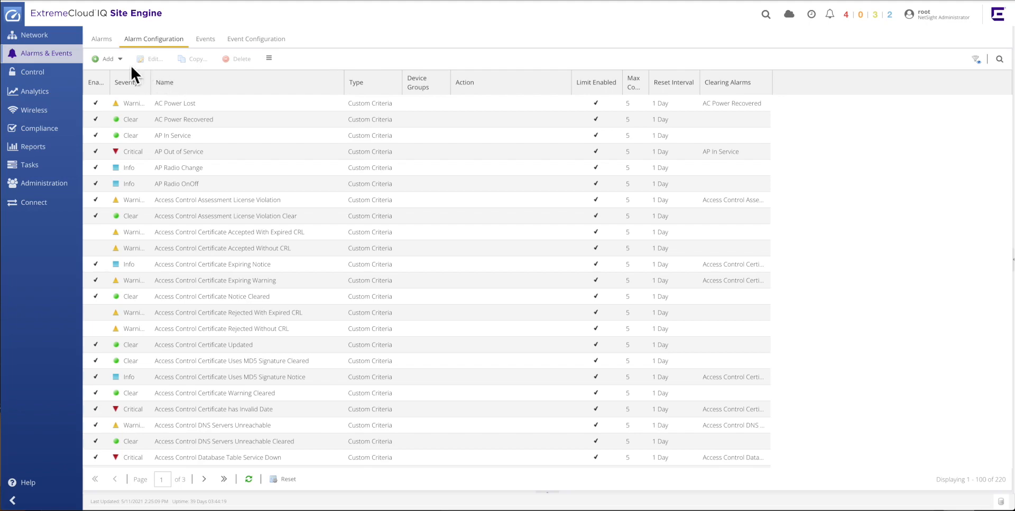
click(111, 61)
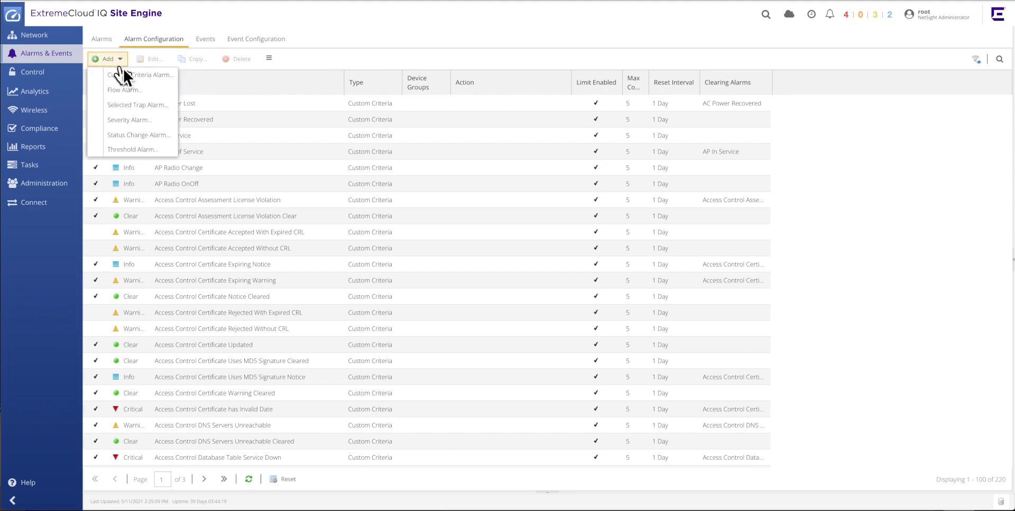
click(172, 76)
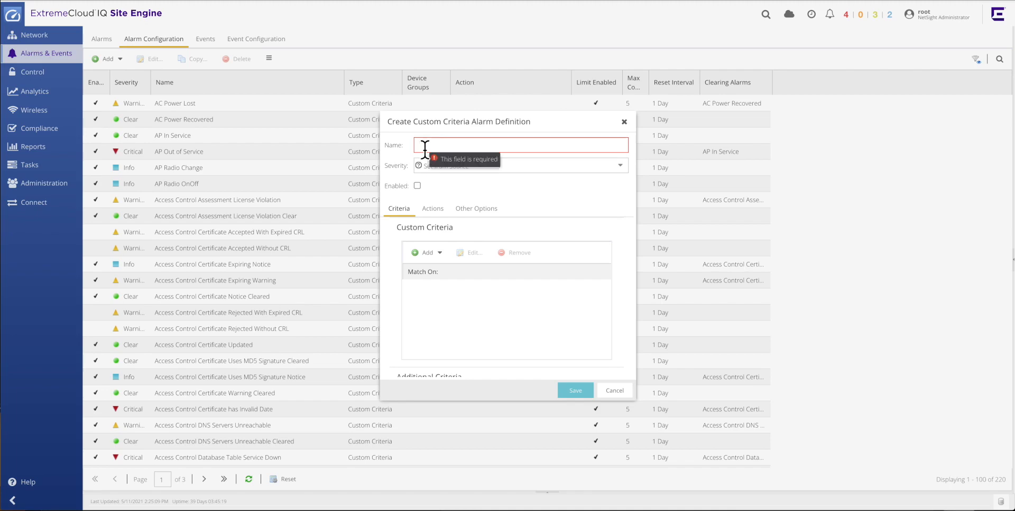
Name the alarm EXOS Switch Audit System Disabled, set its severity to Critical and enable it.
text(EXOS Switch Audit System Disabled)
click(509, 166)
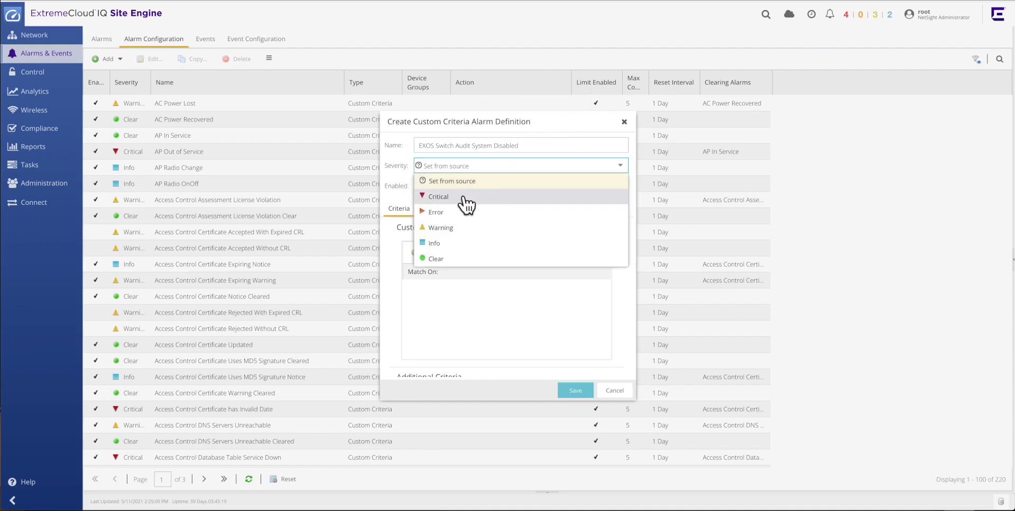
click(480, 197)
click(419, 187)
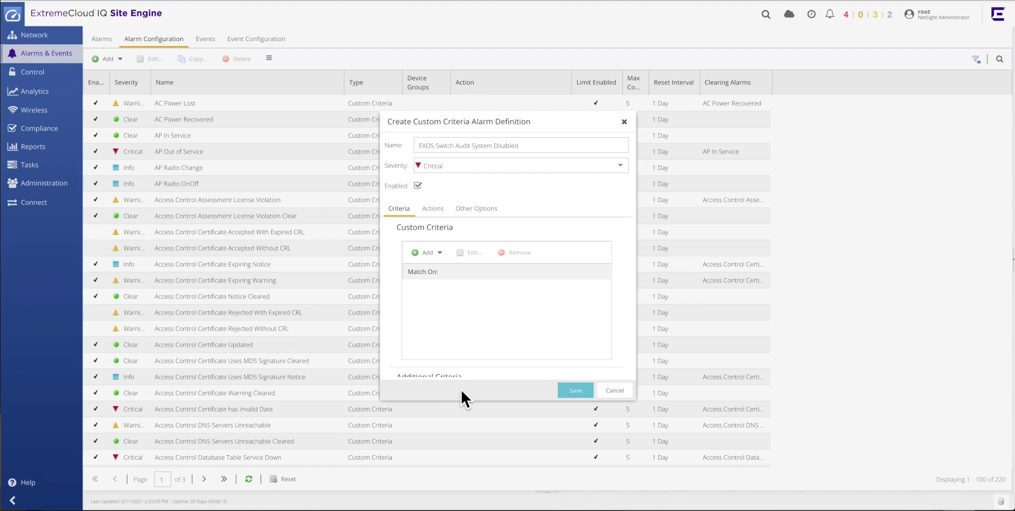
Add a Log criterion matching Syslog.
click(443, 253)
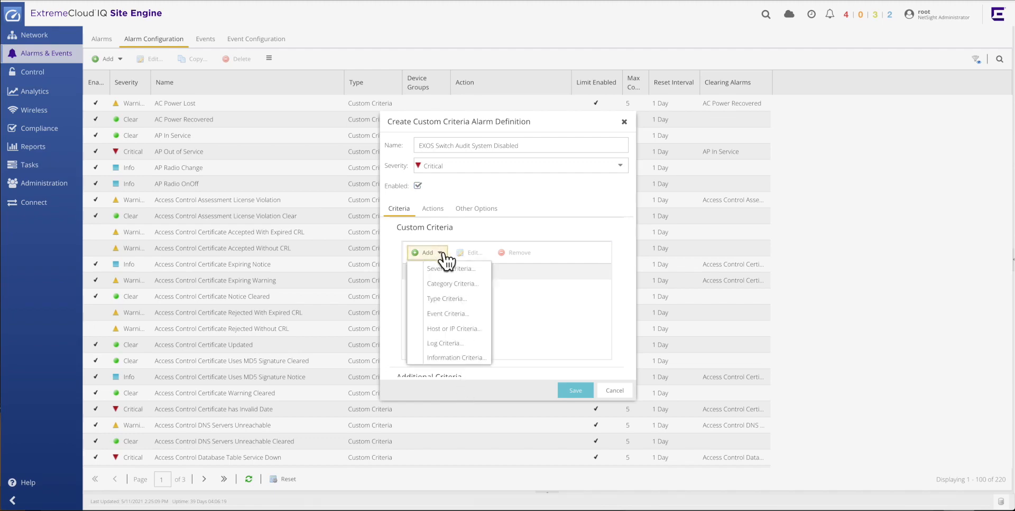
click(482, 344)
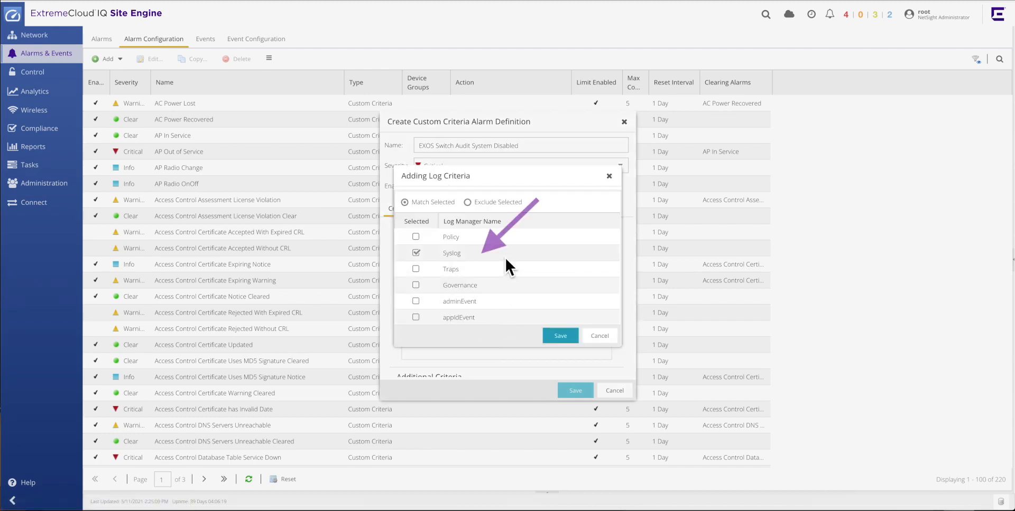
click(554, 338)
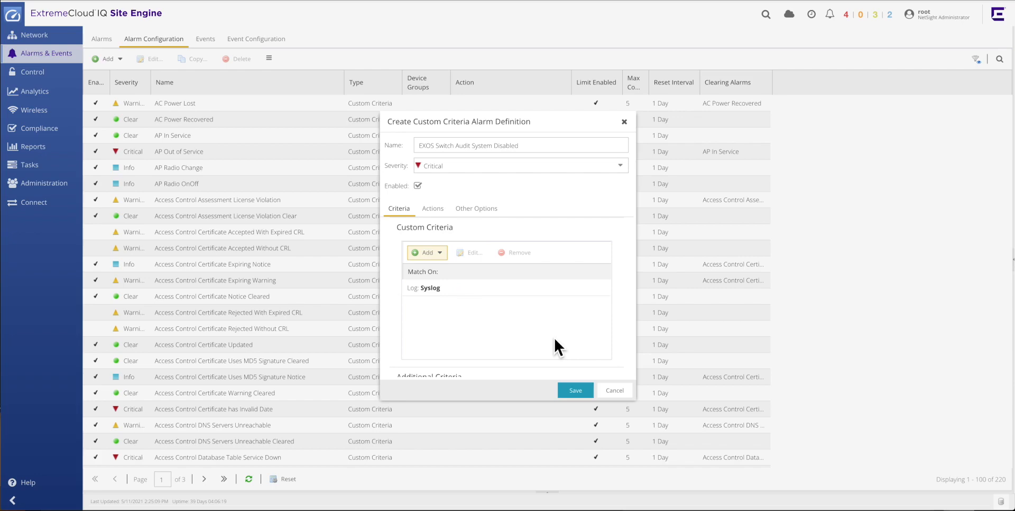
Add an Information criterion and create the text phrase "disable cli config-logging" in its phrase list.
click(441, 254)
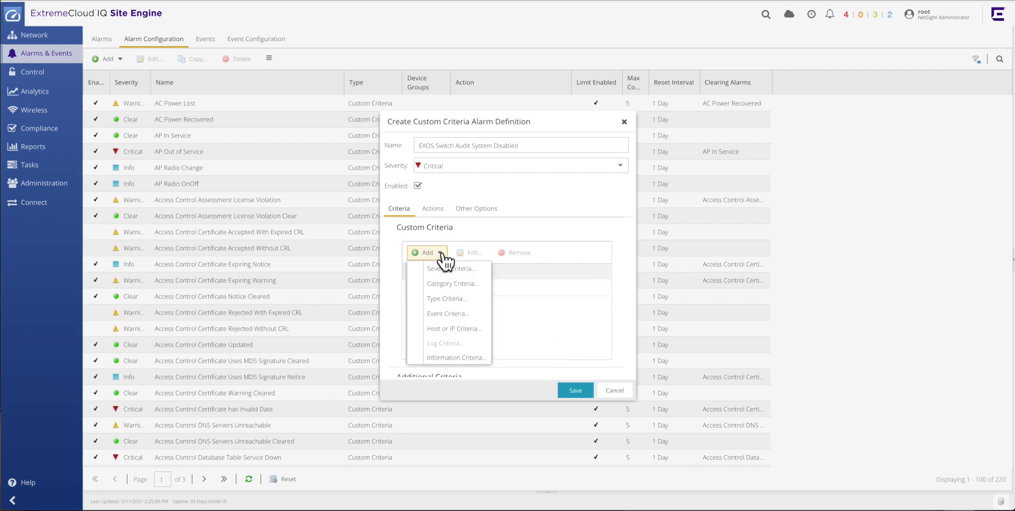
click(485, 359)
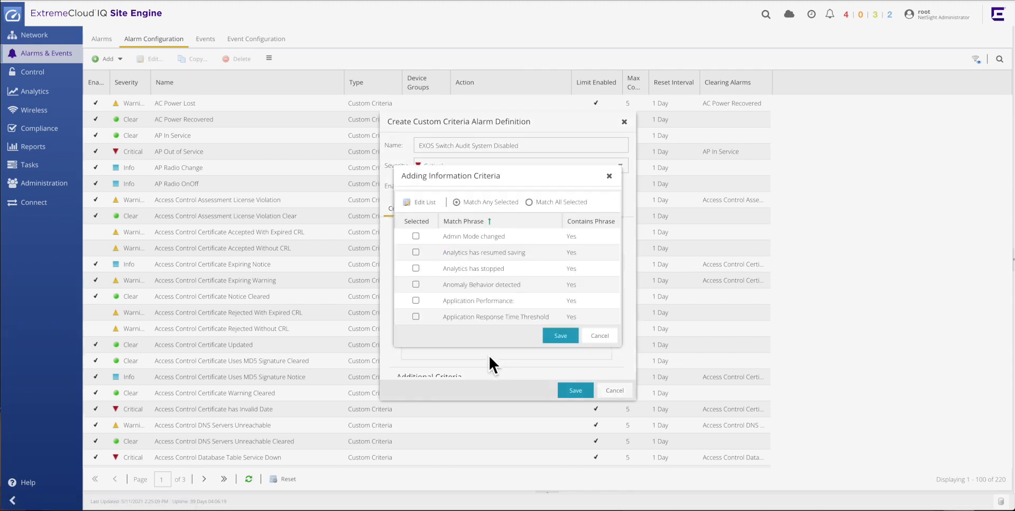
click(432, 205)
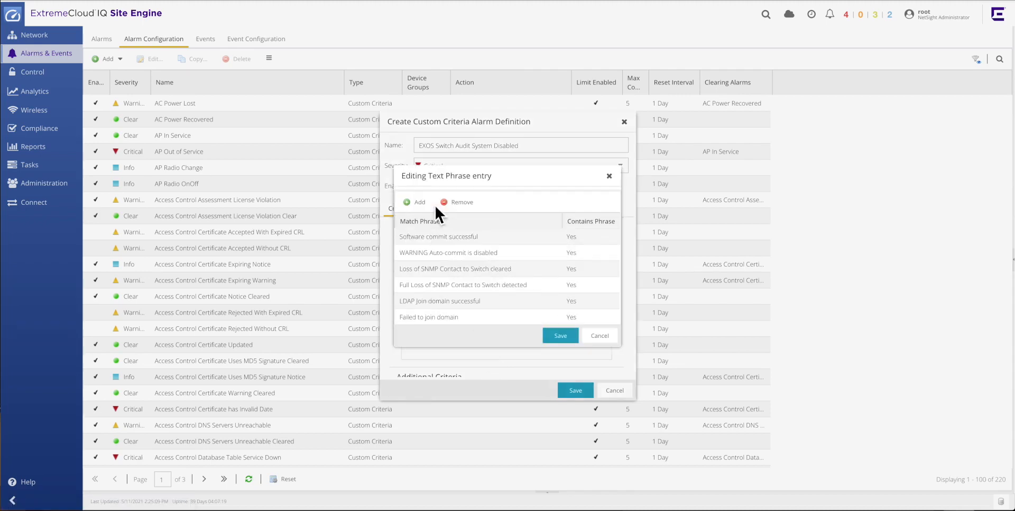
click(425, 206)
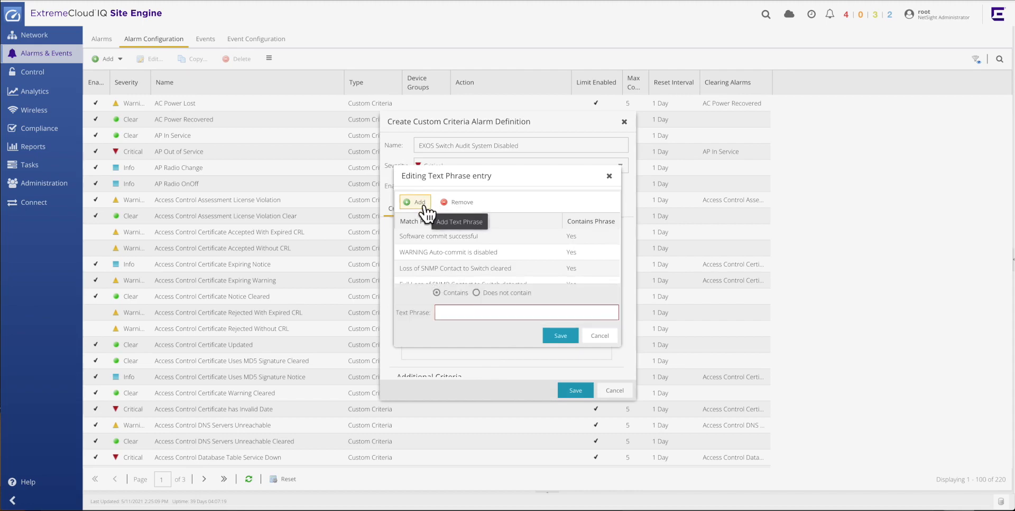
click(452, 318)
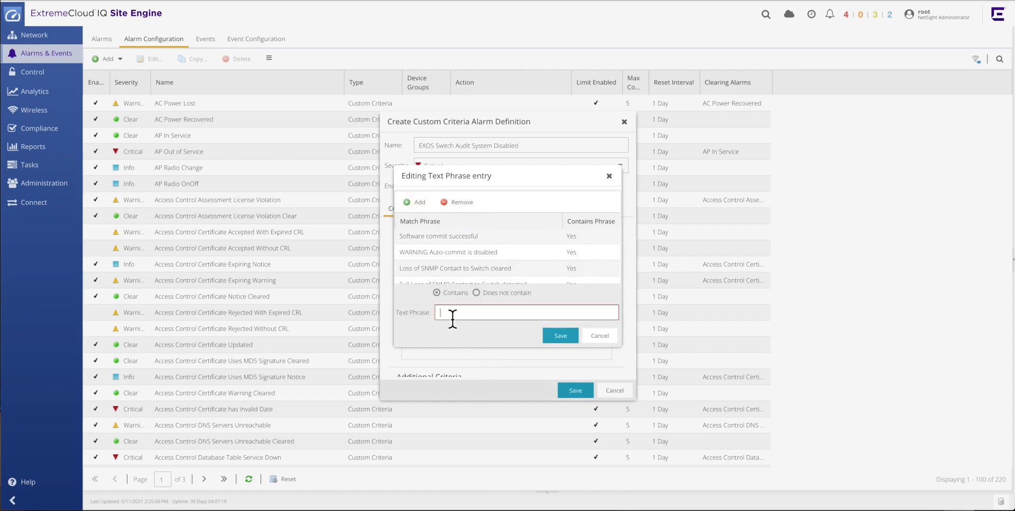
text(disable cli config-logging)
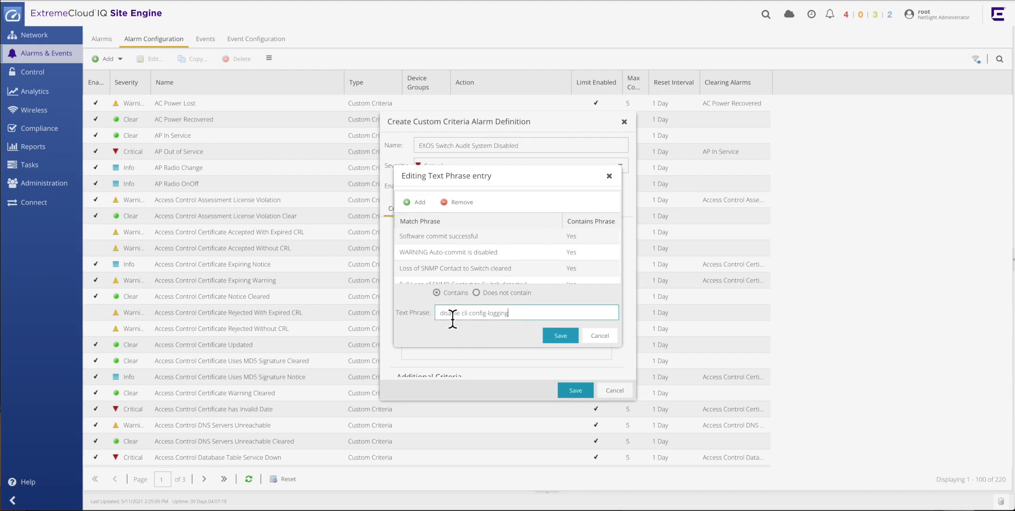
click(557, 340)
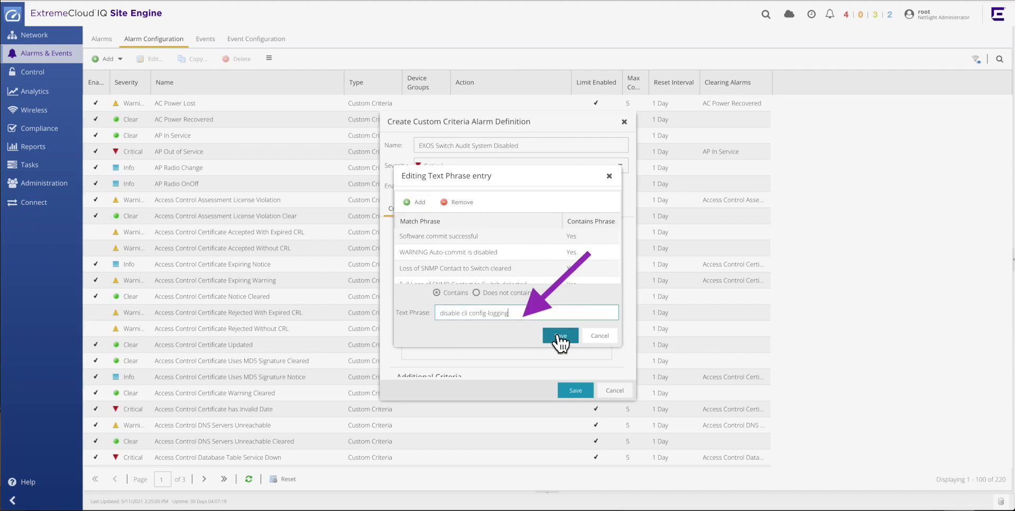
click(559, 338)
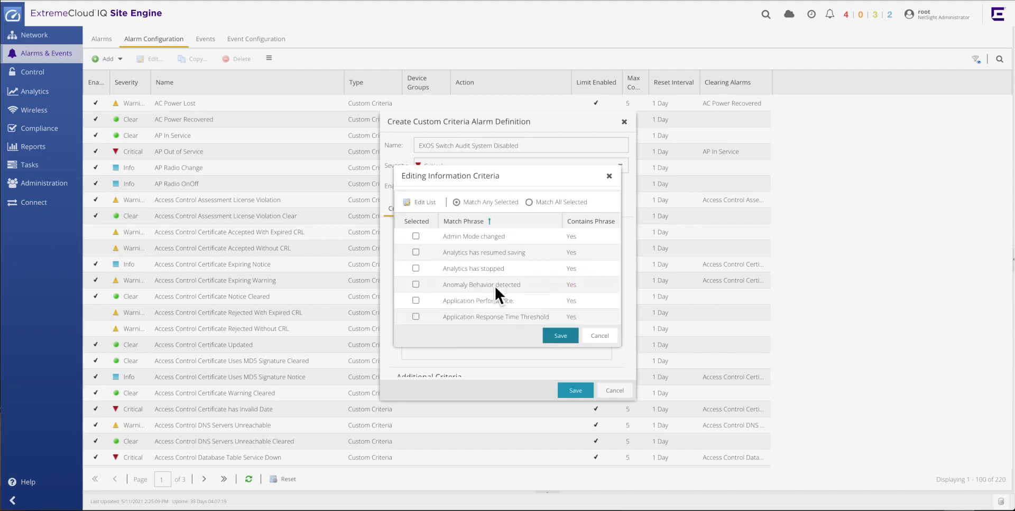
Add a second text phrase "disable log target" to the Information phrase list.
click(431, 204)
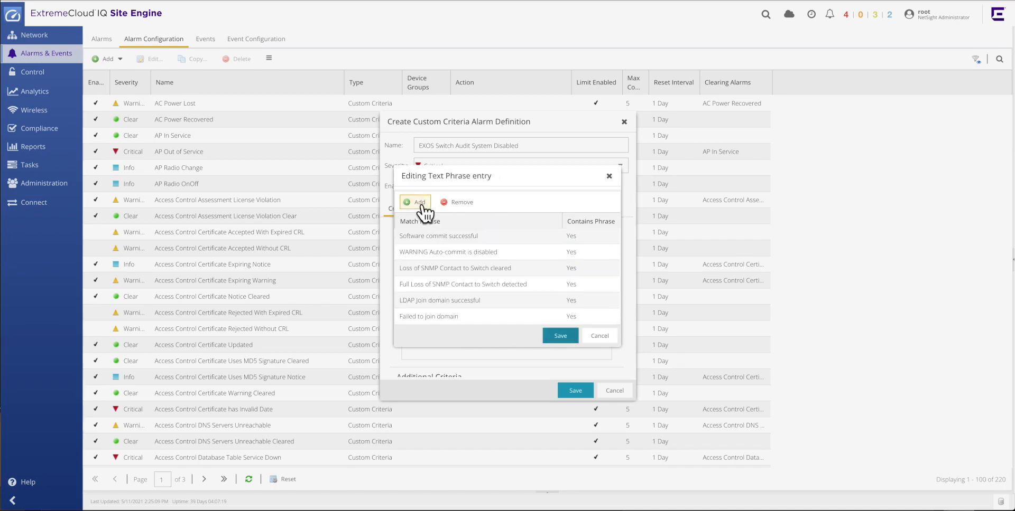
click(422, 205)
click(445, 319)
text(dis)
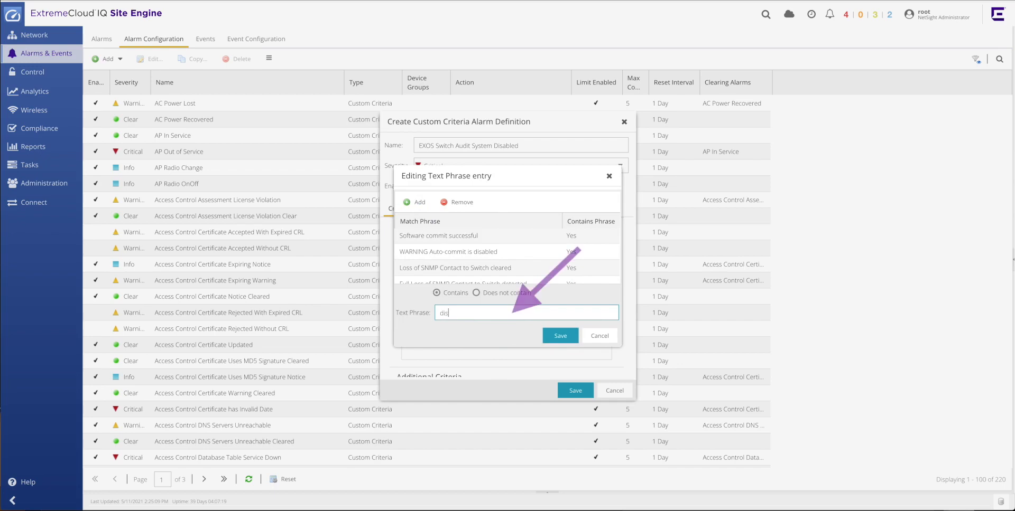
text(able log)
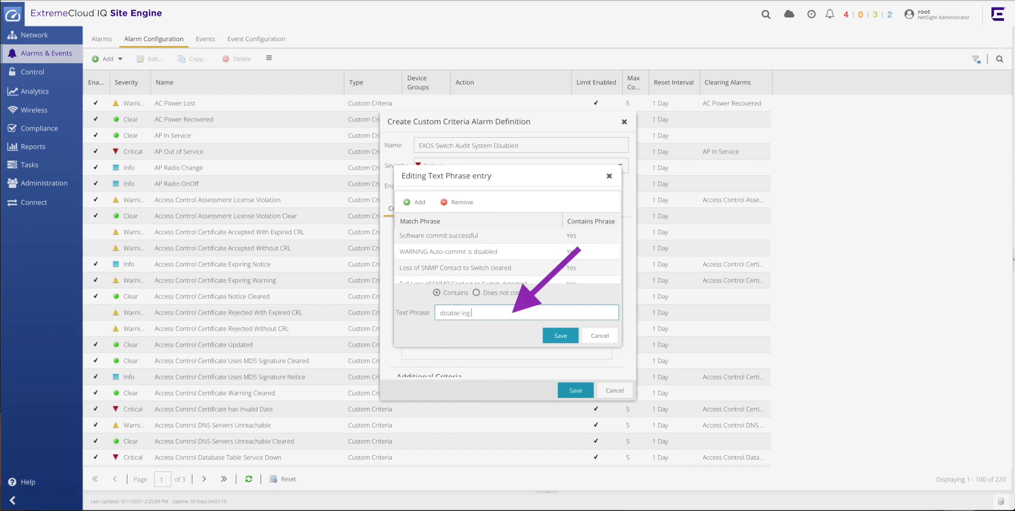
text( target)
click(561, 337)
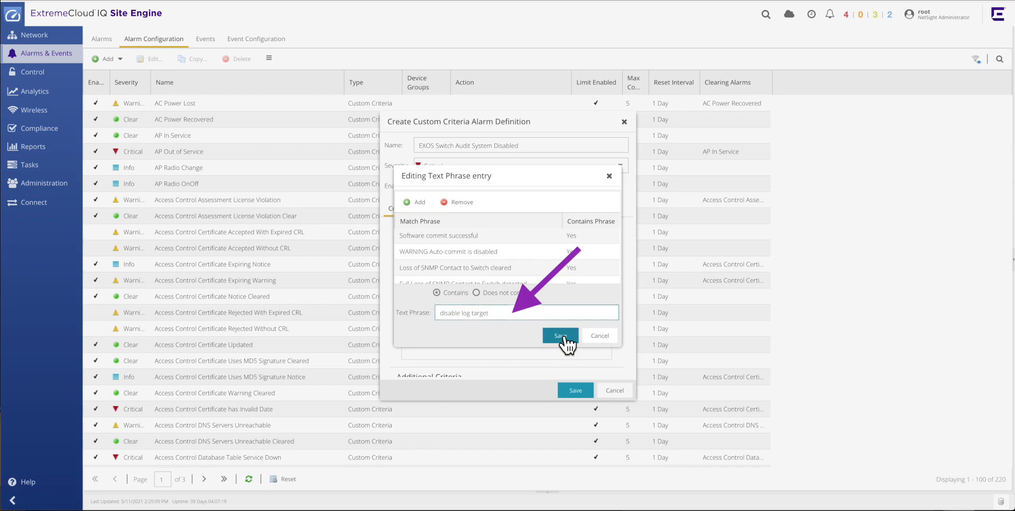
click(564, 338)
click(563, 339)
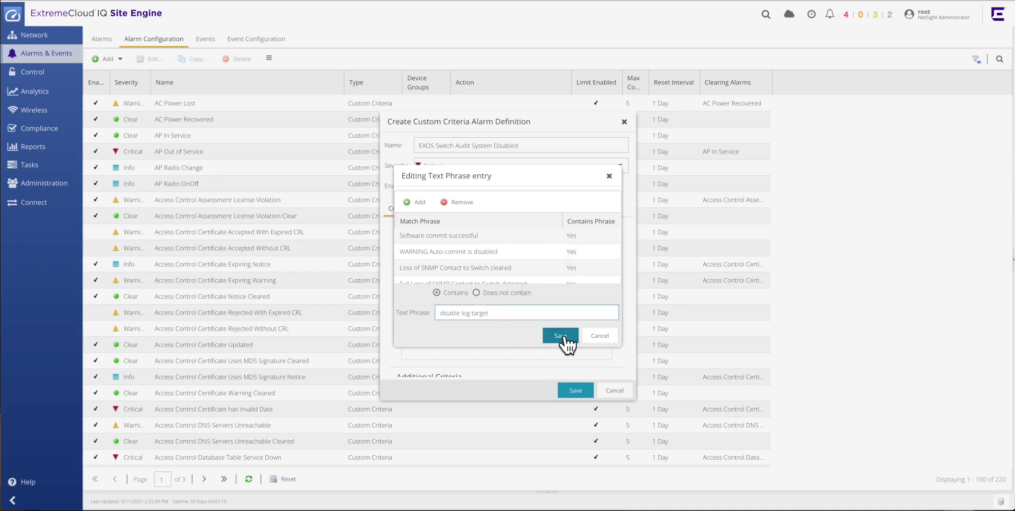
Select both new phrases for the Information criterion and save the alarm definition.
scroll(489, 259, down, 5)
scroll(490, 259, down, 5)
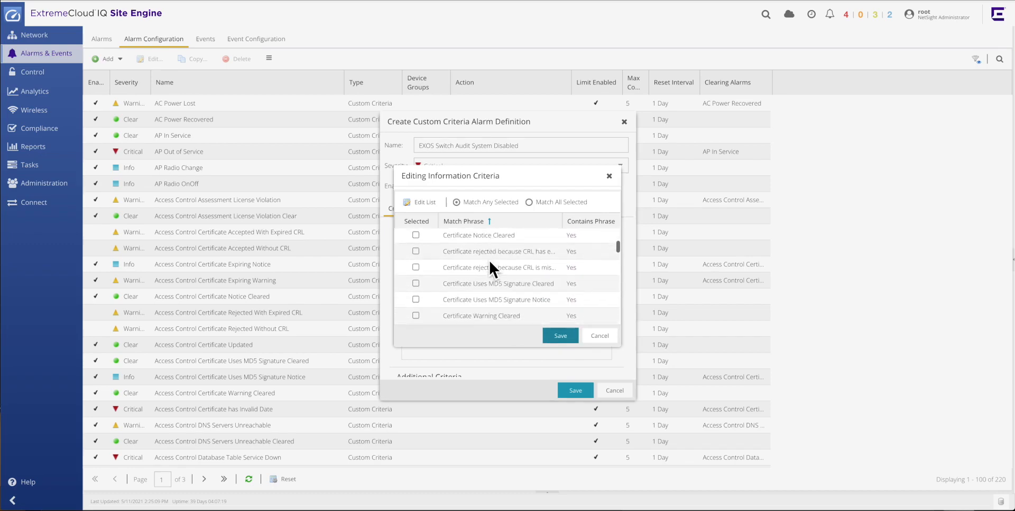
scroll(487, 259, down, 3)
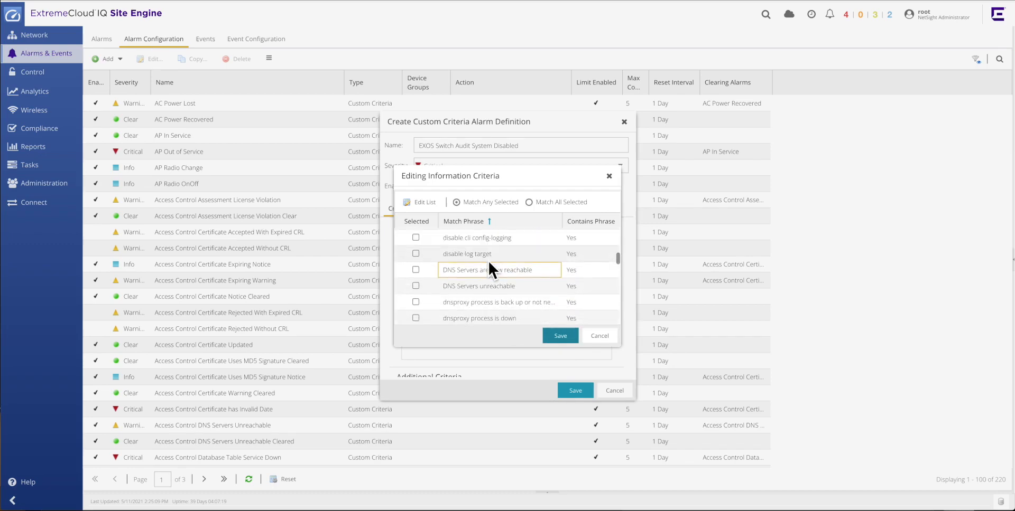
click(417, 238)
click(419, 253)
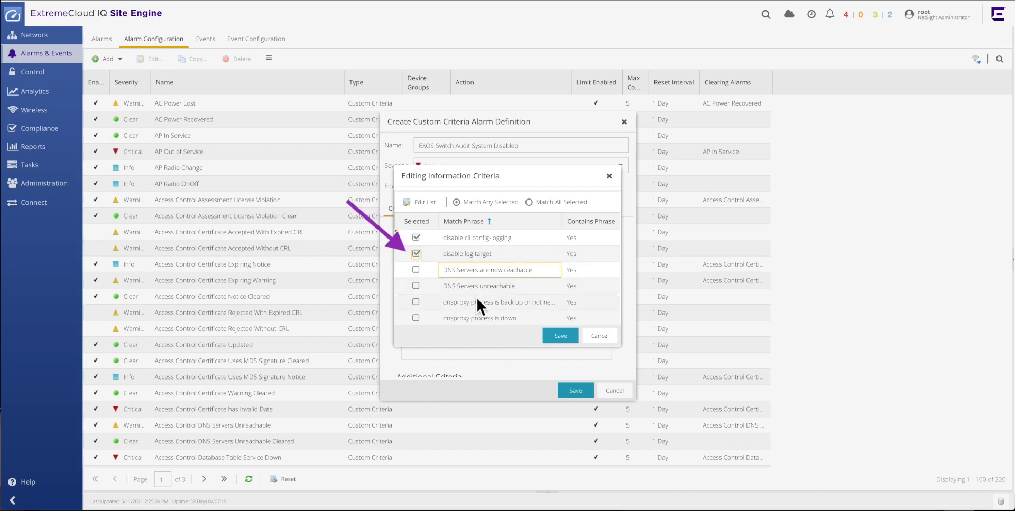
click(572, 339)
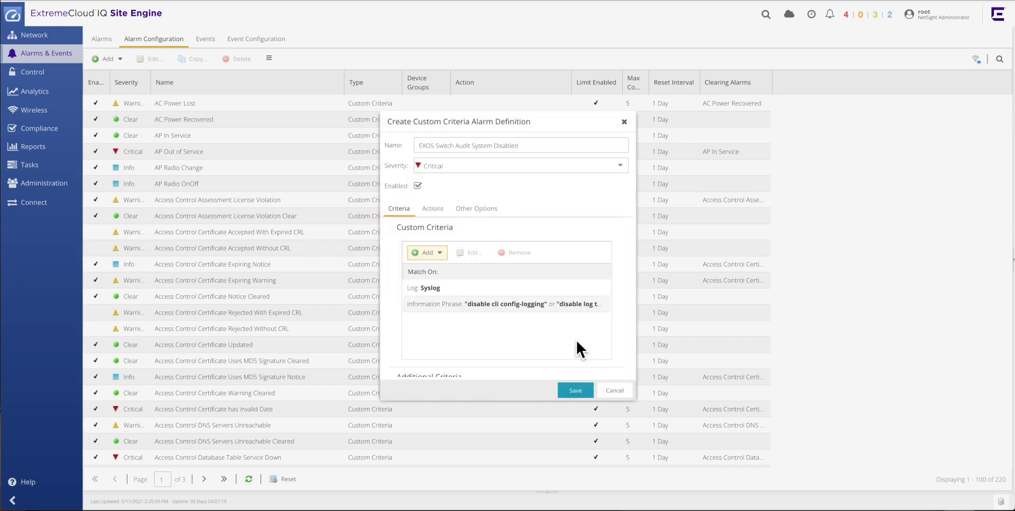
click(564, 393)
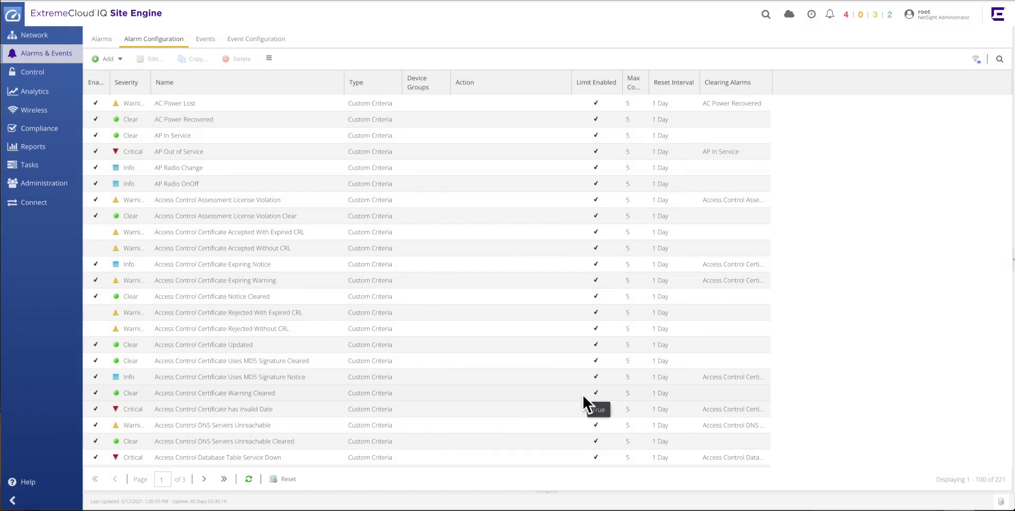
Import the workflow file EXOS Switch Audit System Disabled-Partial-21.6.20.4v5.xwf into the Under Development workflows folder.
click(46, 168)
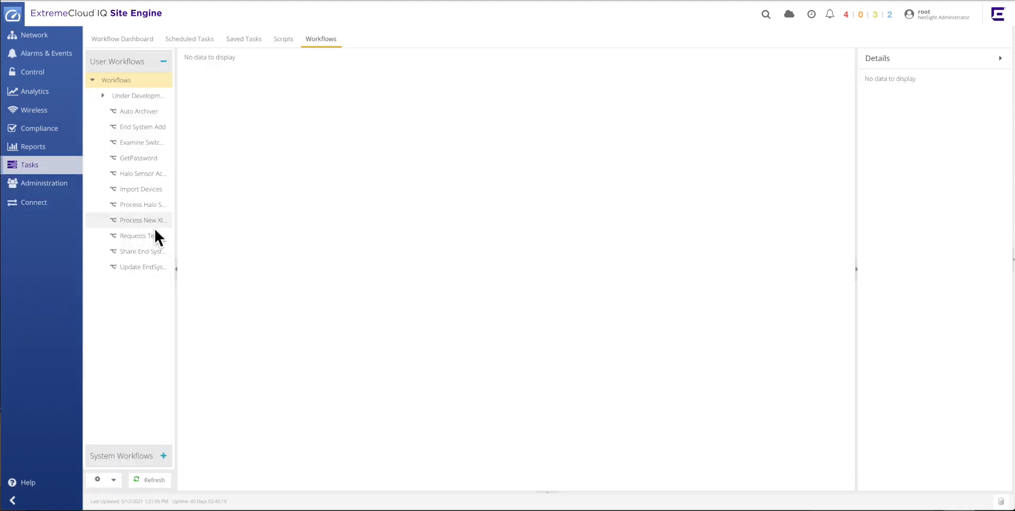
drag(183, 236, 268, 233)
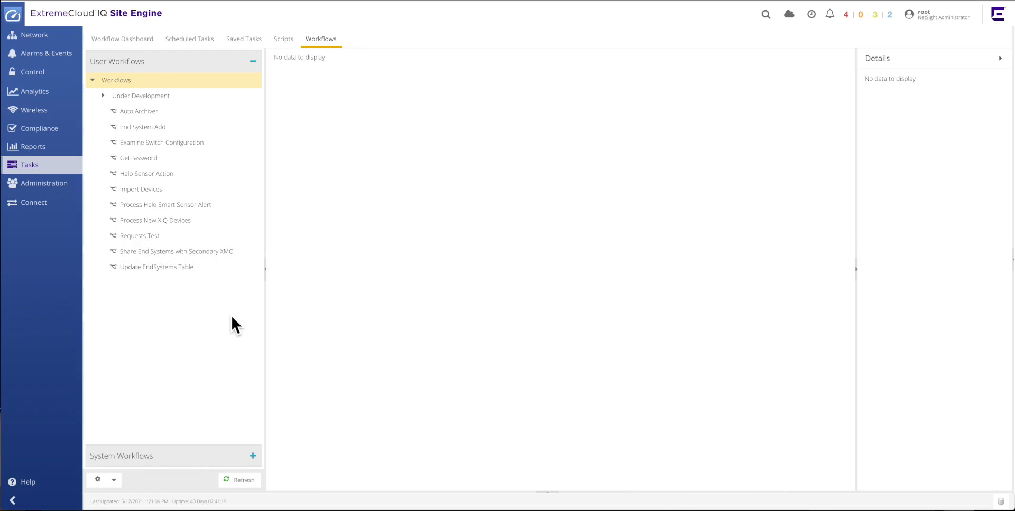
click(225, 97)
right_click(224, 96)
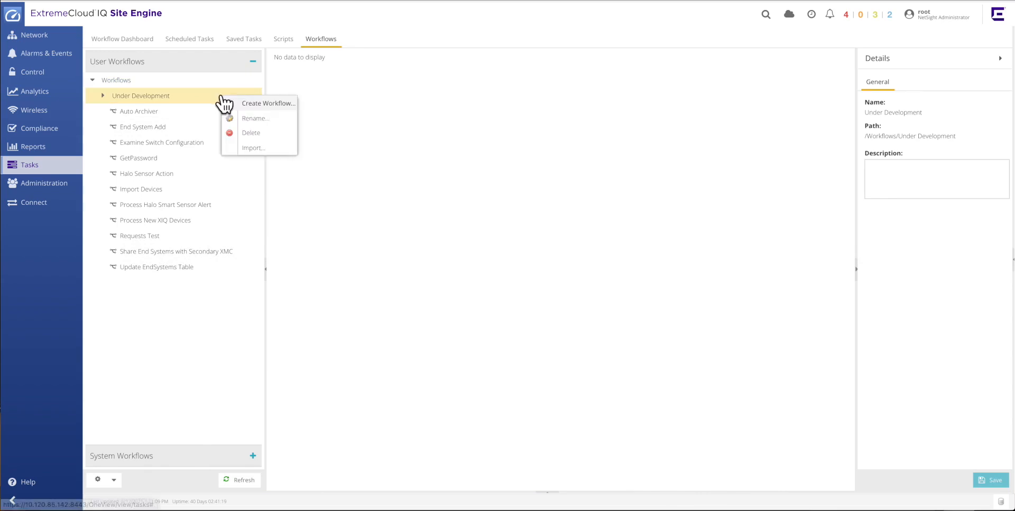
click(271, 151)
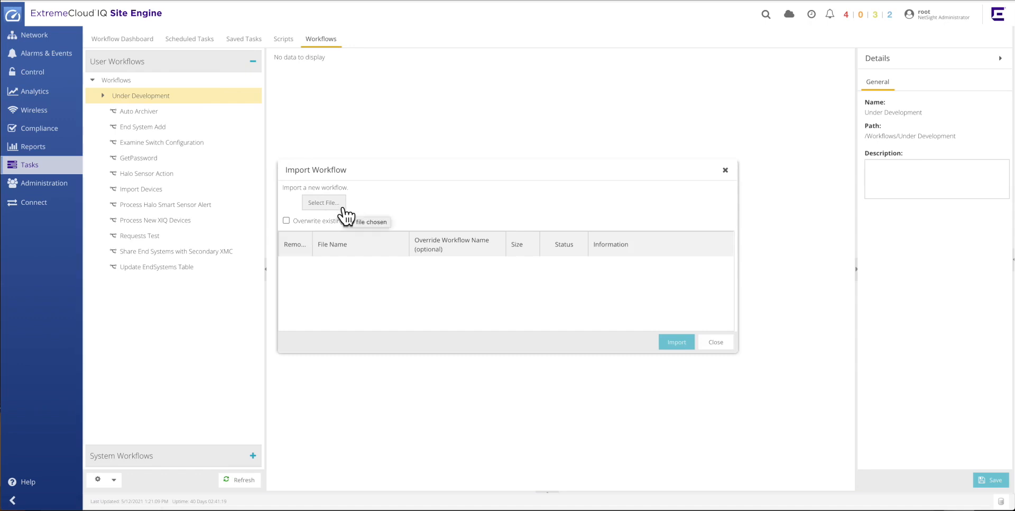
click(323, 203)
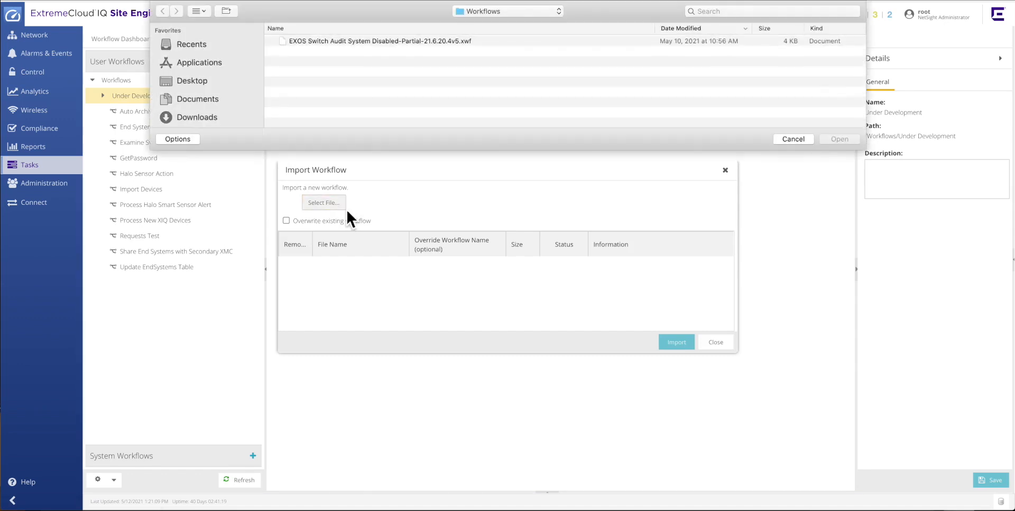
click(426, 42)
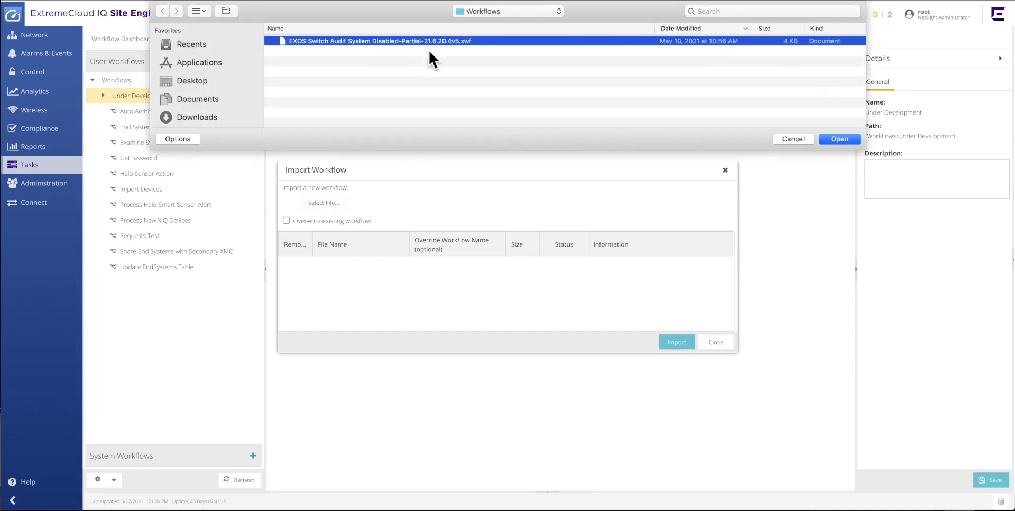
click(832, 141)
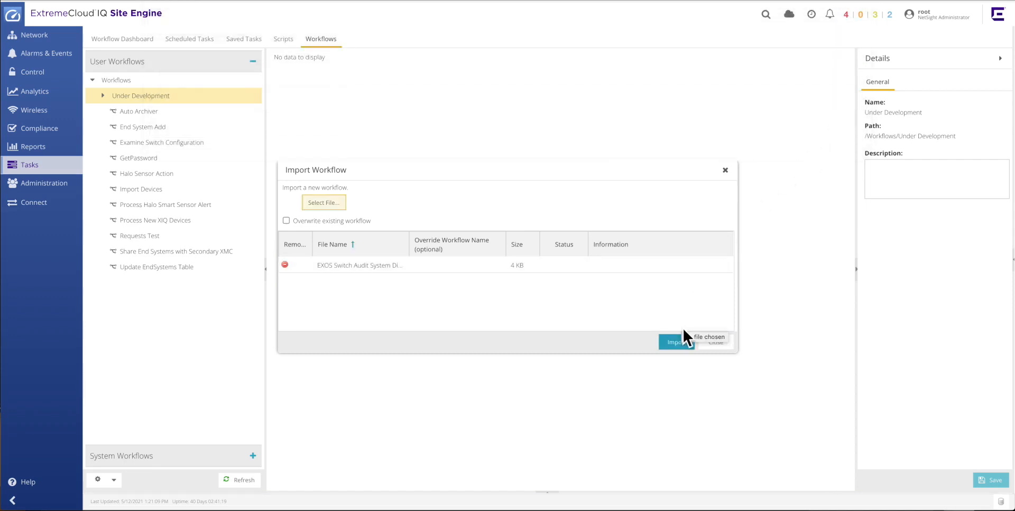
click(664, 345)
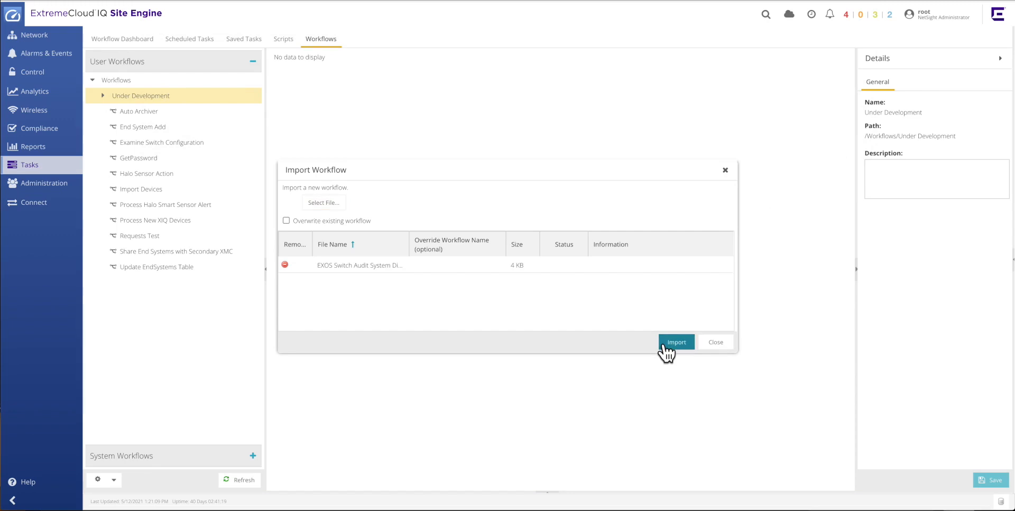
click(717, 344)
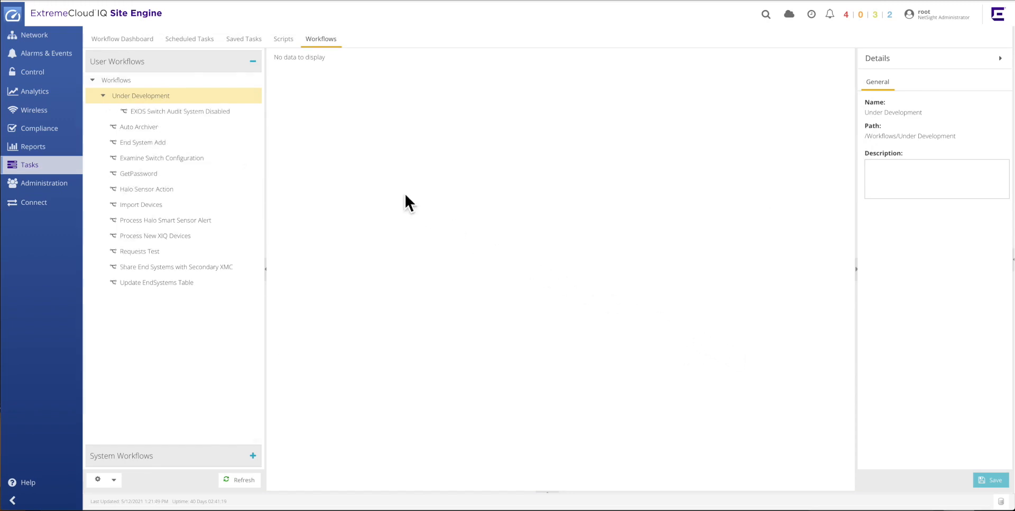
Open the imported workflow and review the script of its Parse EXOS Event activity without saving.
click(219, 114)
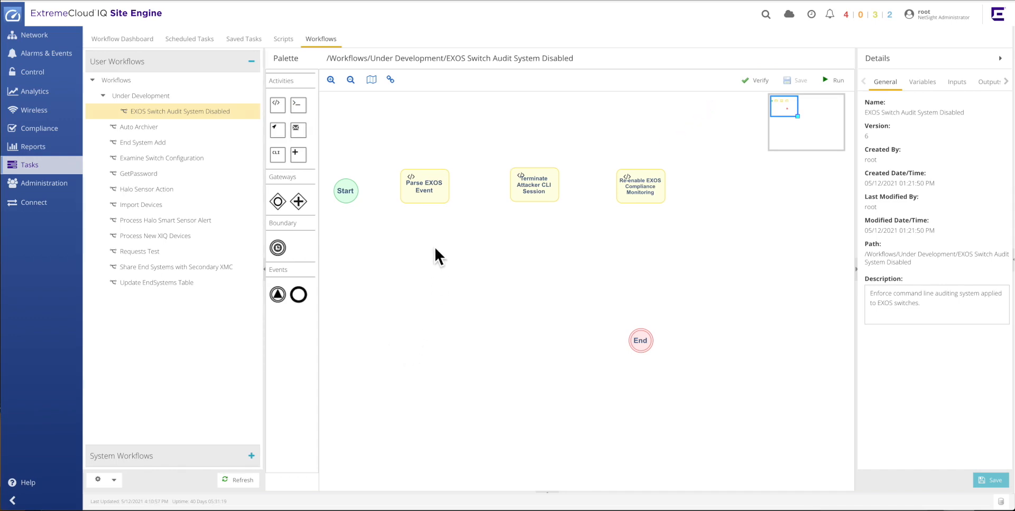
click(431, 198)
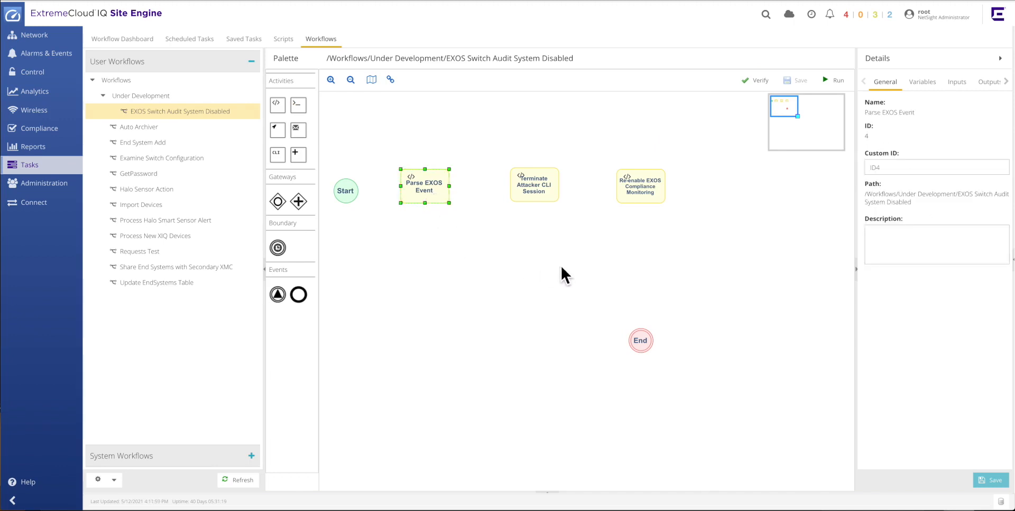
click(957, 83)
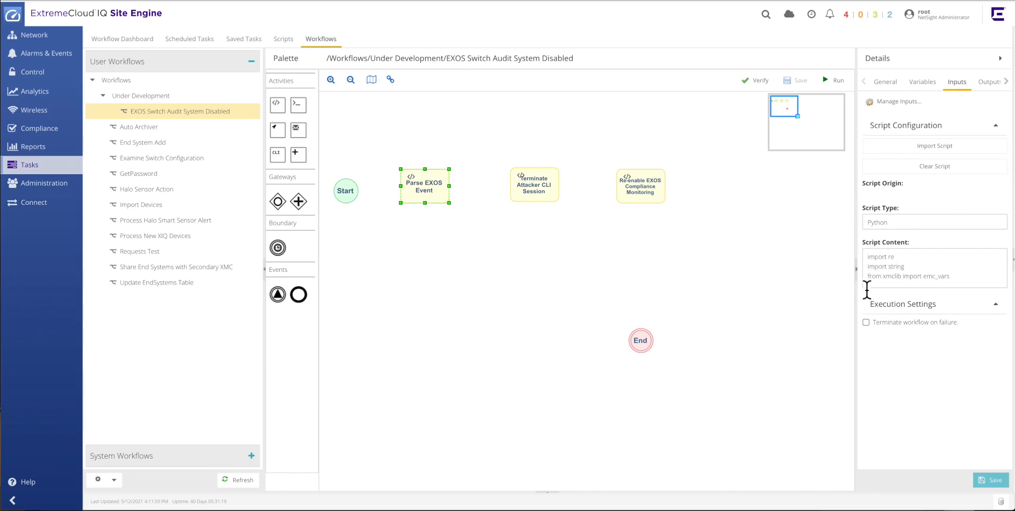
drag(856, 293, 782, 294)
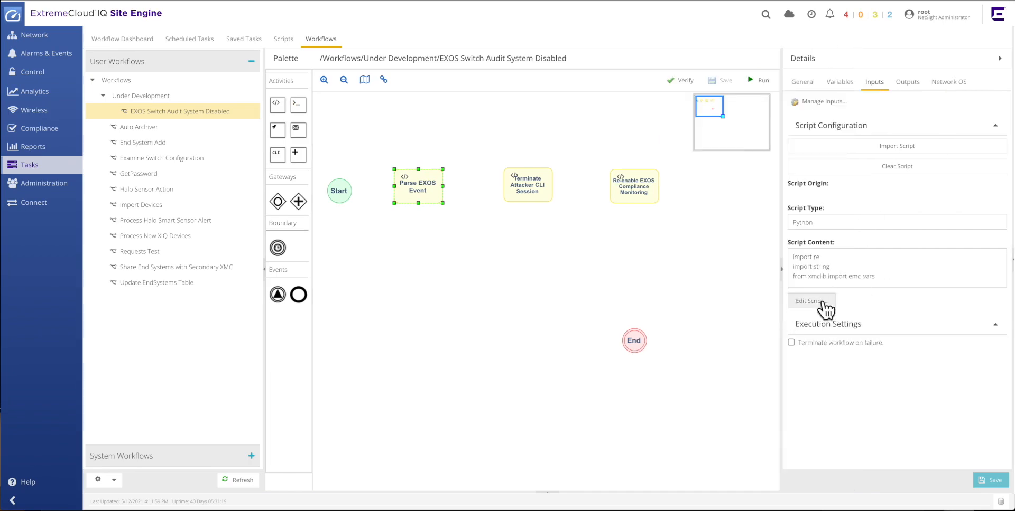
click(810, 301)
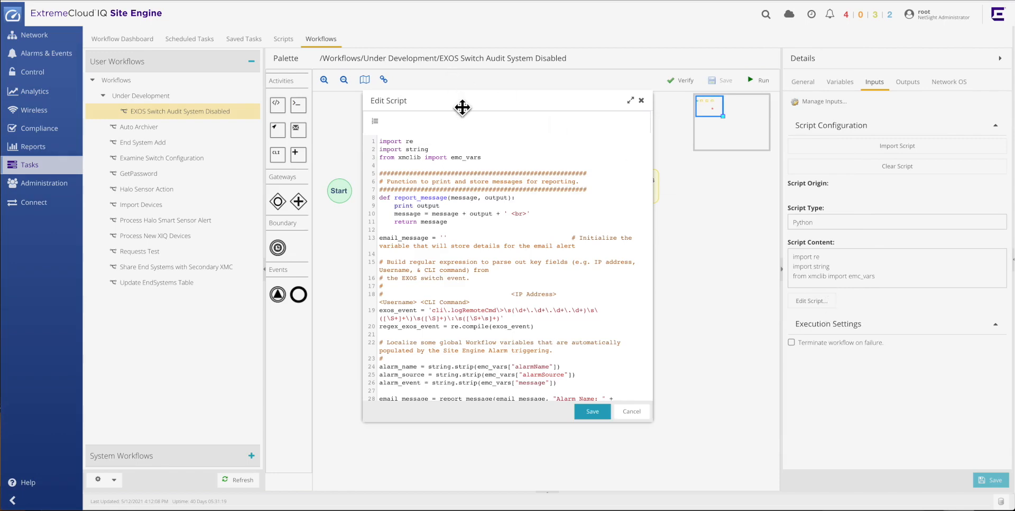
drag(462, 107, 453, 86)
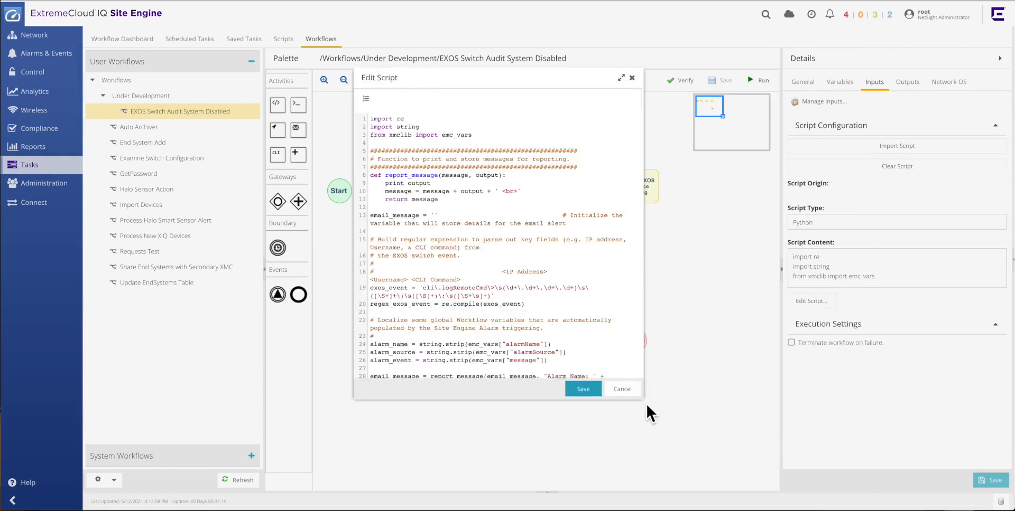
drag(648, 407, 900, 464)
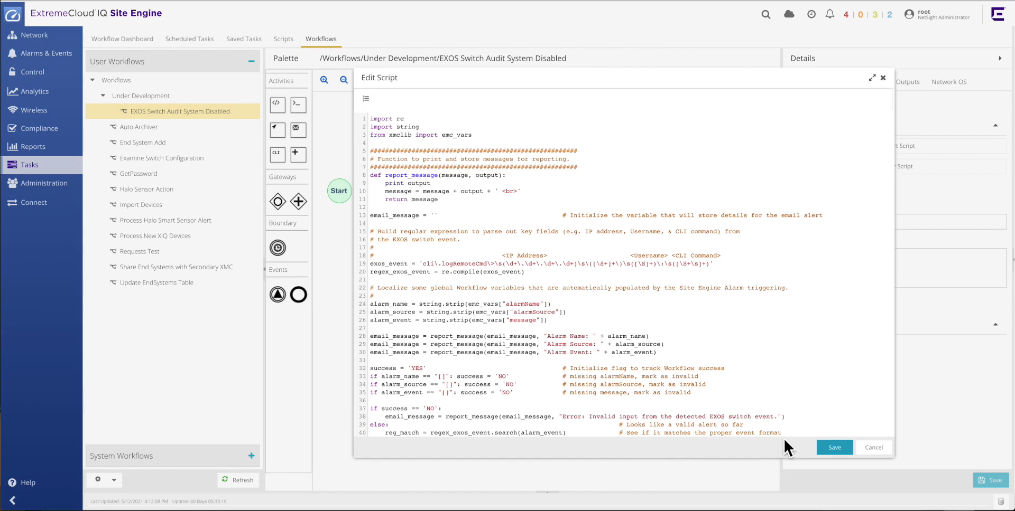
scroll(859, 285, down, 5)
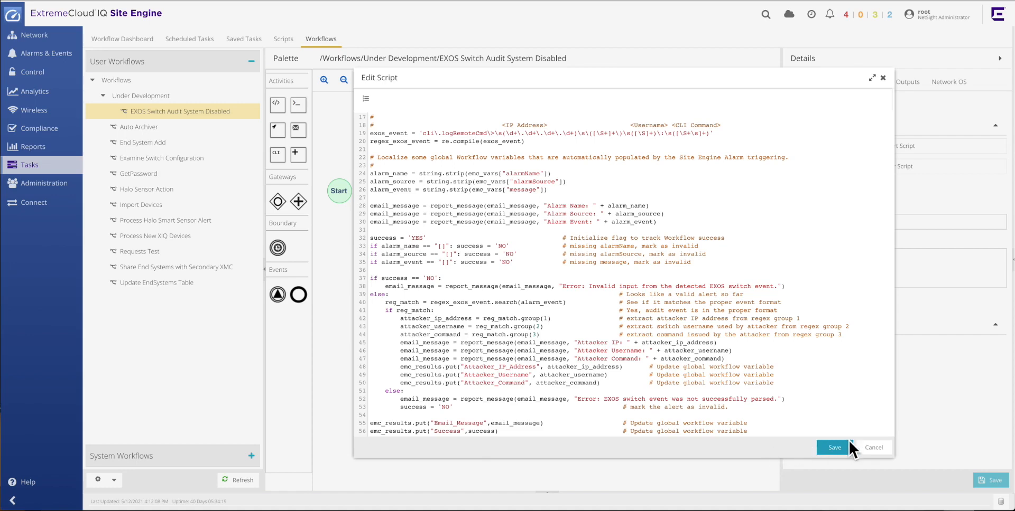
click(873, 453)
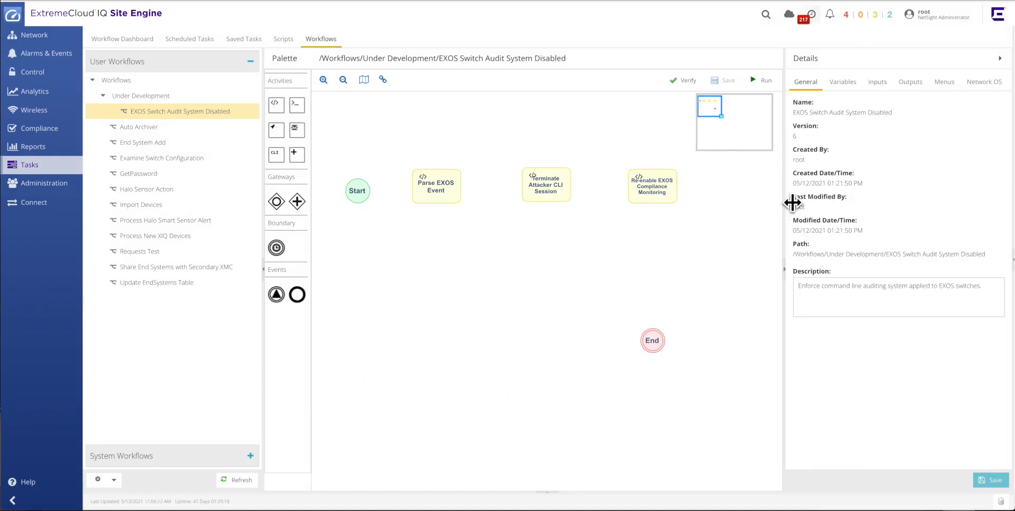
Add a workflow variable named Success with Workflow scope and String type.
drag(791, 203, 712, 208)
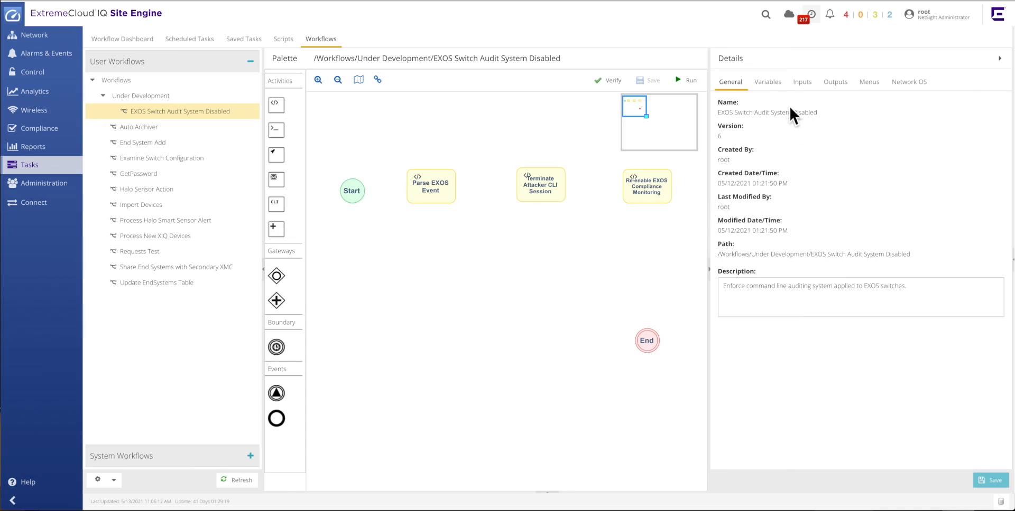
click(774, 86)
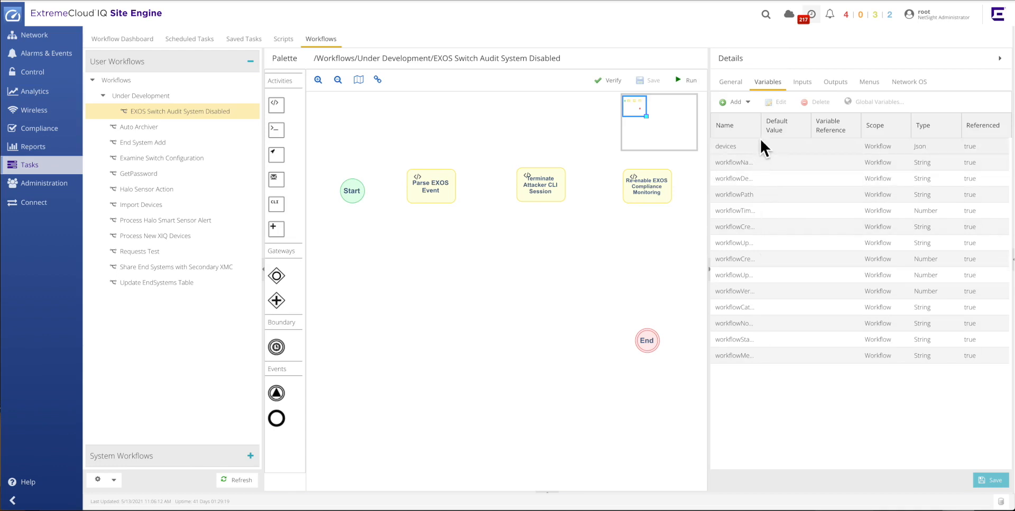
drag(770, 127, 822, 134)
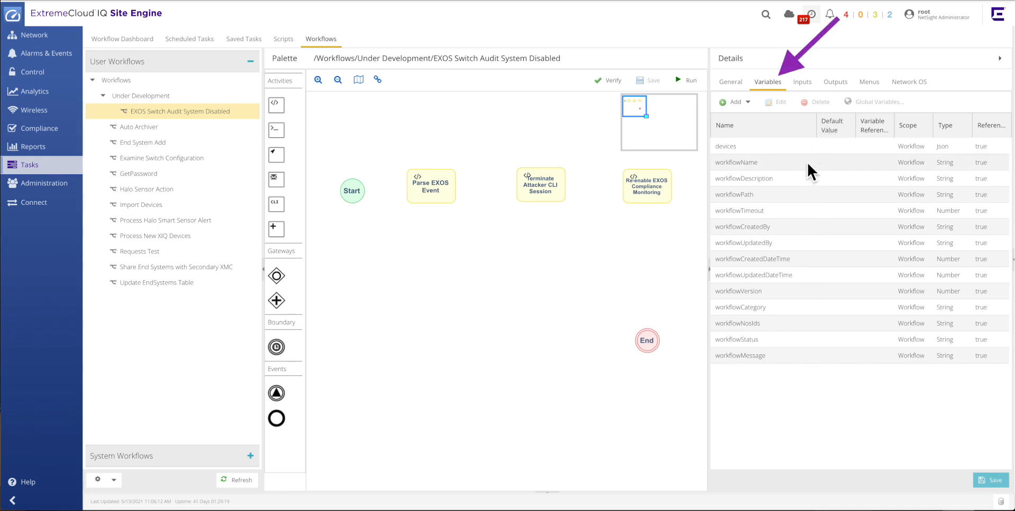
click(747, 102)
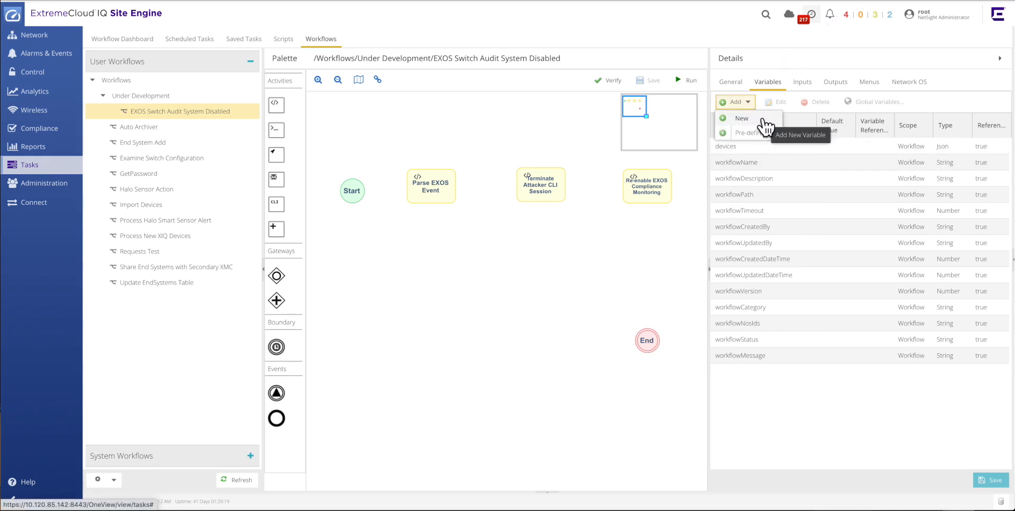
click(758, 119)
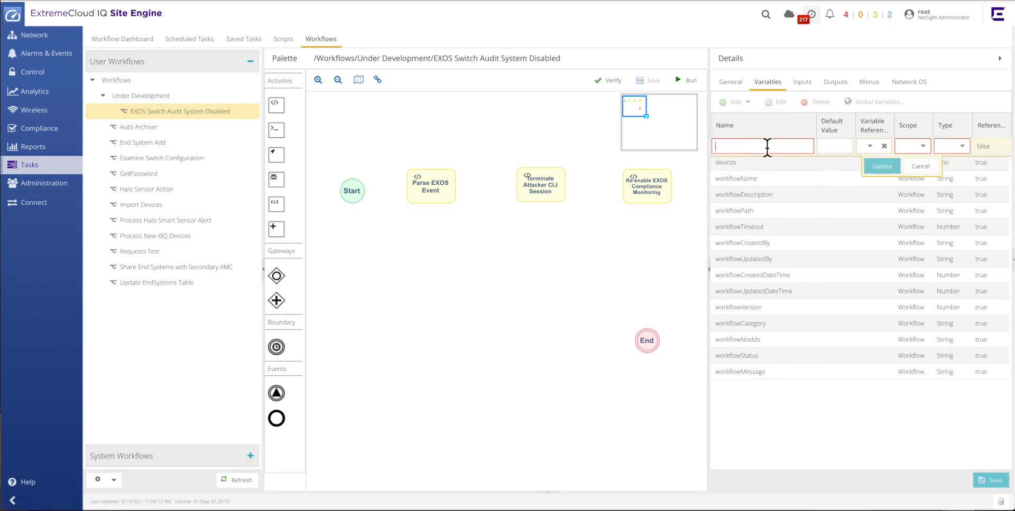
text(Success)
click(921, 148)
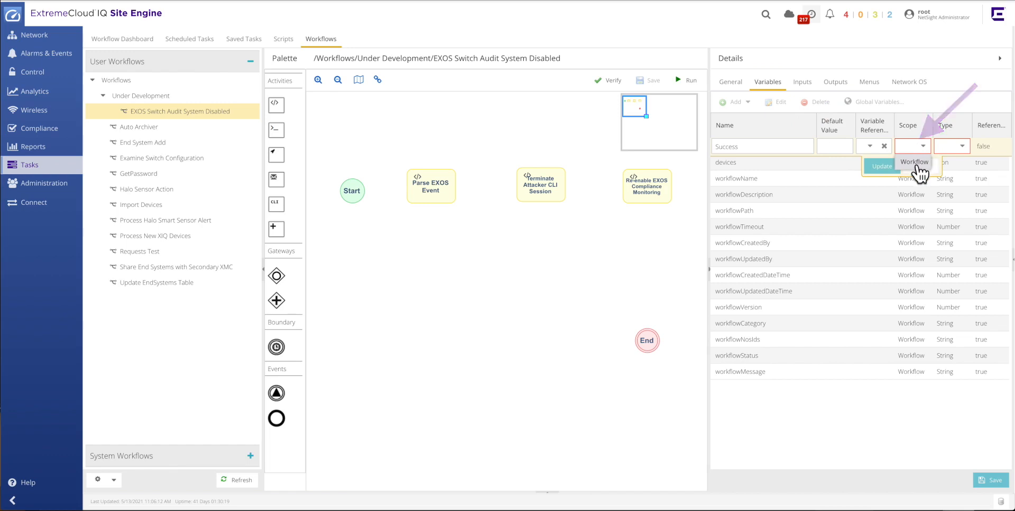
click(919, 163)
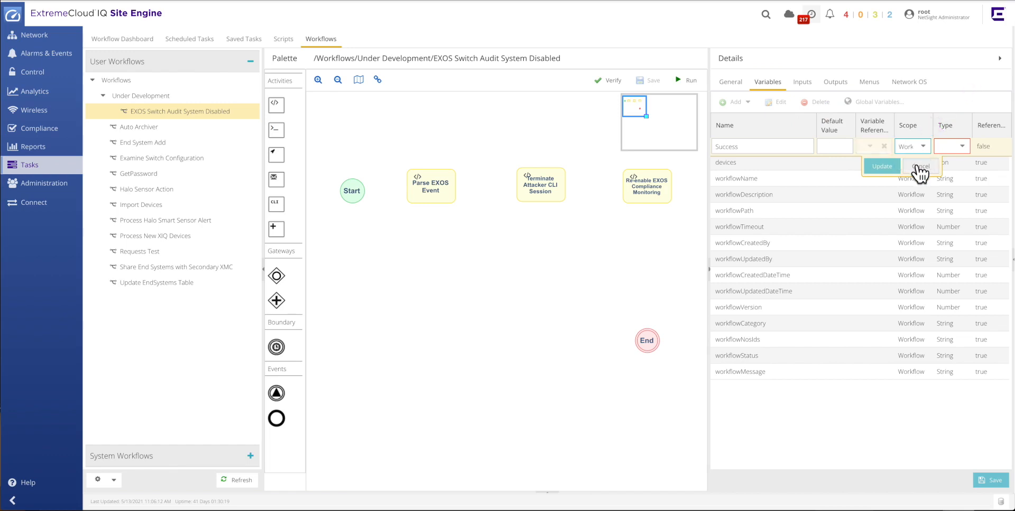
click(962, 148)
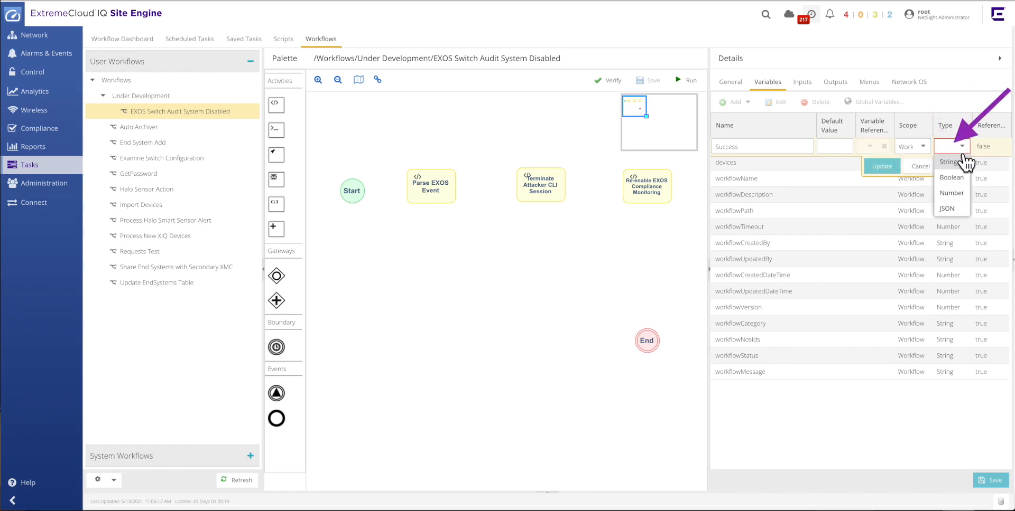
click(965, 162)
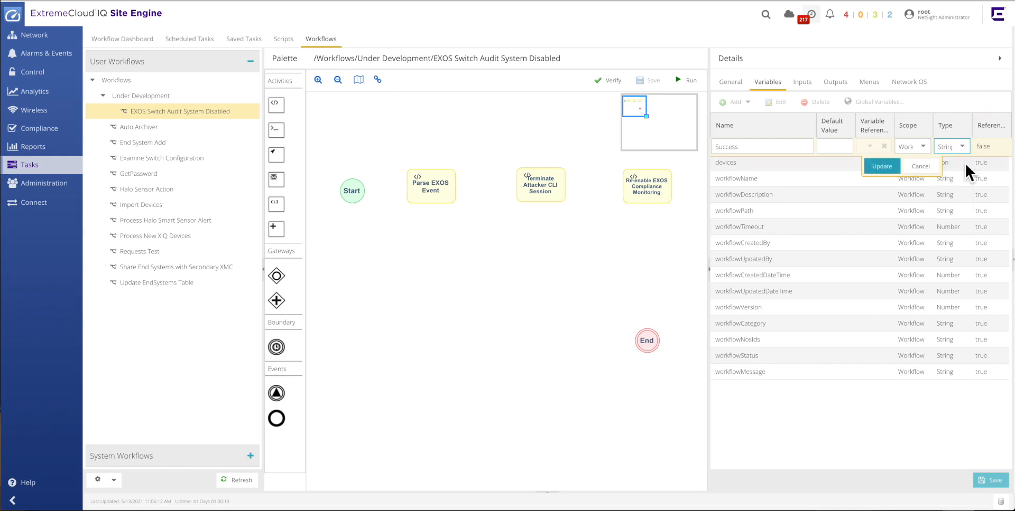
click(881, 167)
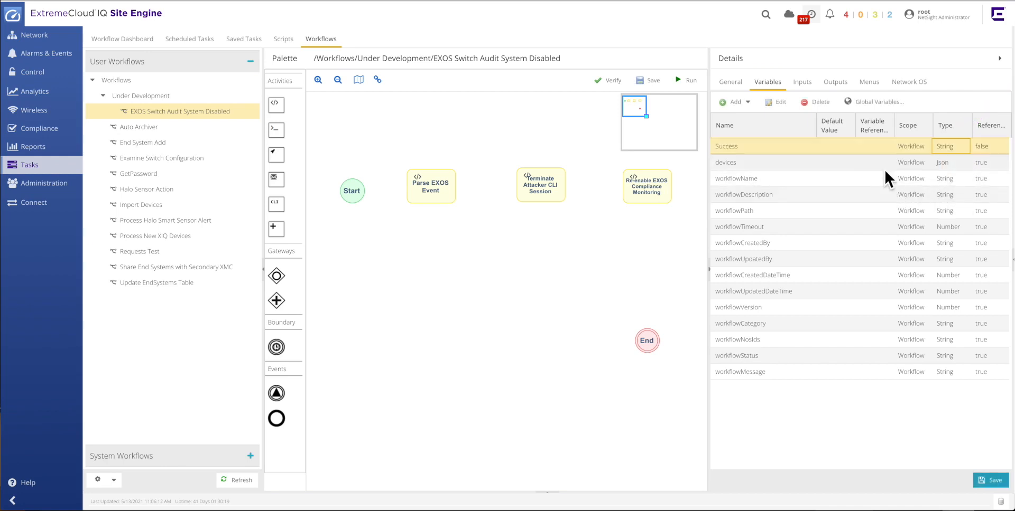
Add a workflow variable named Attacker_IP_Address with Workflow scope and String type.
click(748, 102)
click(750, 127)
text(Attack)
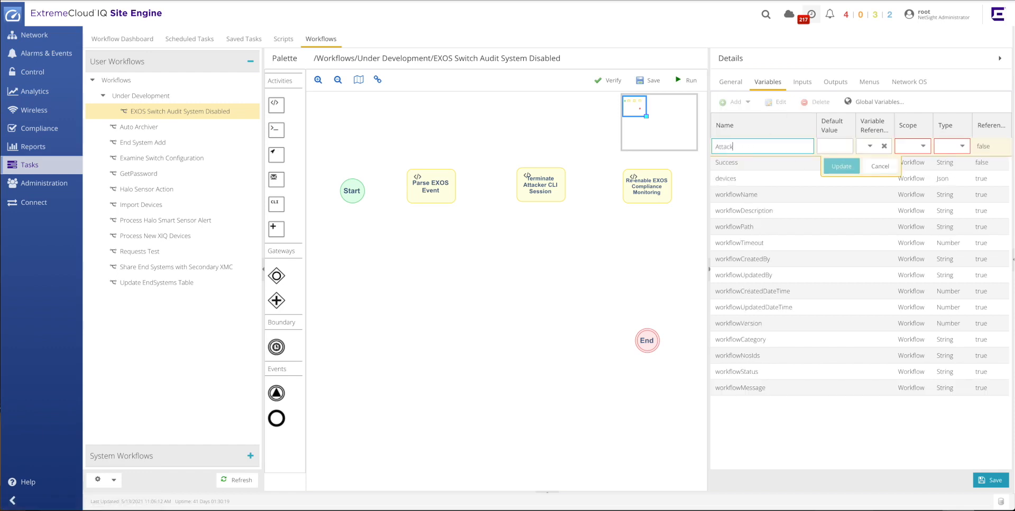
text(er_IP_Address)
click(919, 146)
click(913, 165)
click(951, 146)
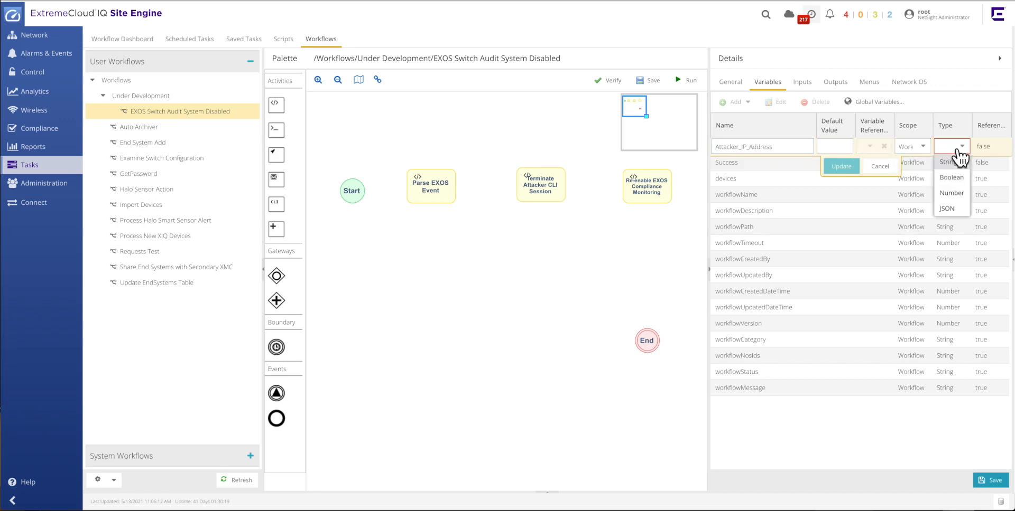
click(952, 164)
click(841, 166)
Add a workflow variable named Attacker_Username with Workflow scope and String type.
click(738, 108)
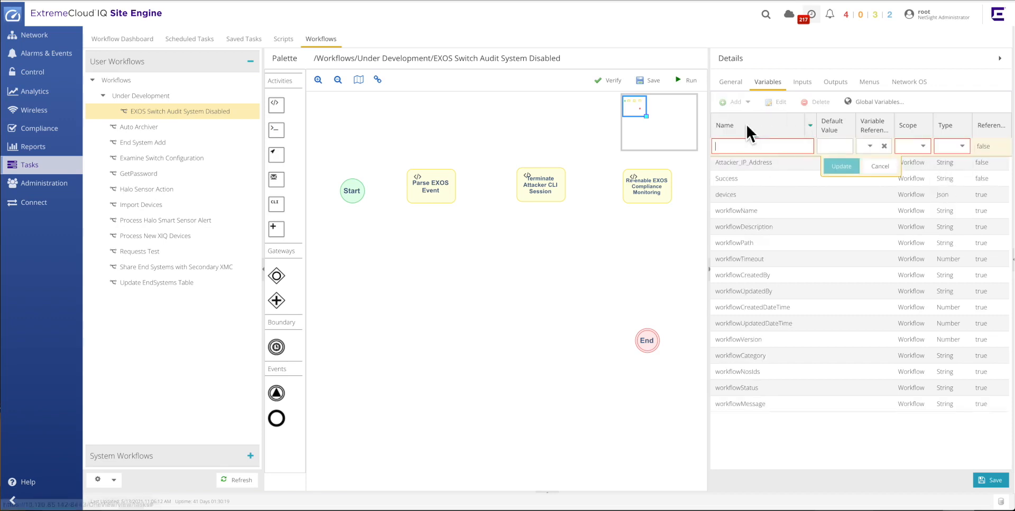
click(725, 147)
text(Attacker_Username)
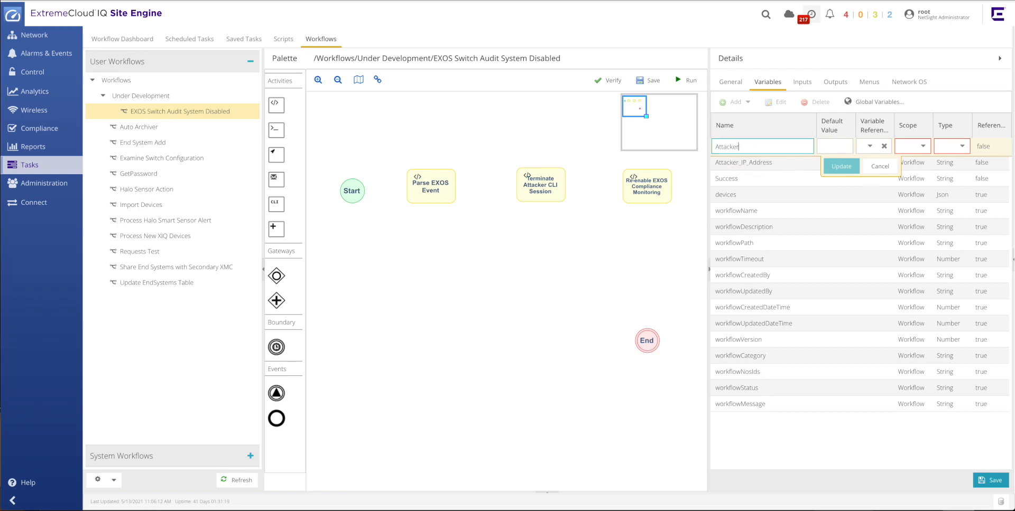
click(922, 148)
click(912, 165)
click(959, 147)
click(954, 164)
click(848, 173)
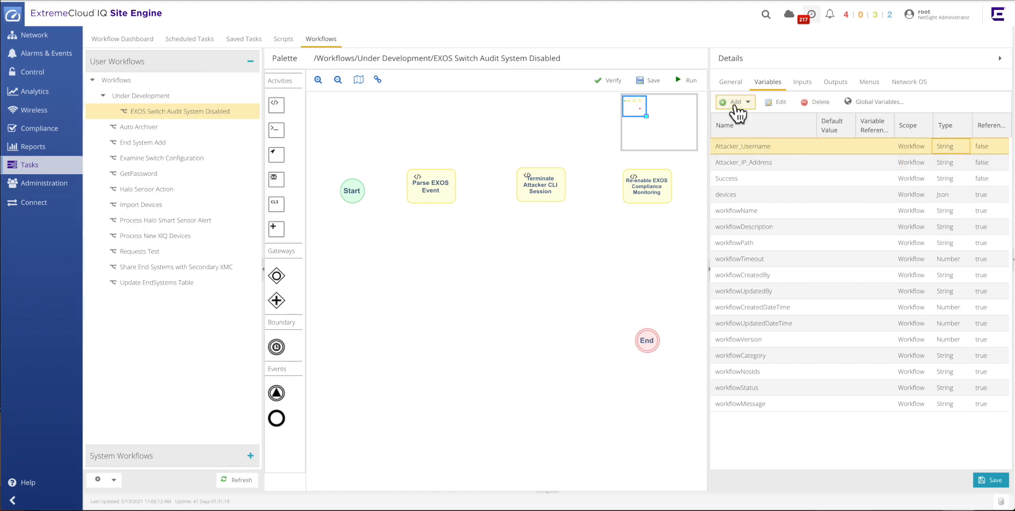
Add a workflow variable named Attacker_Command with Workflow scope and String type.
click(737, 105)
click(734, 147)
text(Attacker_Command)
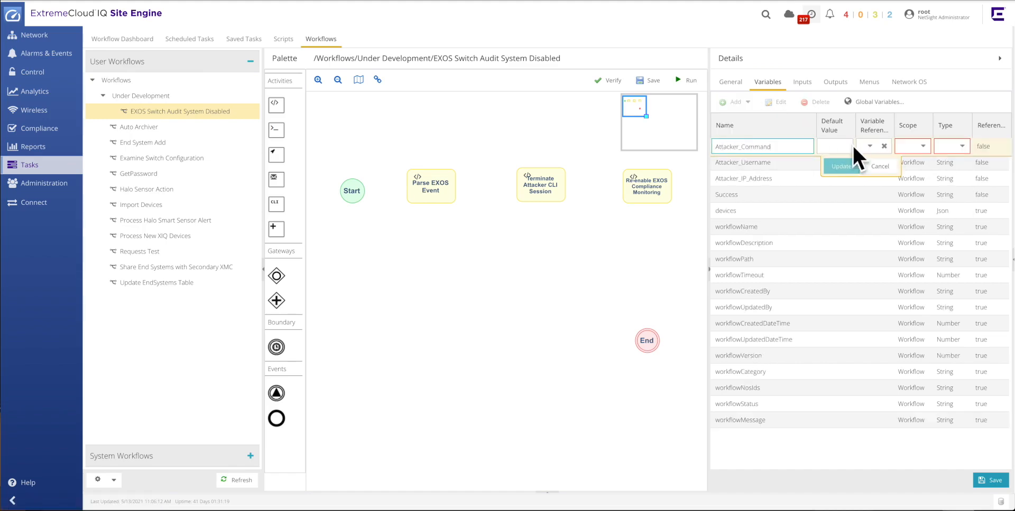
click(922, 147)
click(912, 164)
click(960, 148)
click(955, 164)
click(842, 168)
Add a workflow variable named Email_Message with Workflow scope and String type.
click(740, 103)
click(750, 119)
click(726, 150)
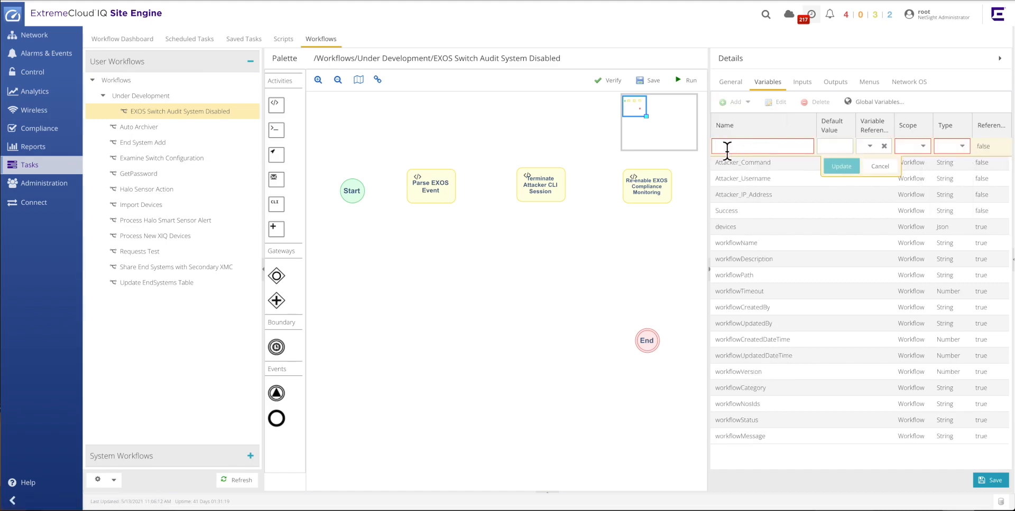
text(Email_Message)
click(922, 147)
click(911, 163)
click(961, 147)
click(956, 163)
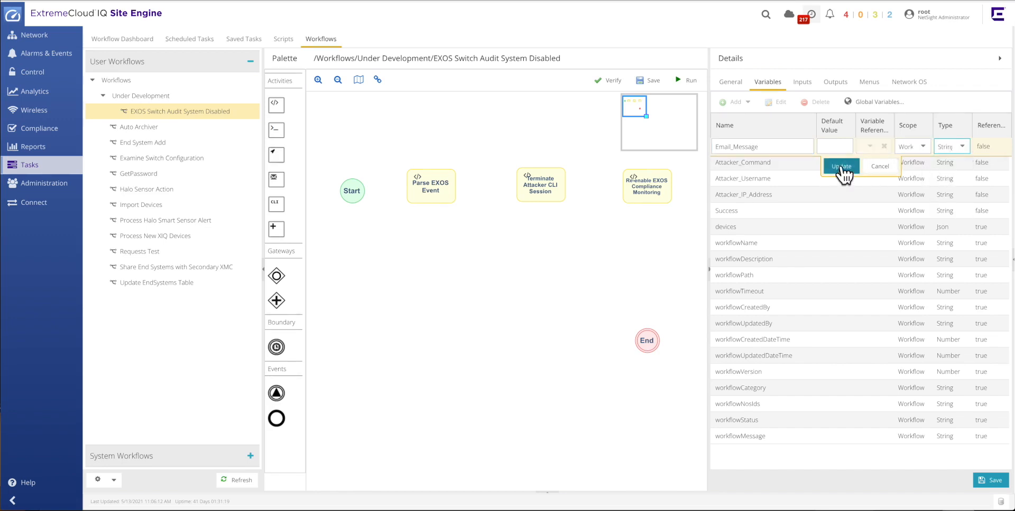
click(841, 167)
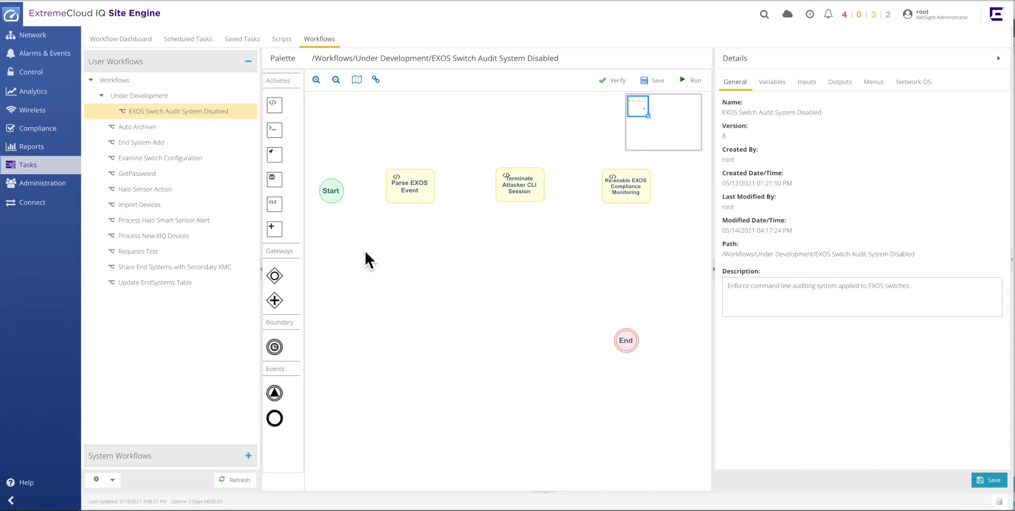
Connect the Start event to the Parse EXOS Event activity.
click(339, 200)
drag(349, 197, 394, 193)
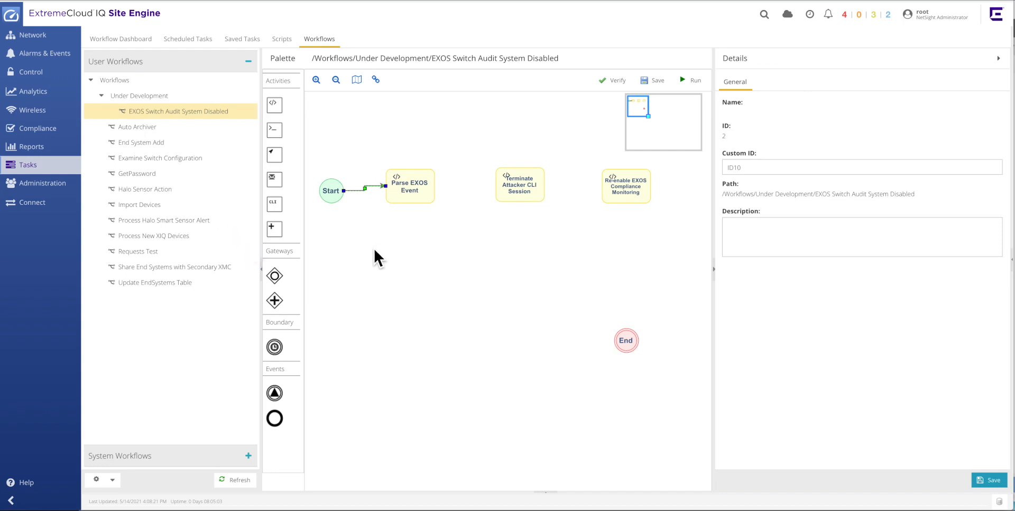
Place an inclusive gateway after Parse EXOS Event and connect it to the Terminate Attacker CLI Session activity.
drag(278, 278, 354, 266)
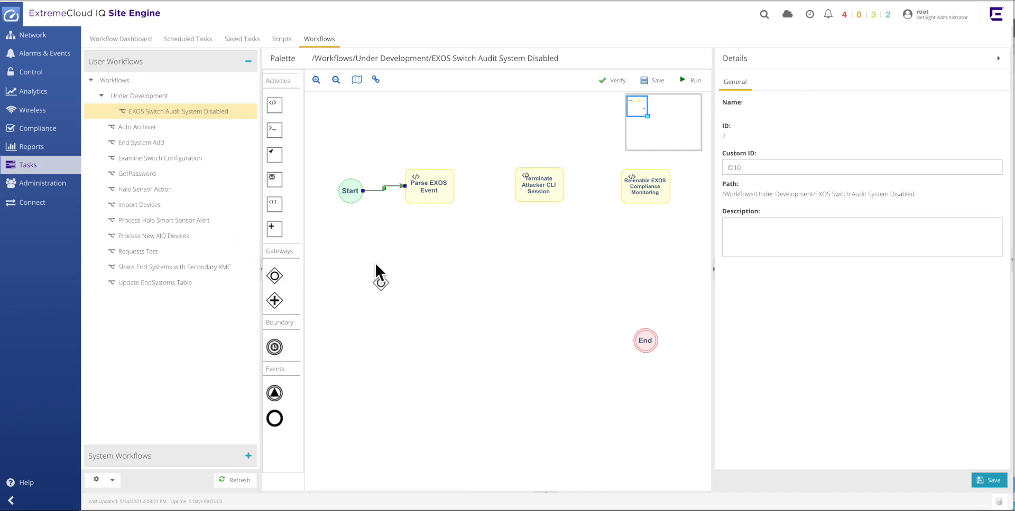
drag(482, 180, 478, 174)
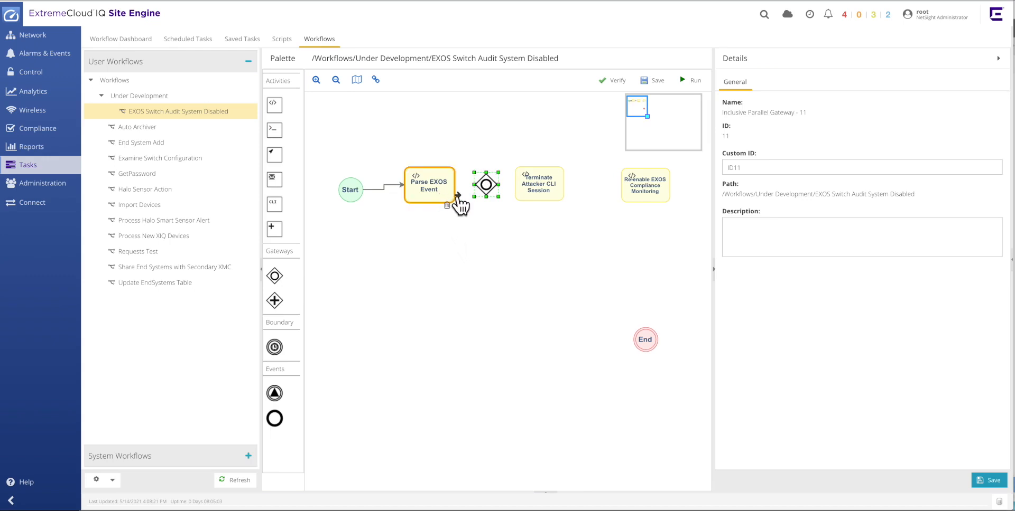
drag(482, 200, 543, 194)
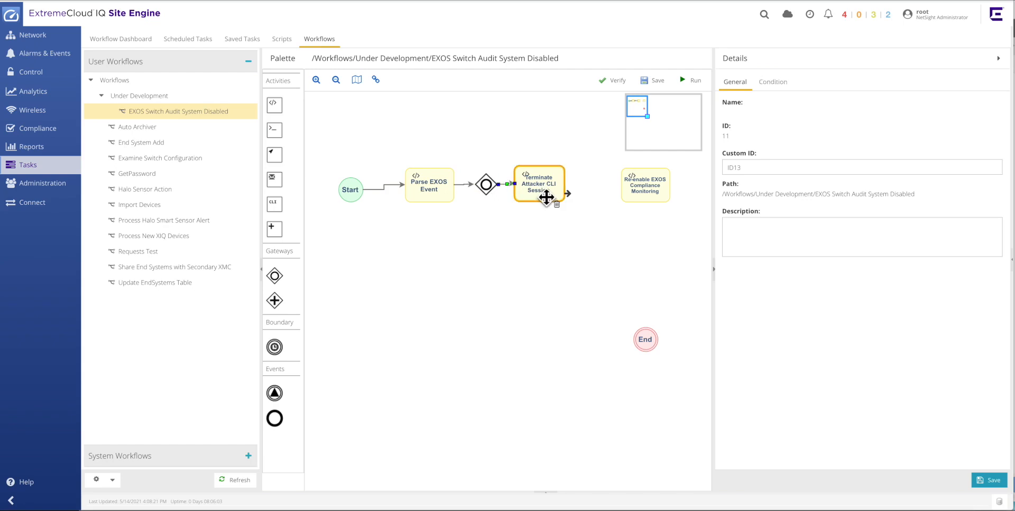
Set the condition on the gateway-to-Terminate Attacker CLI Session connection to evaluate variable Success equals YES.
click(505, 248)
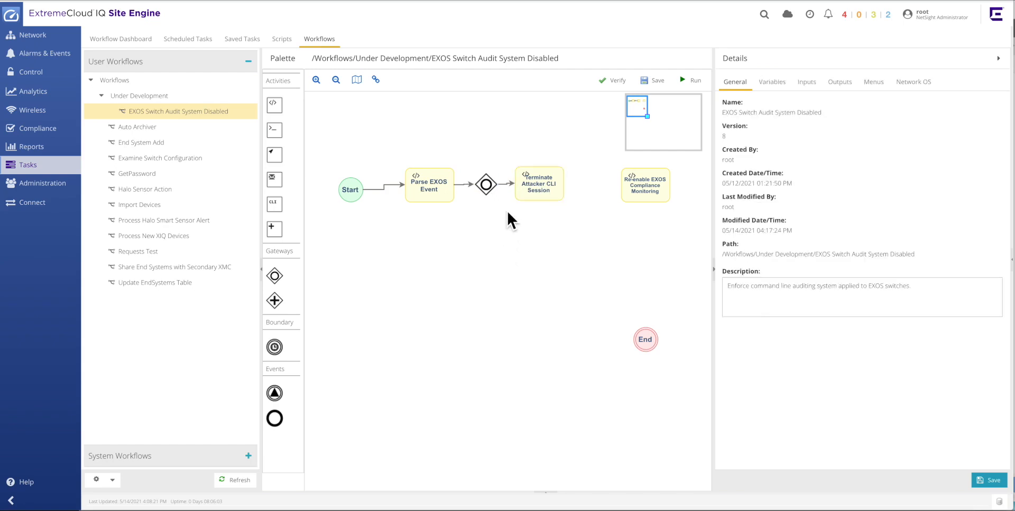
click(510, 193)
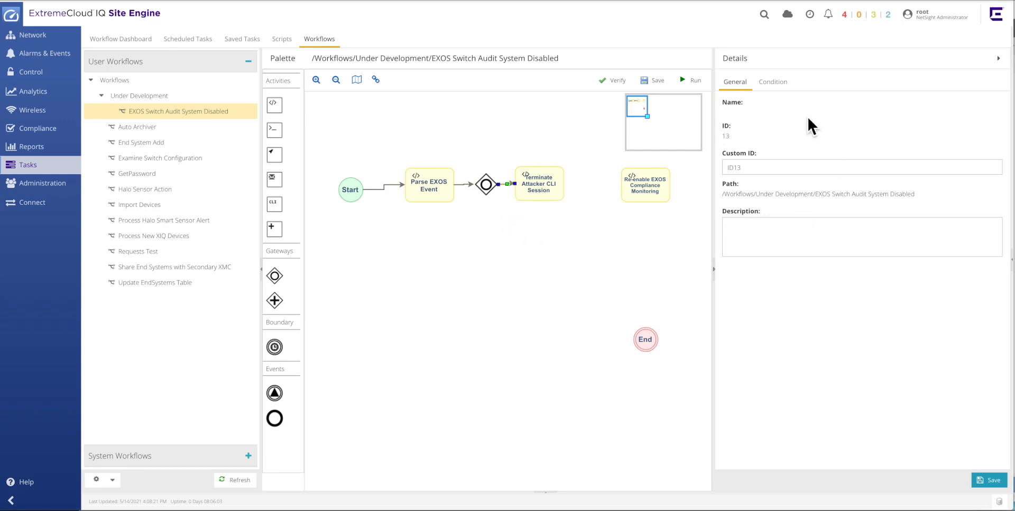
click(775, 85)
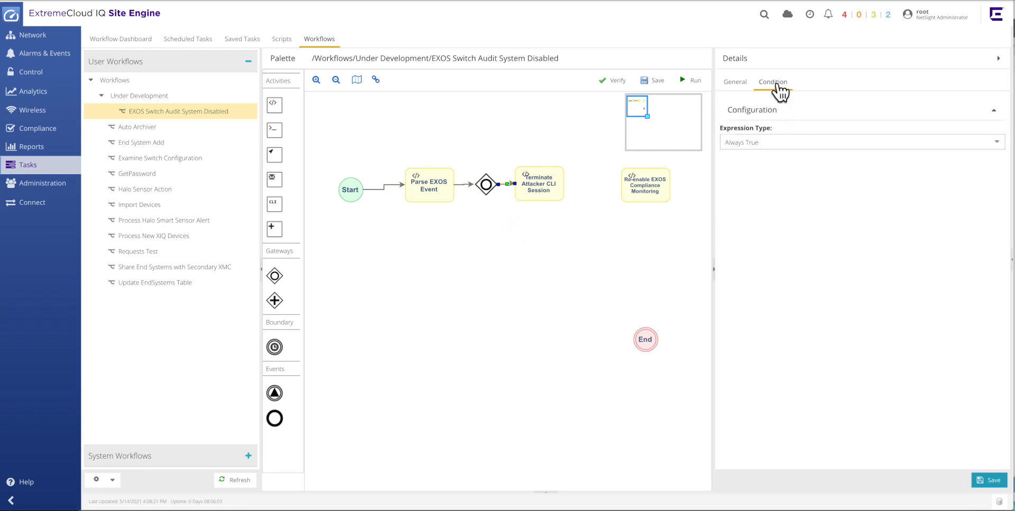
click(996, 150)
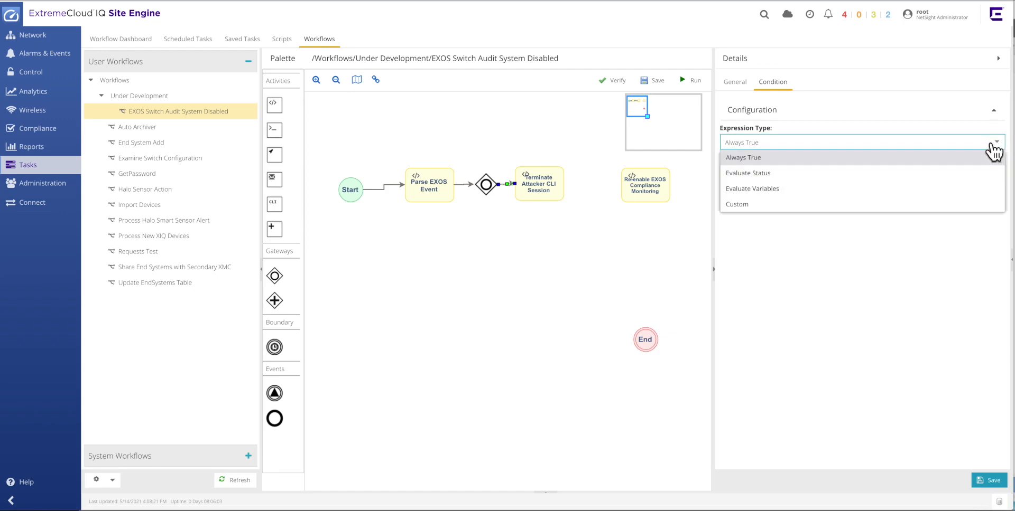
click(779, 189)
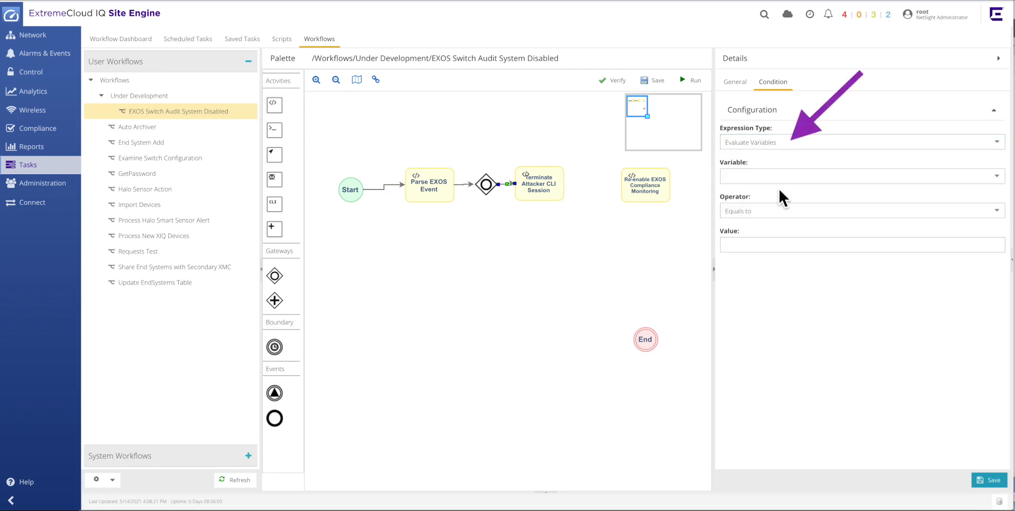
click(990, 176)
scroll(846, 254, down, 5)
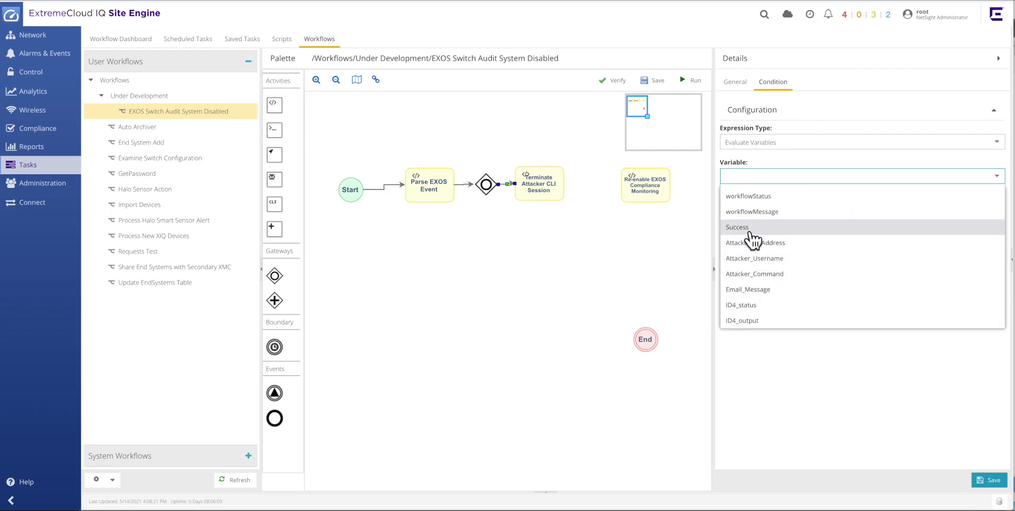
click(759, 230)
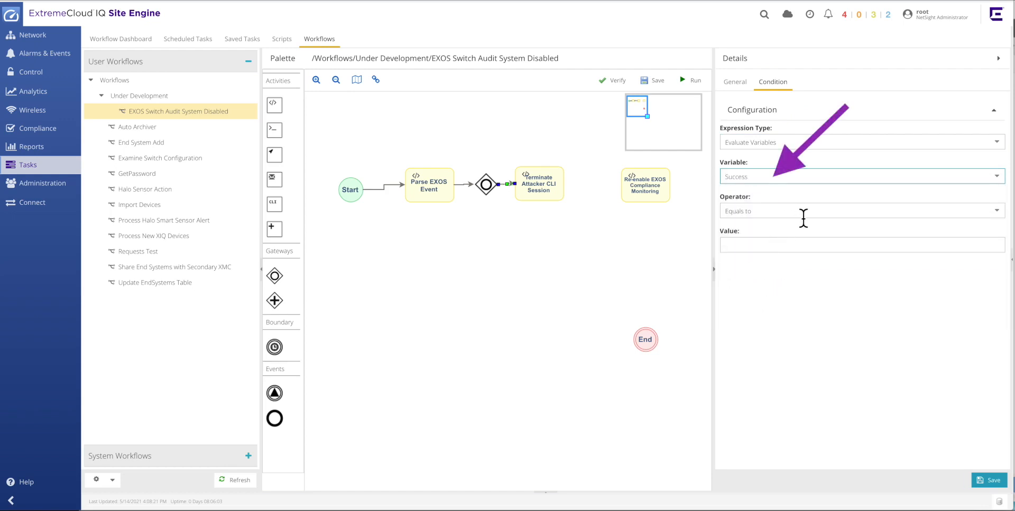
click(735, 250)
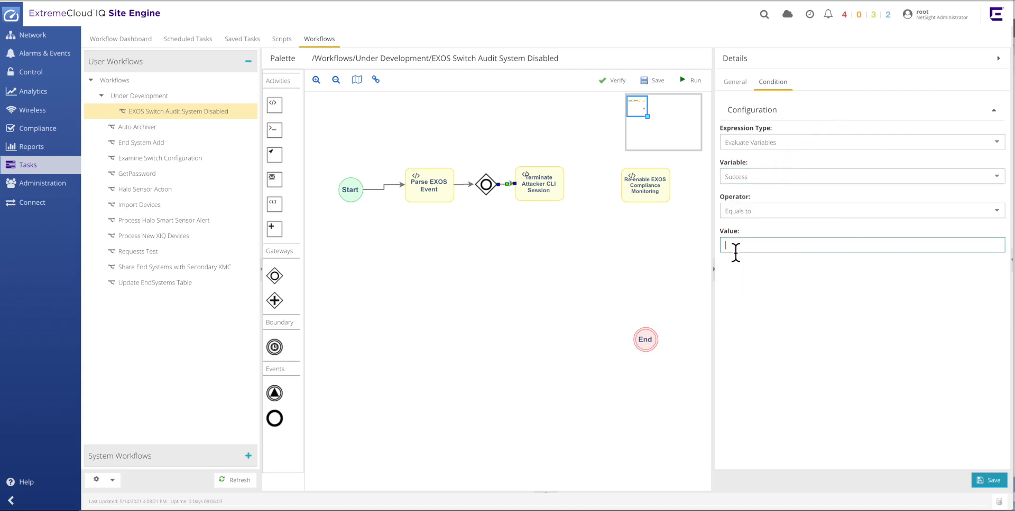
text(YES)
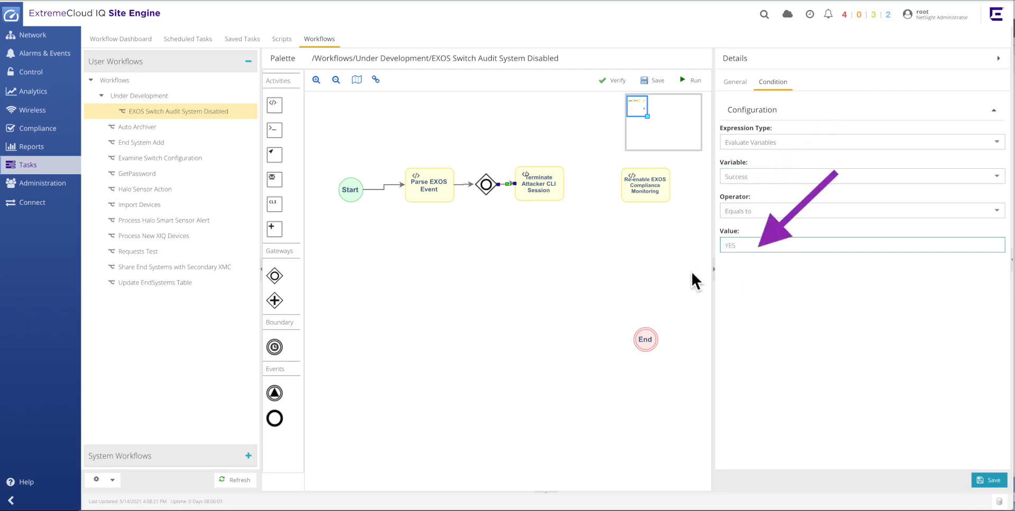
click(676, 275)
click(673, 272)
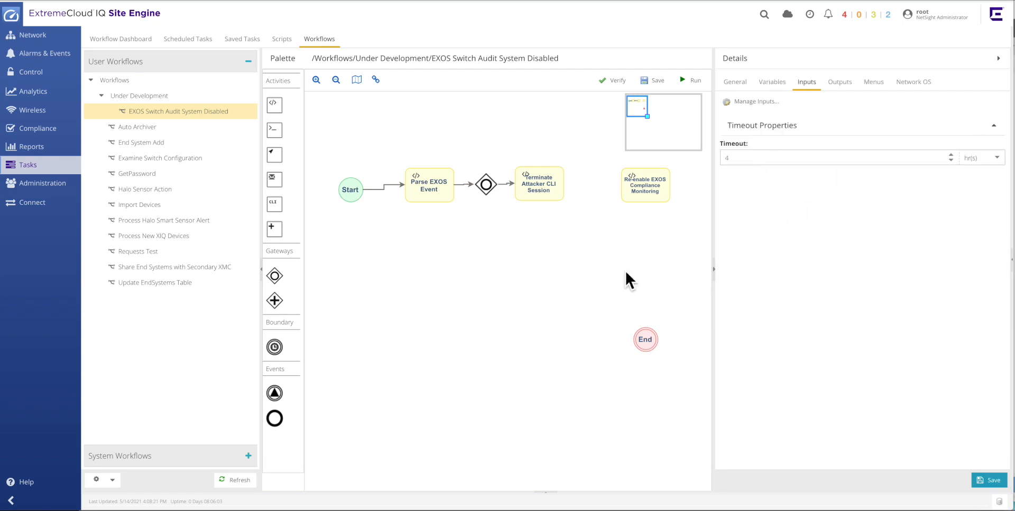
click(512, 194)
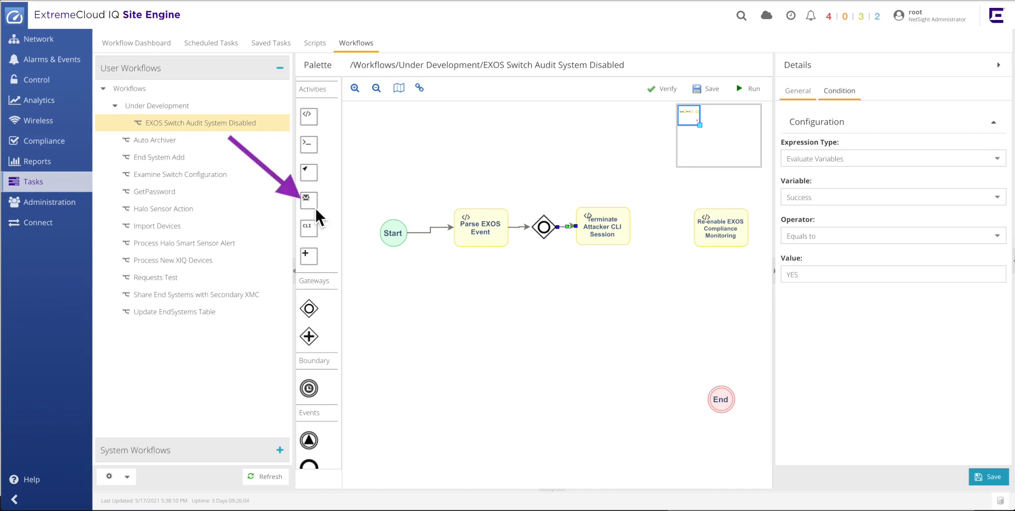
Add a Mail activity below the gateway and rename it Send Alert Email - Bad Event.
mouse_move(310, 201)
mouse_down()
mouse_move(383, 265)
mouse_move(513, 297)
mouse_move(528, 292)
mouse_move(560, 314)
mouse_move(550, 316)
mouse_up()
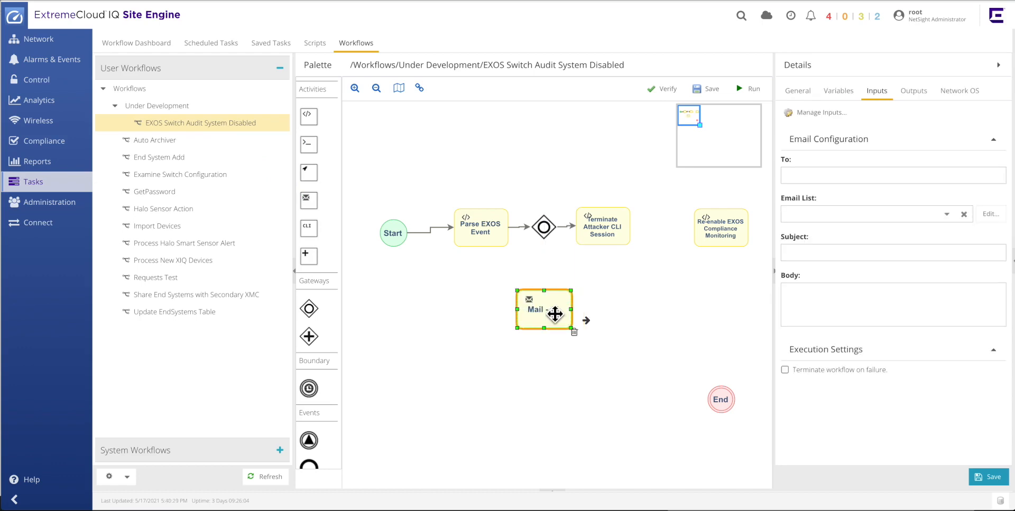
double_click(552, 315)
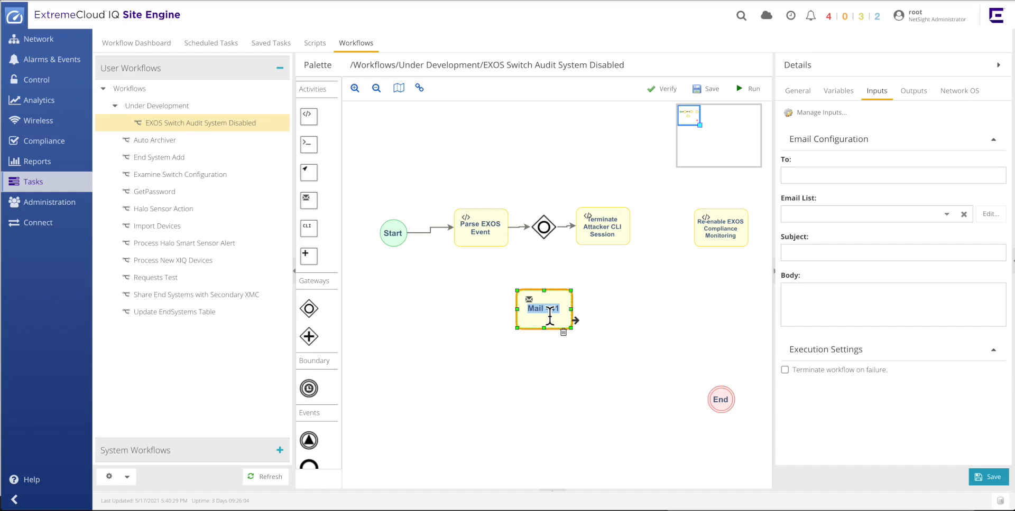
text(Send Alert Email - Bad Event)
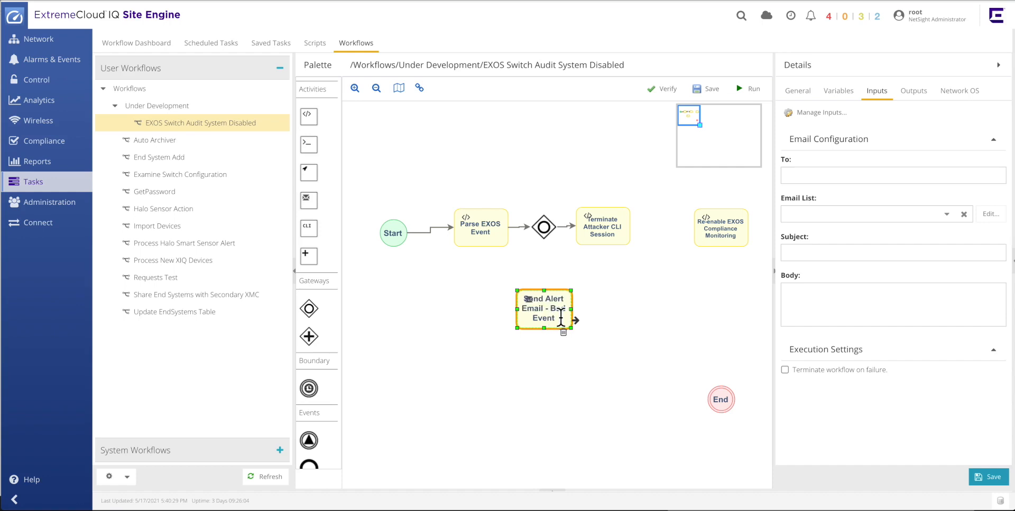
click(595, 311)
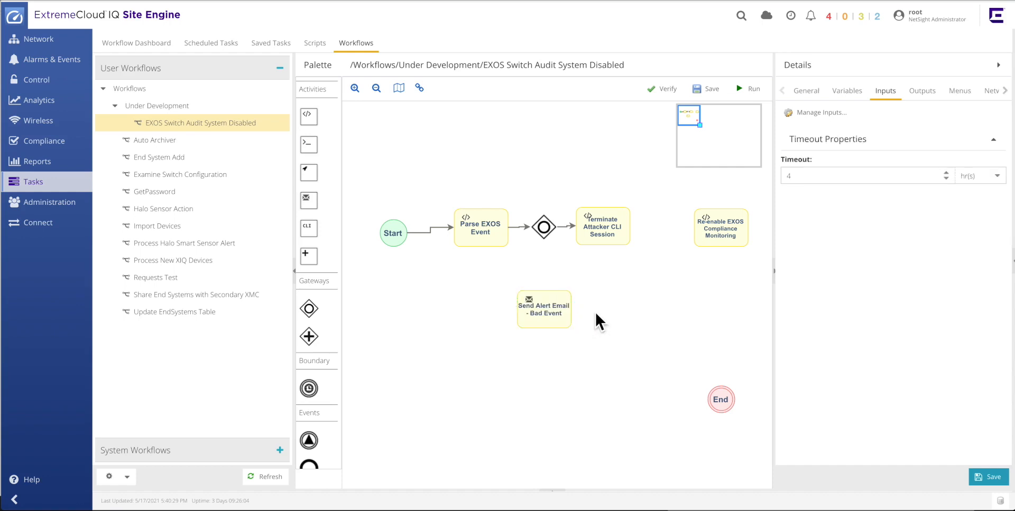
Connect the gateway to the Send Alert Email - Bad Event activity with condition variable Success equals NO.
click(550, 235)
drag(561, 233, 549, 305)
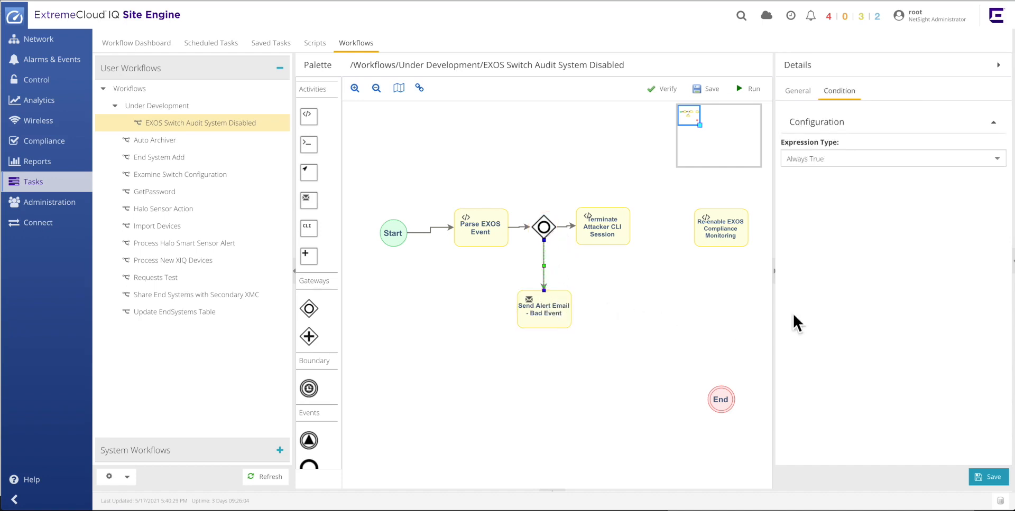
click(996, 159)
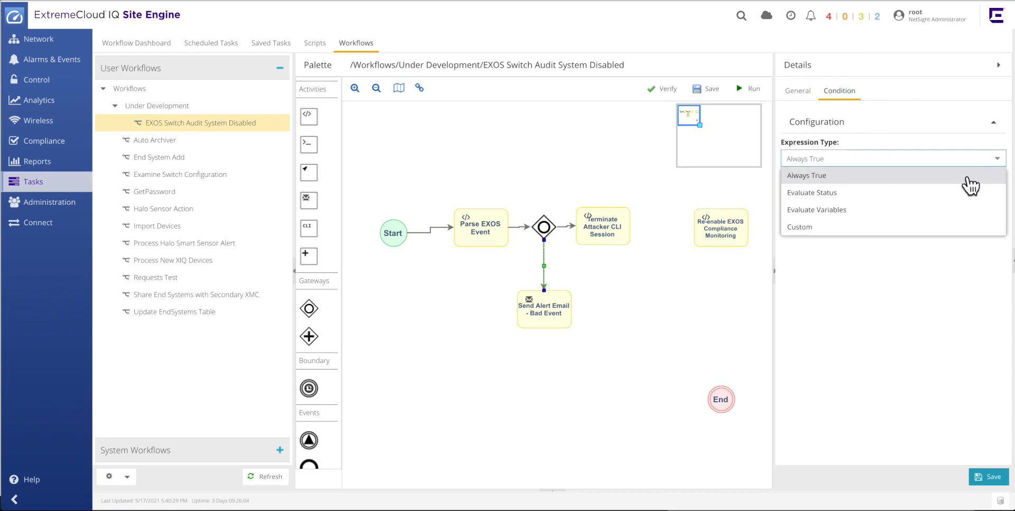
click(908, 210)
click(996, 198)
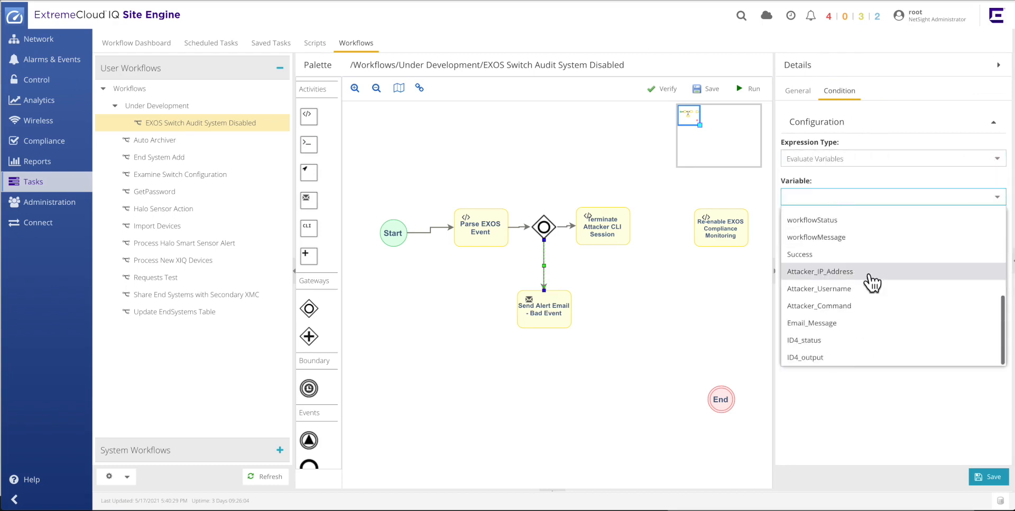
click(800, 255)
click(792, 275)
text(NO)
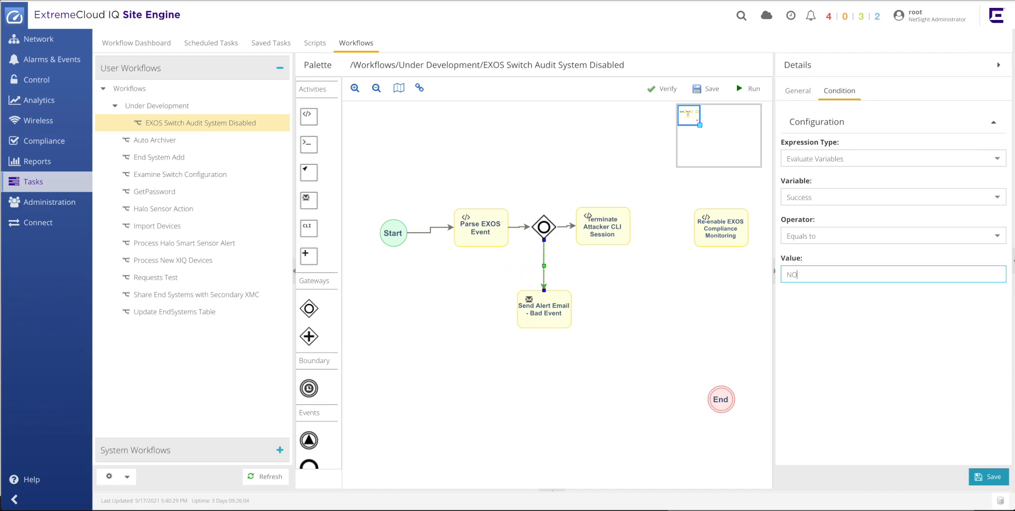
Set the mail activity's email list to Security and its subject to EXOS Command Compliance Disabled.
click(548, 314)
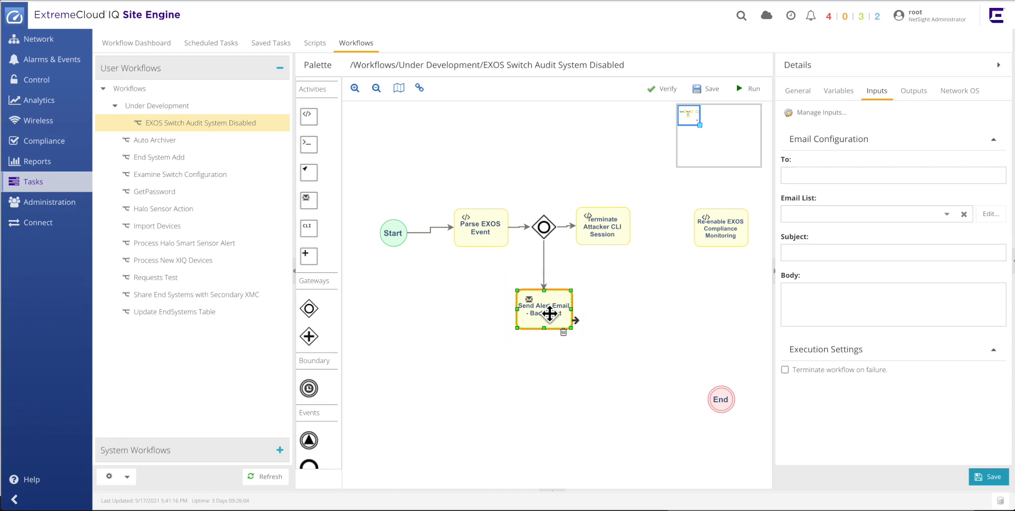
click(947, 215)
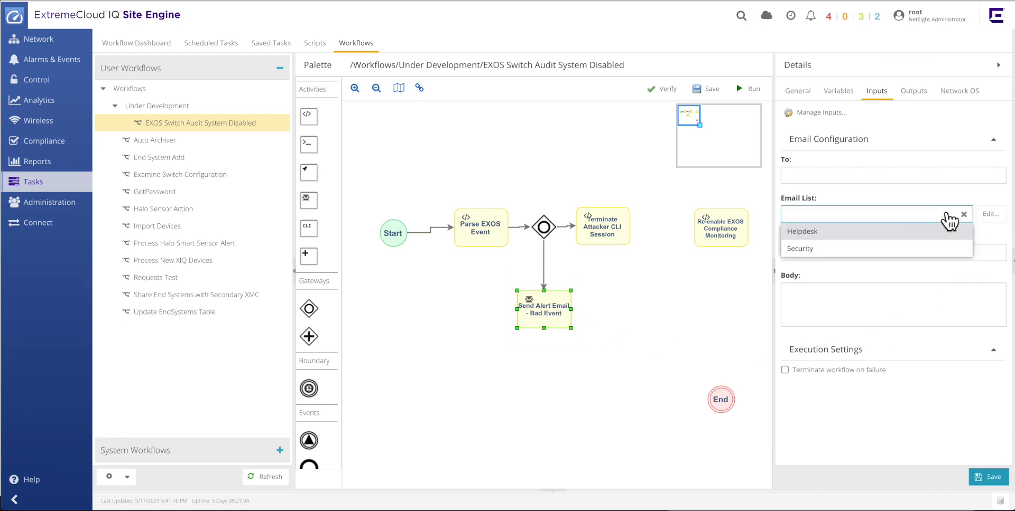
click(875, 249)
click(791, 256)
text(EXO)
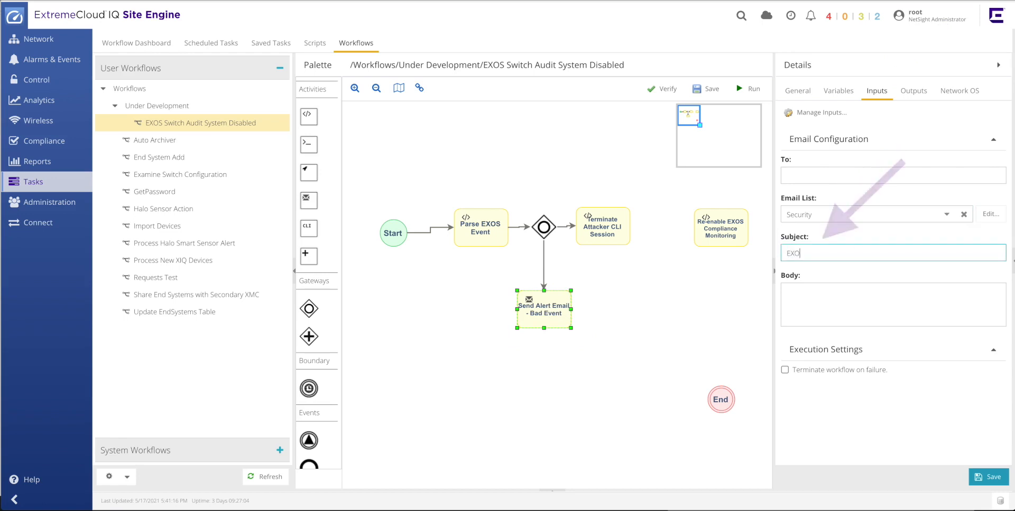
text(S Command Compliance D)
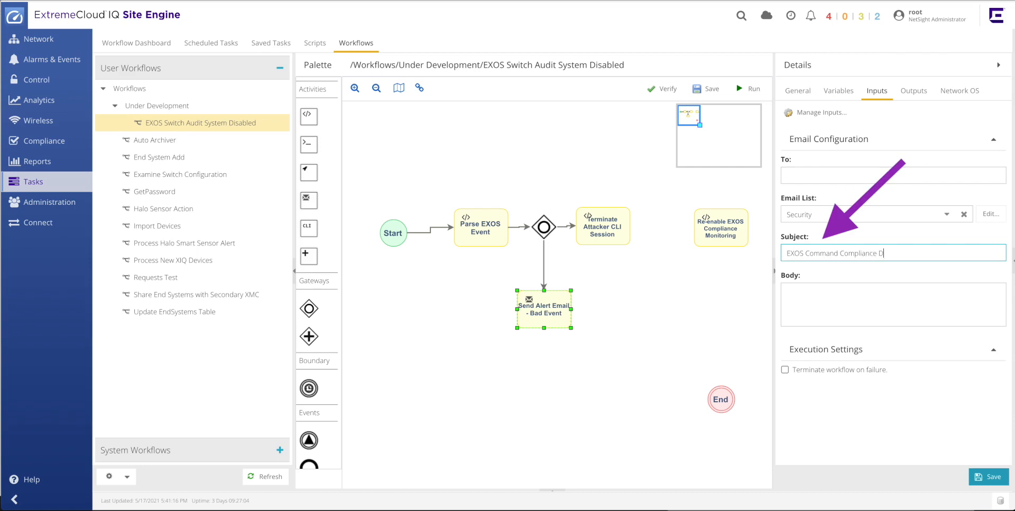
text(isabled)
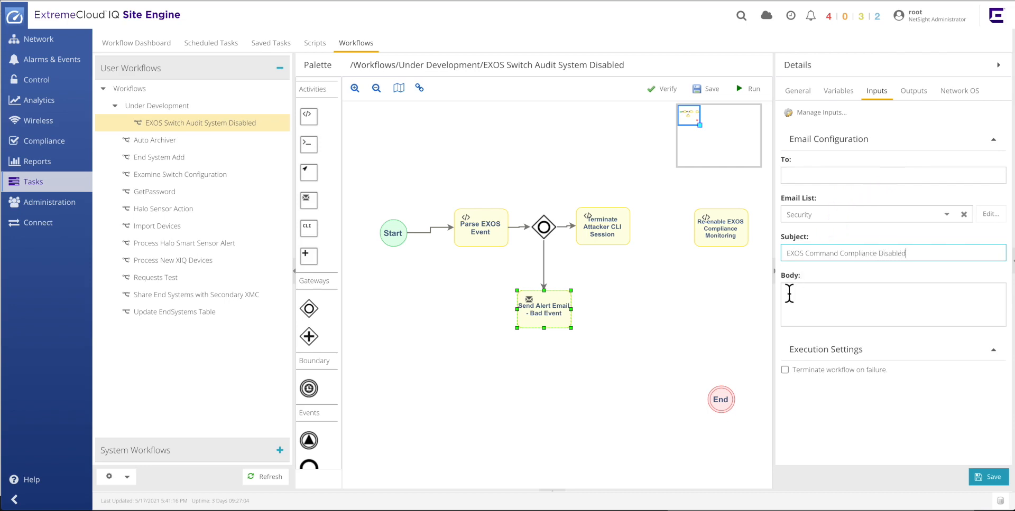
Set the mail activity's body to ${Email_Message}.
click(803, 302)
text(${Email_Message)
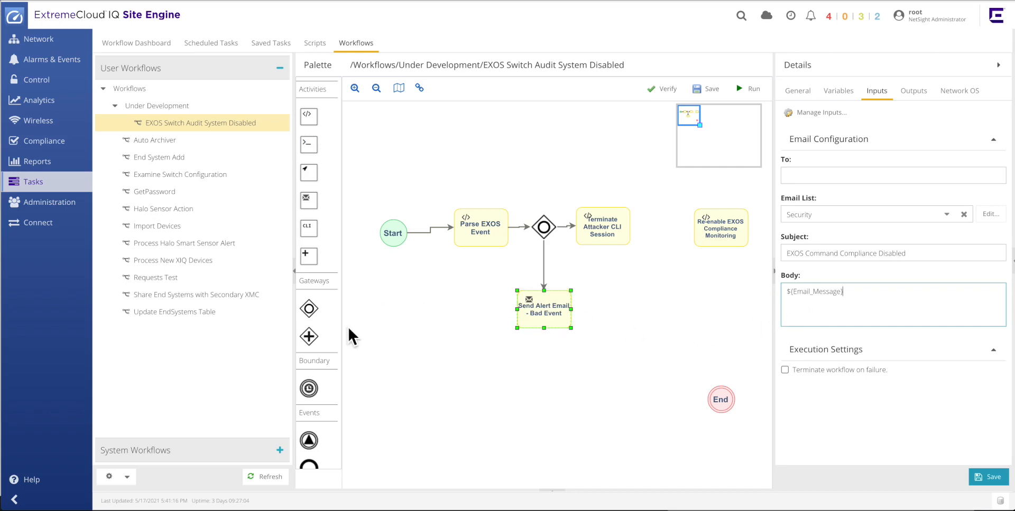
Add an End event below the mail activity and connect the mail activity to it.
drag(314, 466, 535, 371)
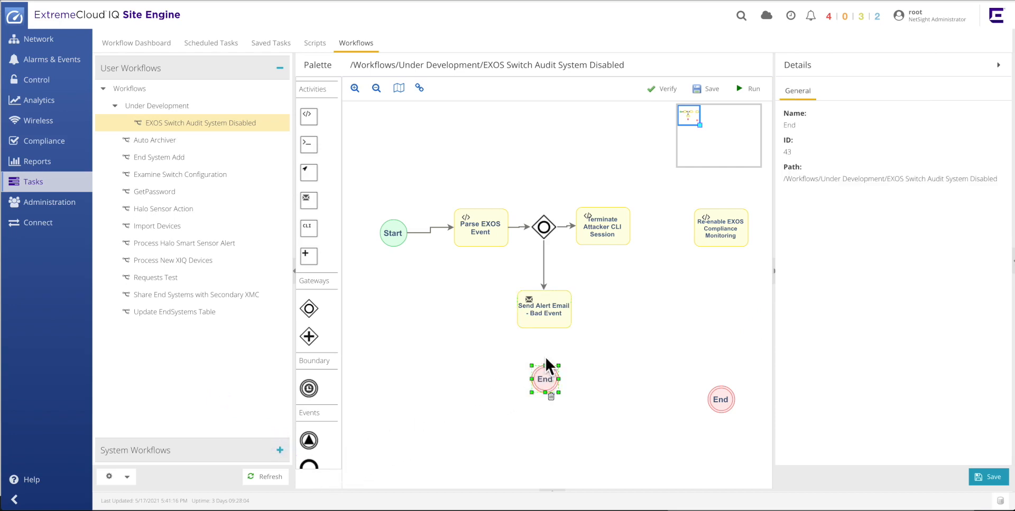
click(563, 326)
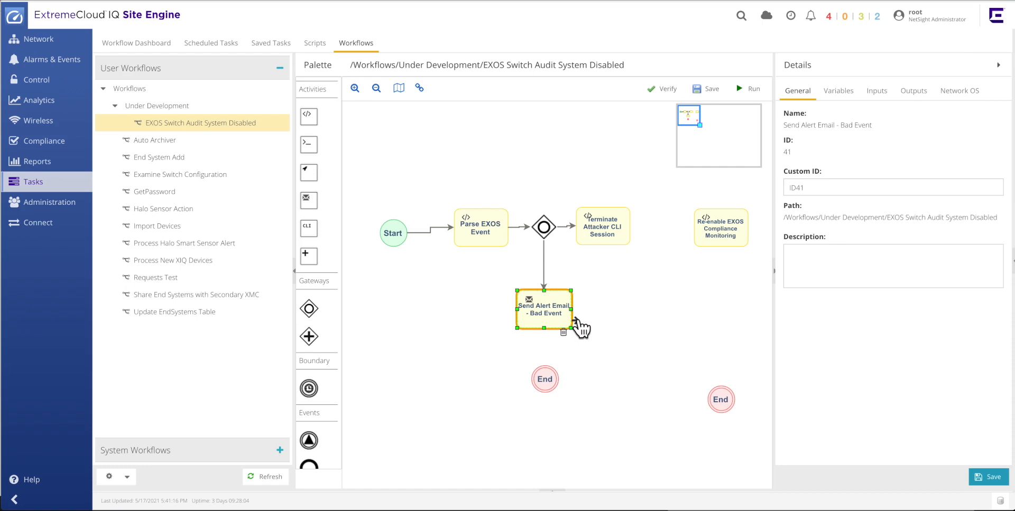
drag(580, 329, 552, 389)
click(613, 381)
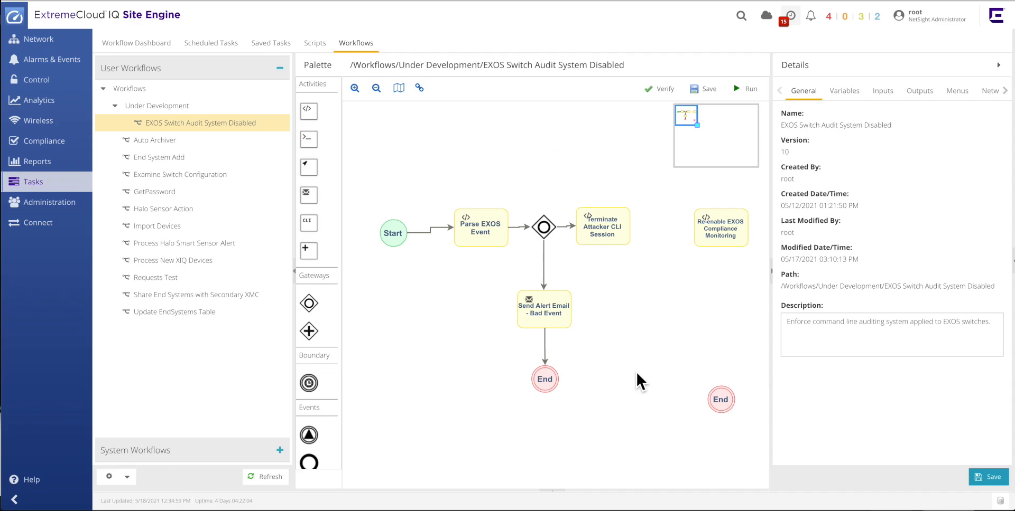
Open and review the Terminate Attacker CLI Session activity's Python script without saving changes.
click(623, 238)
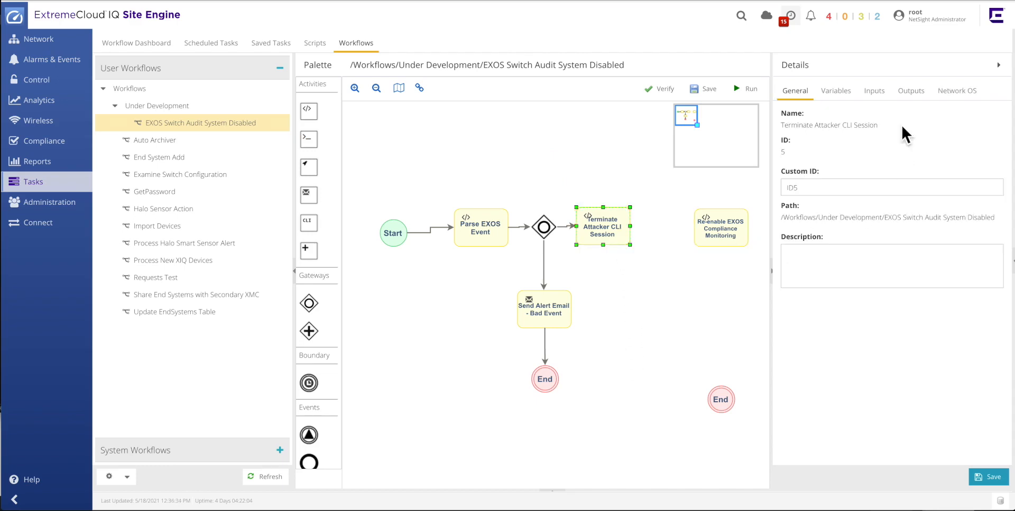
click(874, 91)
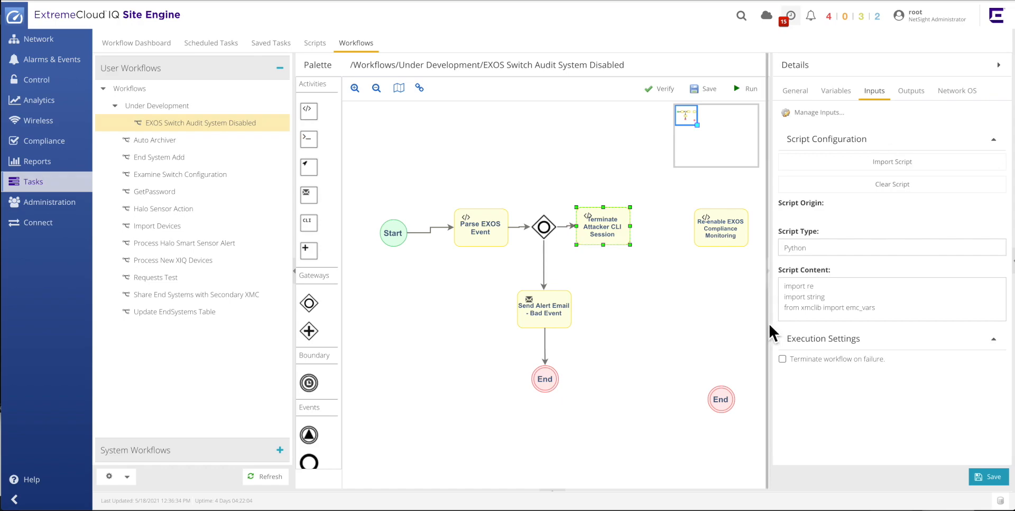
click(812, 338)
drag(676, 257, 949, 277)
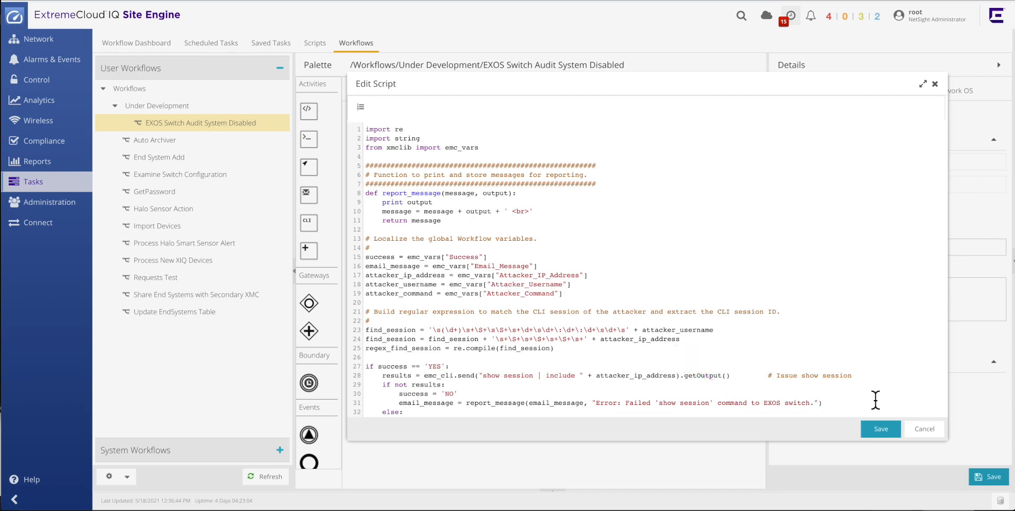
scroll(875, 400, down, 5)
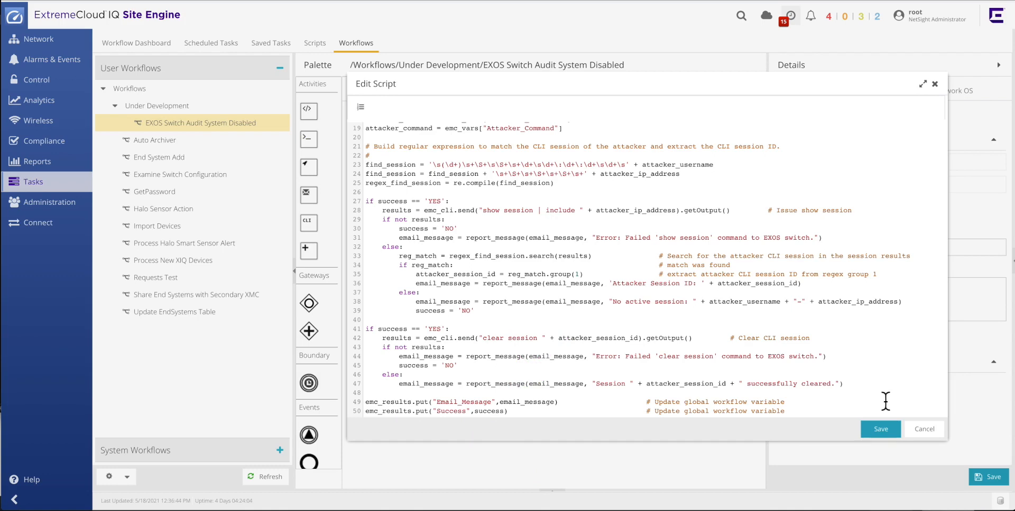
click(918, 430)
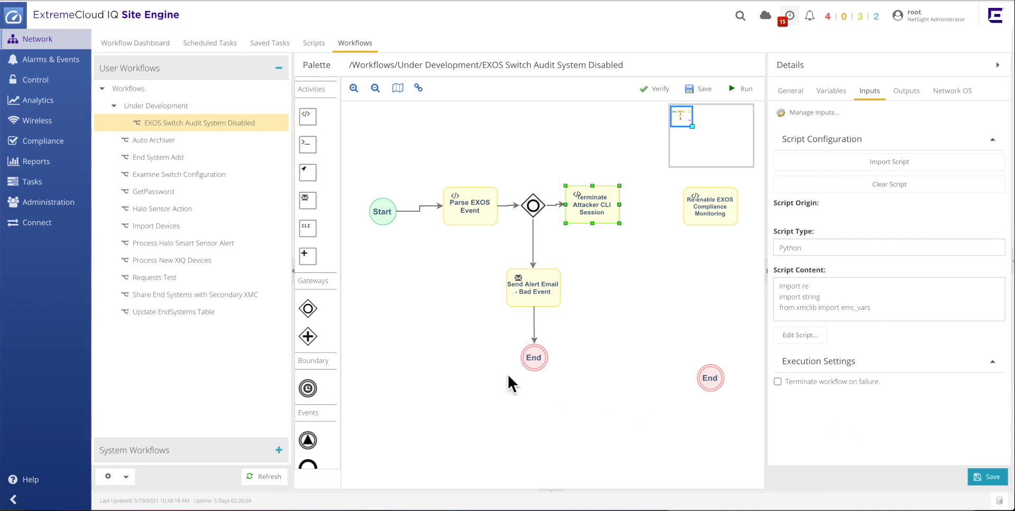
Add a gateway to the right of Terminate Attacker CLI Session and connect the activity to it.
mouse_move(312, 309)
mouse_down()
mouse_move(532, 331)
mouse_move(609, 319)
mouse_move(649, 193)
mouse_up()
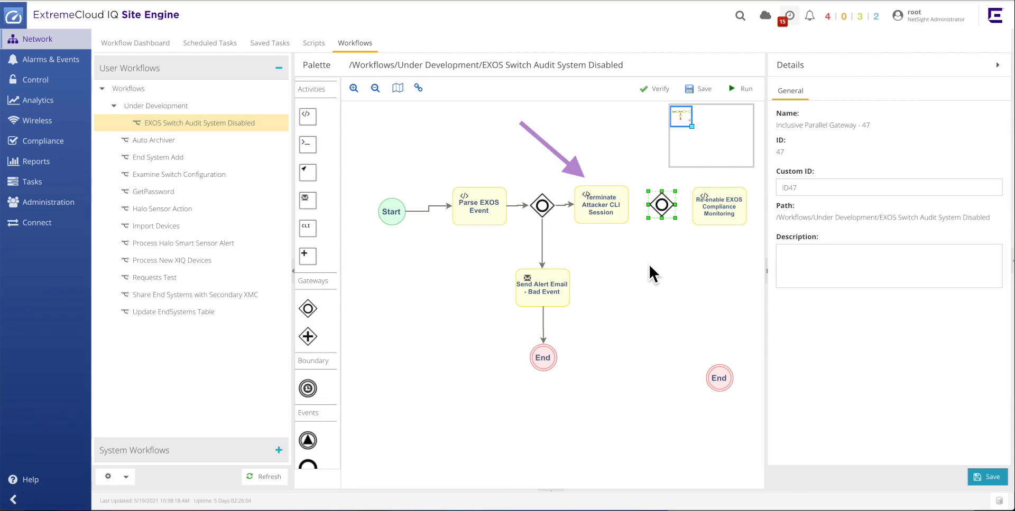
mouse_move(620, 215)
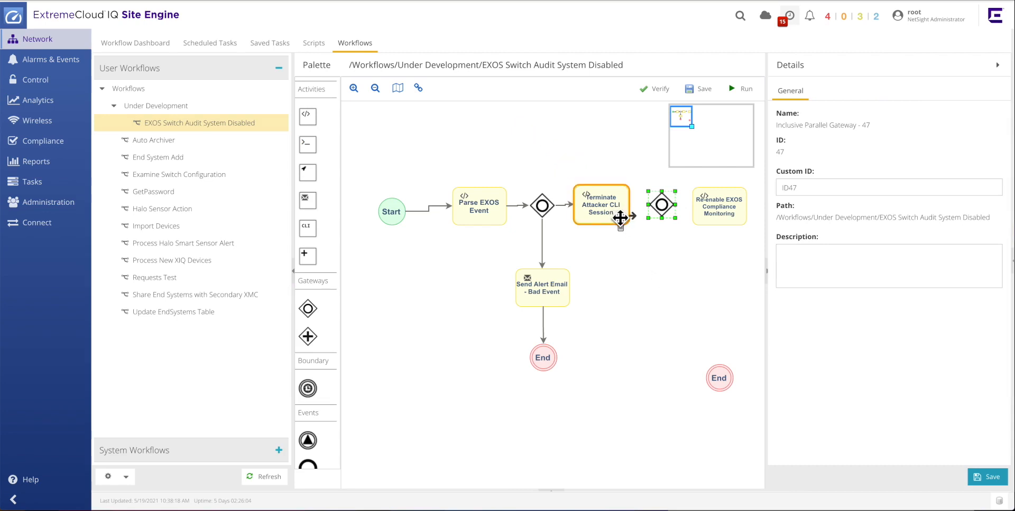
click(622, 218)
drag(633, 219, 665, 221)
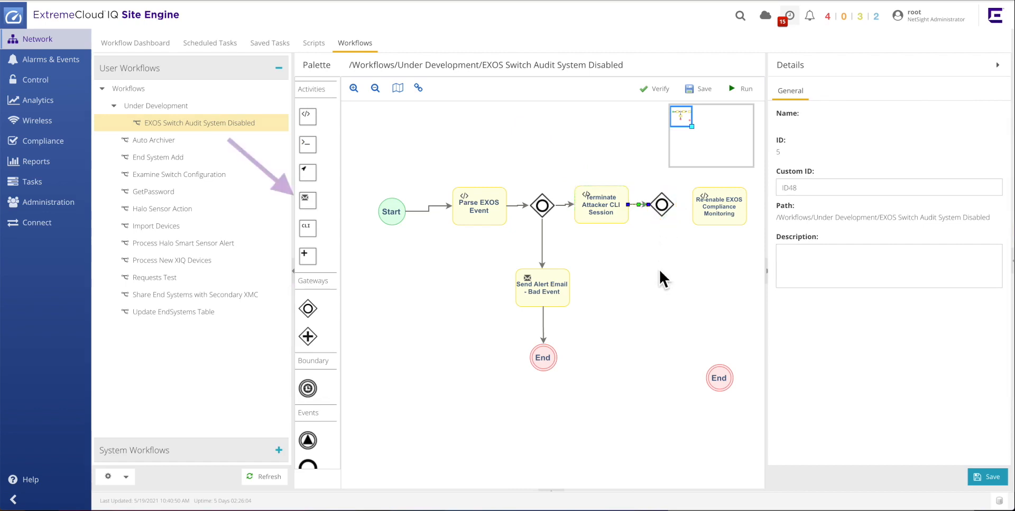
Add a mail activity below the new gateway named Send Alert Email - Failed to Clear Attacker Session.
drag(313, 205, 653, 272)
drag(684, 301, 679, 301)
double_click(668, 299)
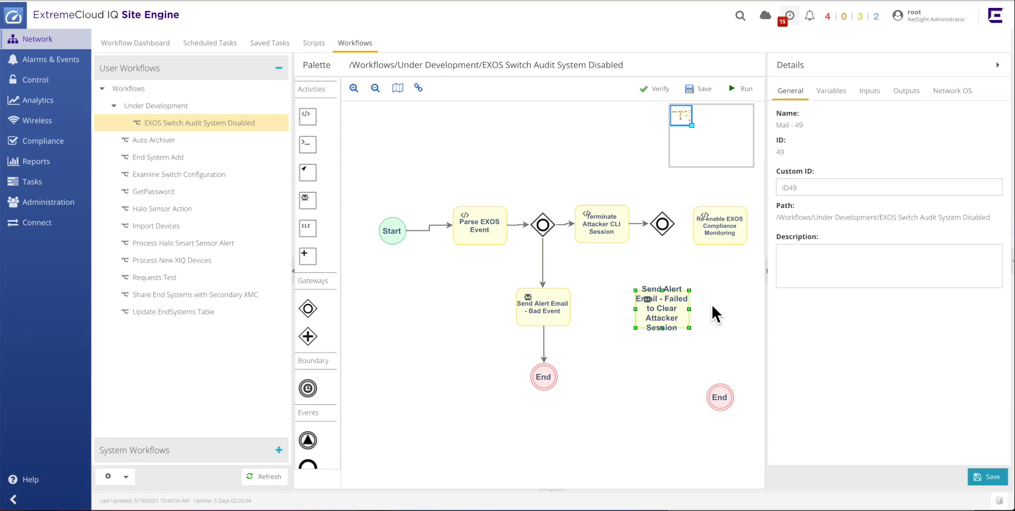
click(714, 309)
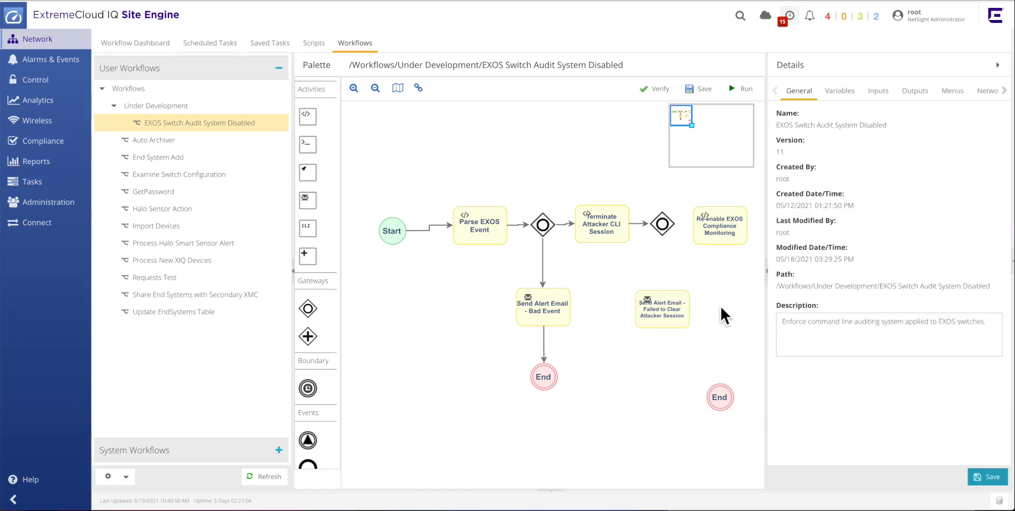
Connect the new gateway to the Failed to Clear mail activity with condition variable Success equals NO.
click(672, 228)
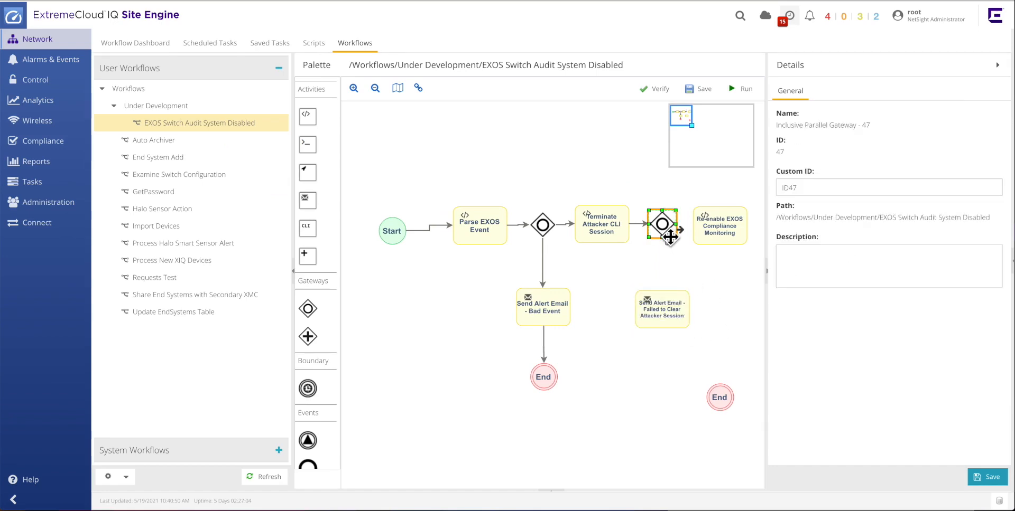
drag(674, 285, 675, 292)
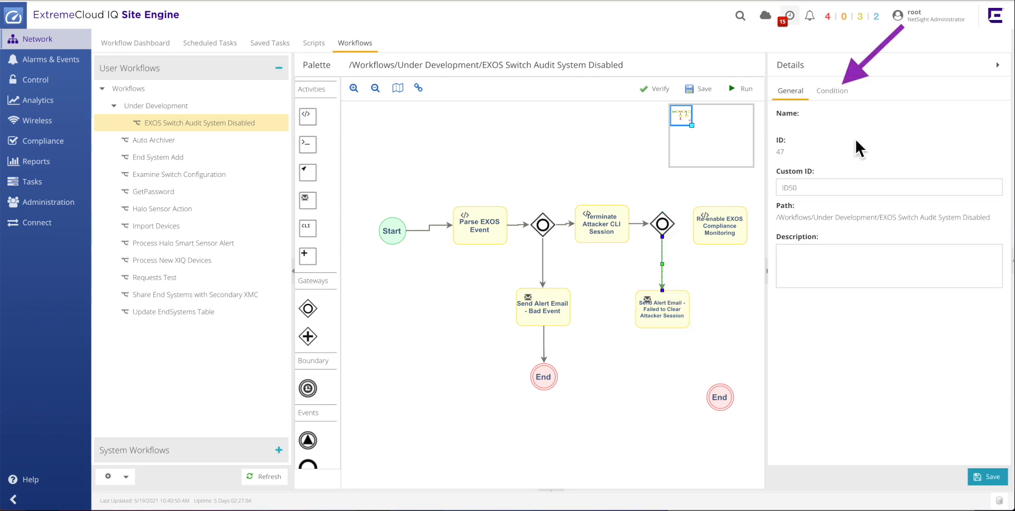
click(838, 92)
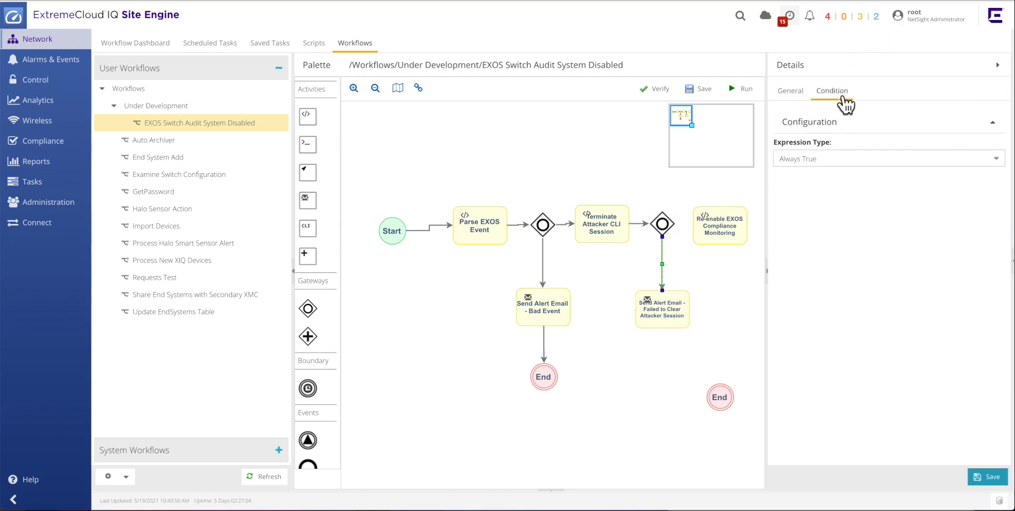
click(995, 160)
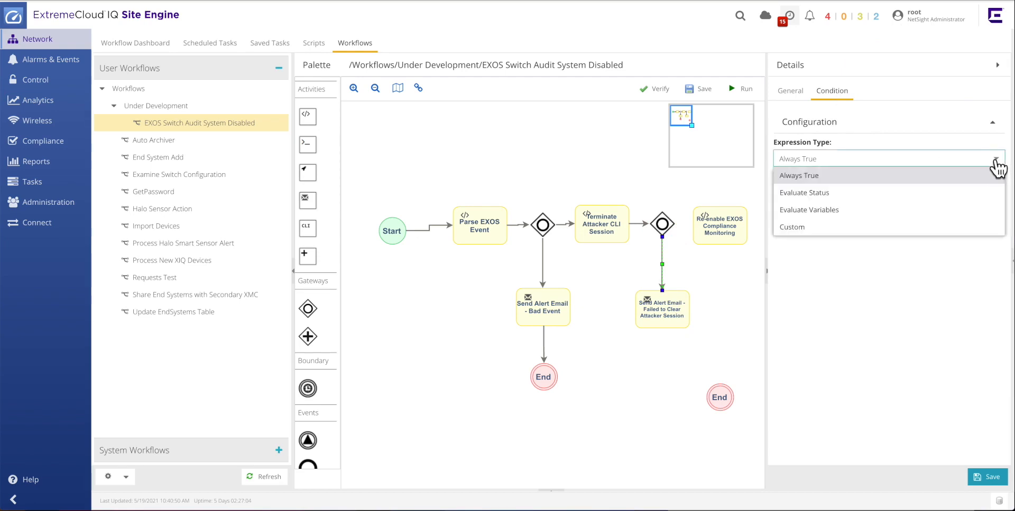
click(886, 211)
click(995, 199)
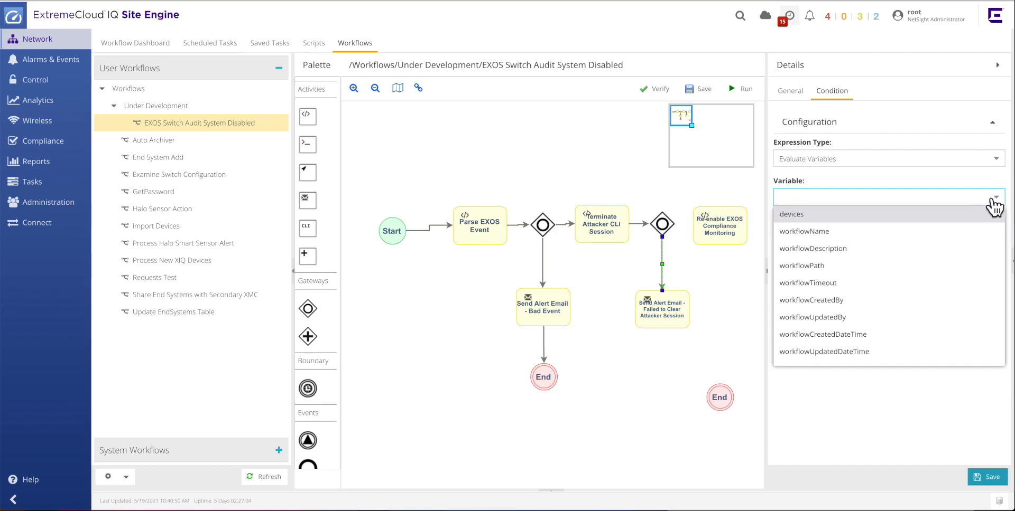
scroll(908, 259, down, 2)
scroll(908, 259, down, 3)
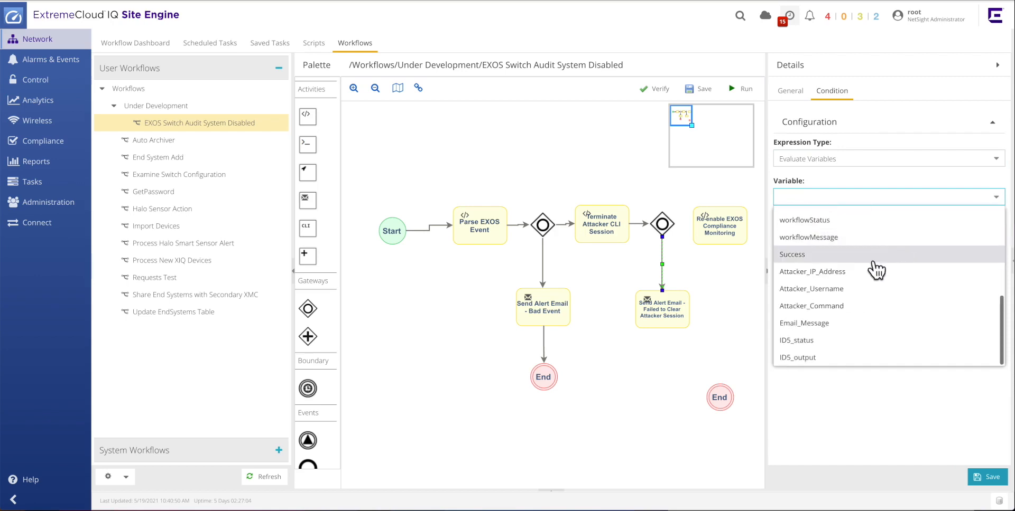
click(843, 255)
click(797, 275)
text(NO)
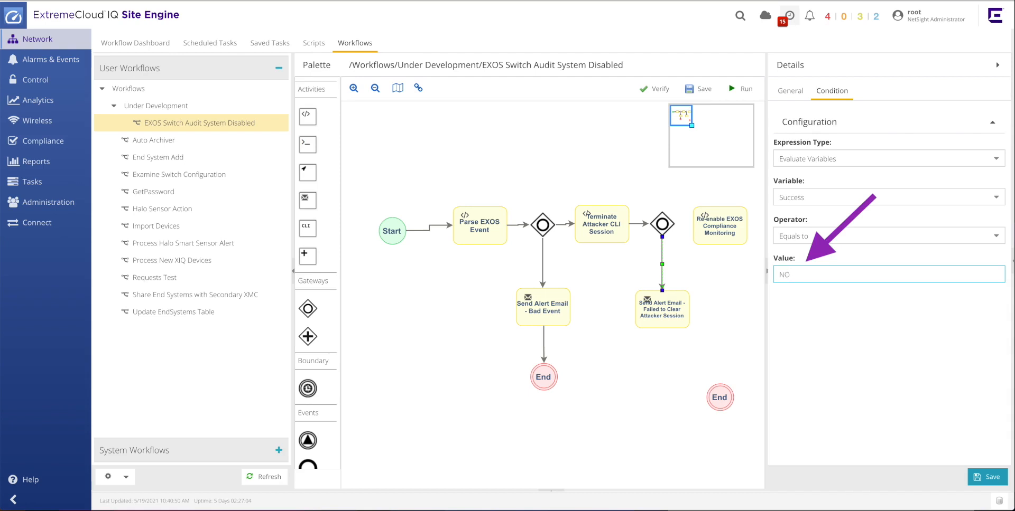
click(809, 302)
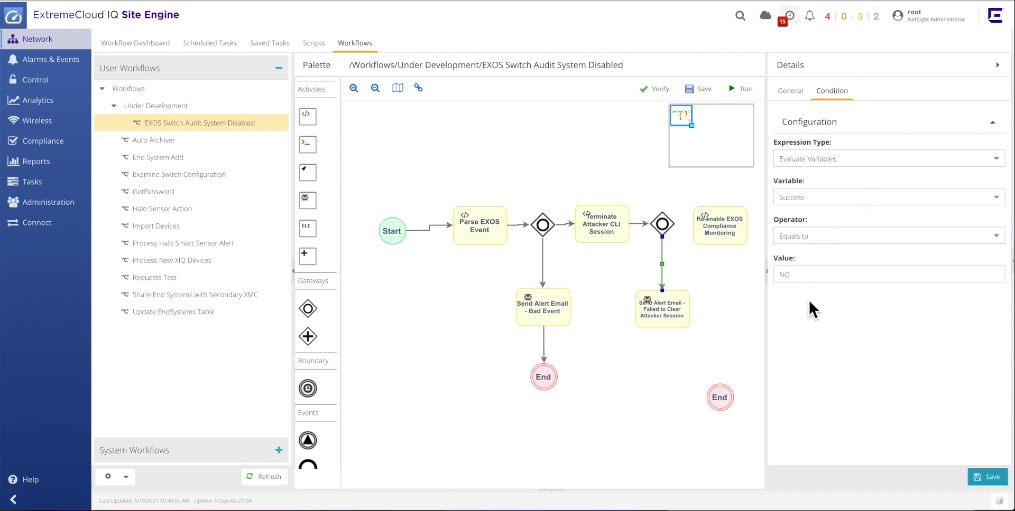
Set the Failed to Clear mail activity's email list to Security and subject to EXOS Command Compliance Disabled.
click(679, 316)
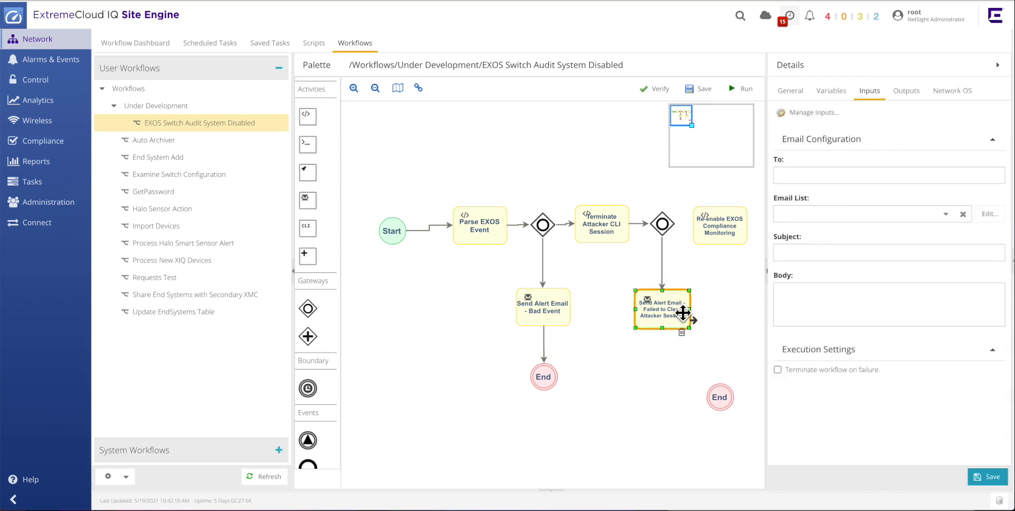
click(955, 215)
click(842, 254)
click(800, 256)
text(EXOS Command Compliance Disabled)
Set the Failed to Clear mail activity's body to ${Email_Message}.
click(784, 297)
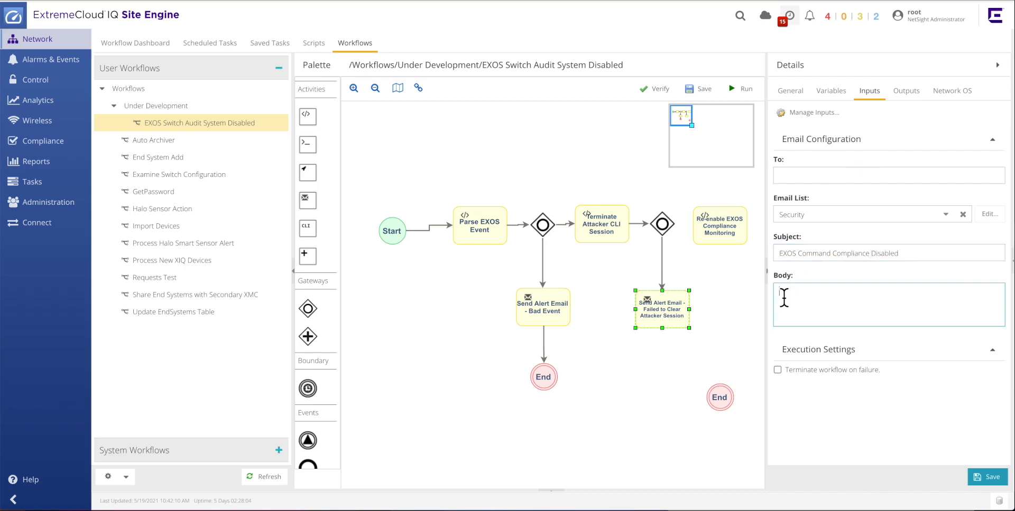
text(${Email_Message})
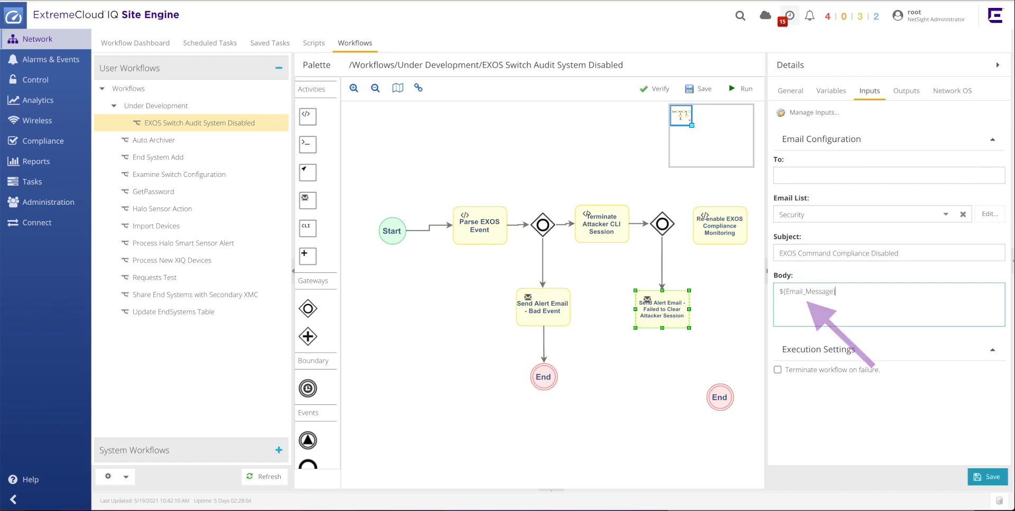
click(731, 356)
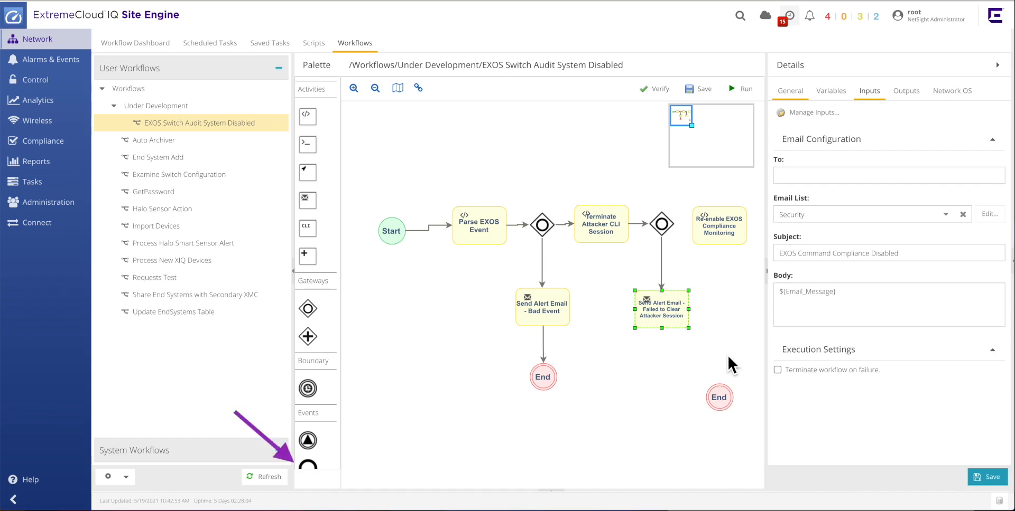
Add an End event below the Failed to Clear mail activity and connect the mail activity to it.
drag(312, 467, 653, 366)
mouse_move(680, 320)
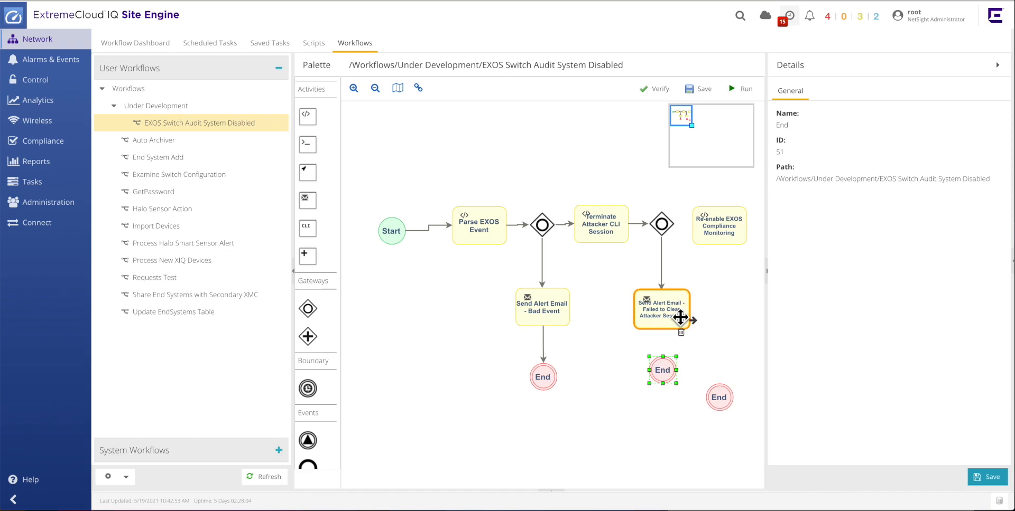
drag(693, 324, 671, 376)
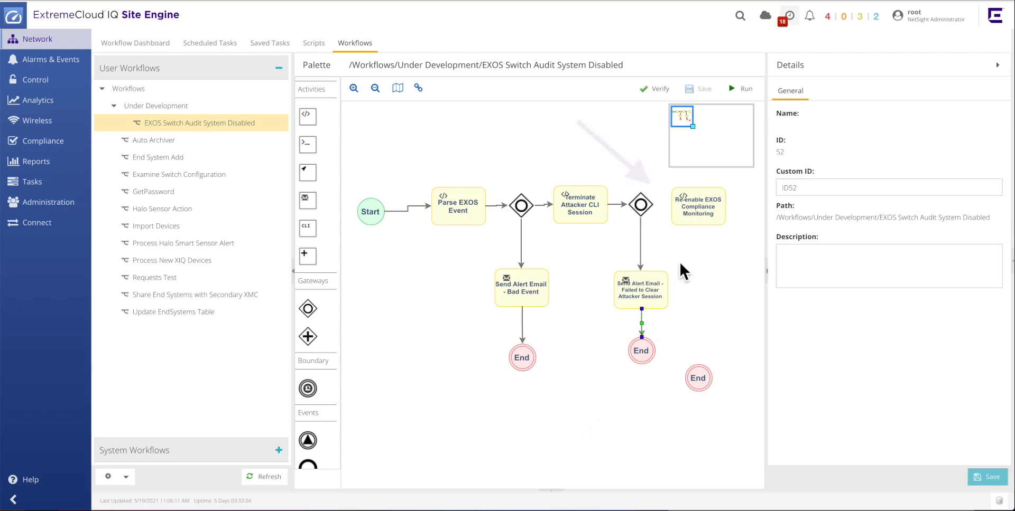
Connect the new gateway to Re-enable EXOS Compliance Monitoring with condition variable Success equals YES.
drag(651, 209, 687, 219)
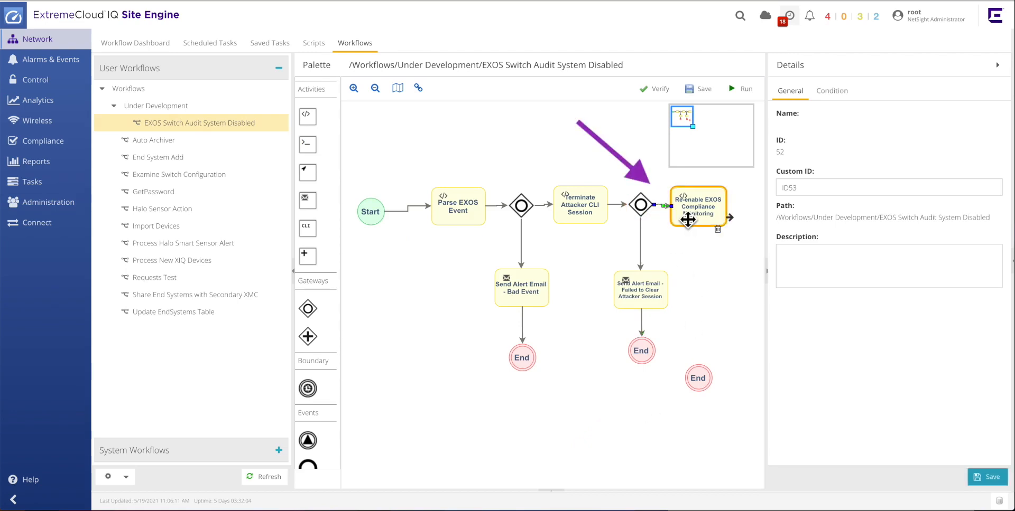
click(840, 93)
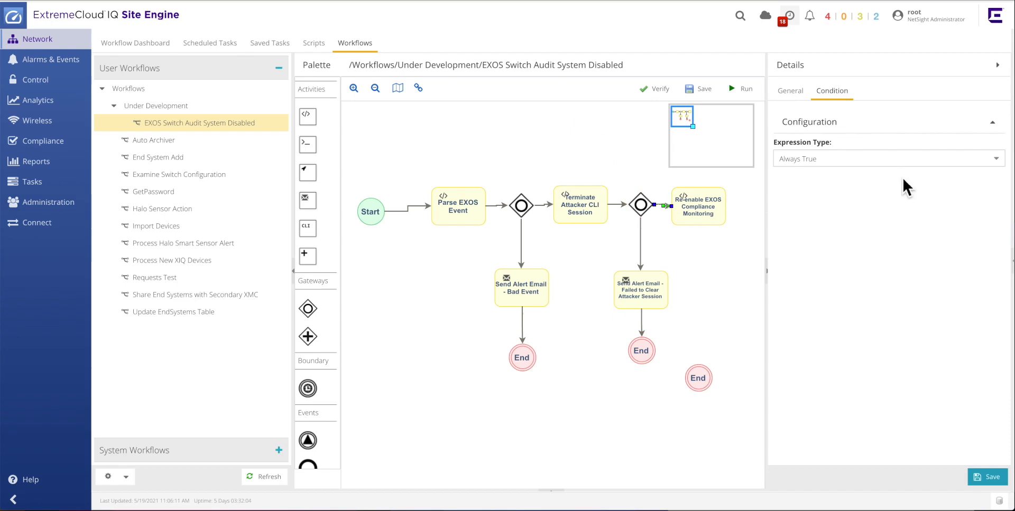
click(995, 159)
click(889, 212)
click(989, 200)
click(808, 254)
click(790, 275)
text(YES)
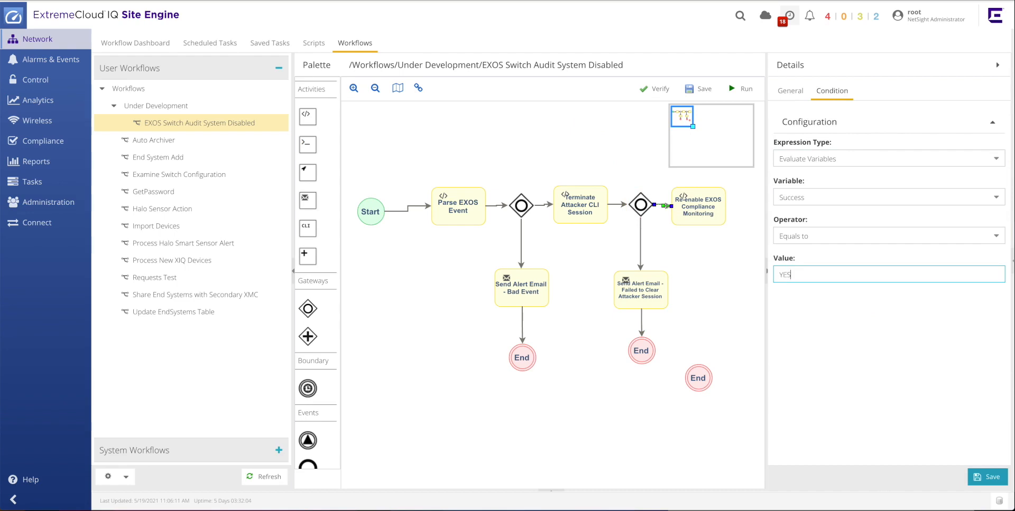
click(784, 320)
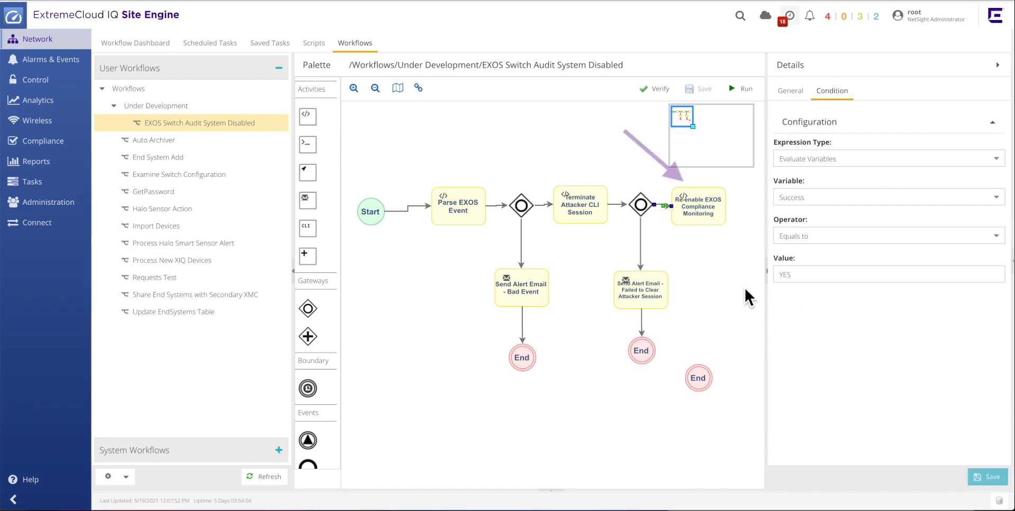
Open and review the Re-enable EXOS Compliance Monitoring activity's script, closing it without saving.
click(704, 222)
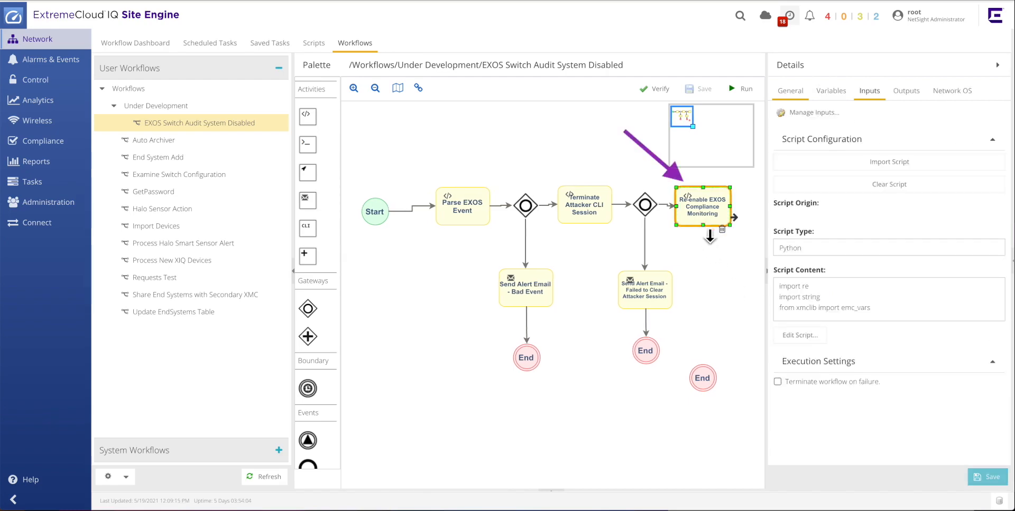
click(808, 337)
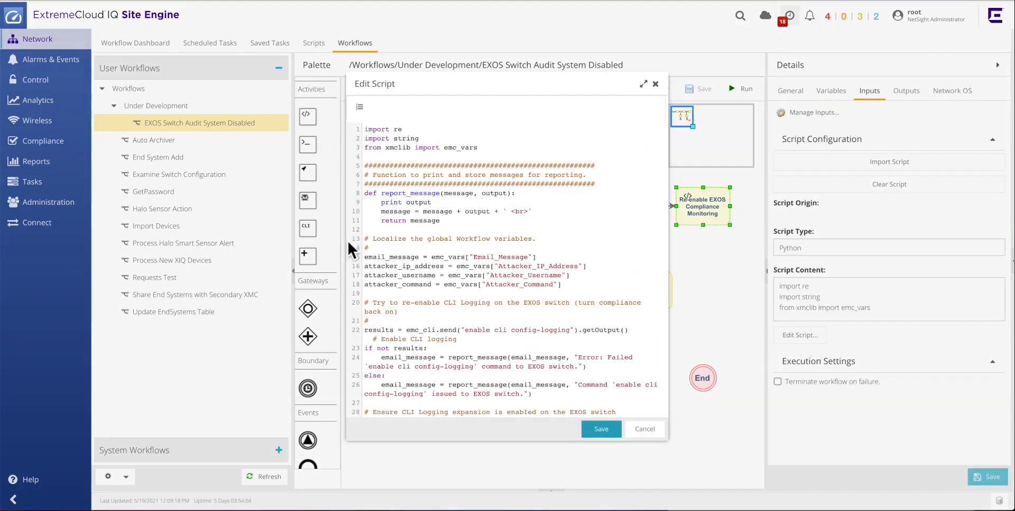
drag(295, 243, 292, 244)
drag(668, 260, 871, 280)
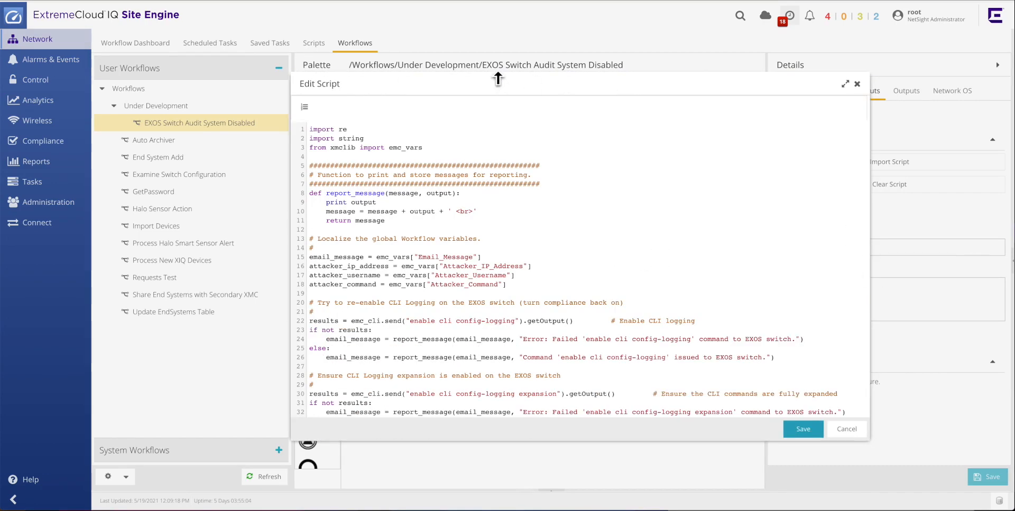
drag(496, 73, 500, 6)
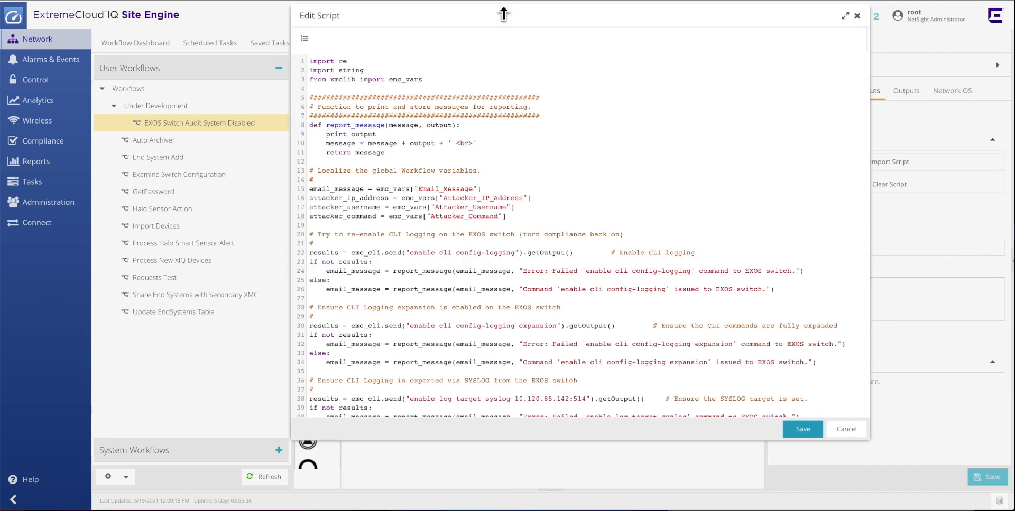
drag(503, 446, 489, 505)
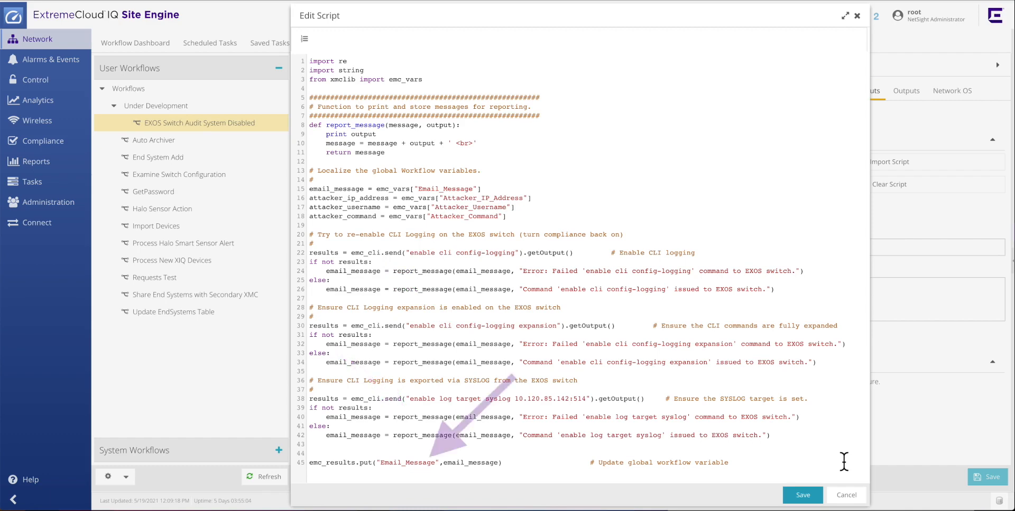
click(846, 499)
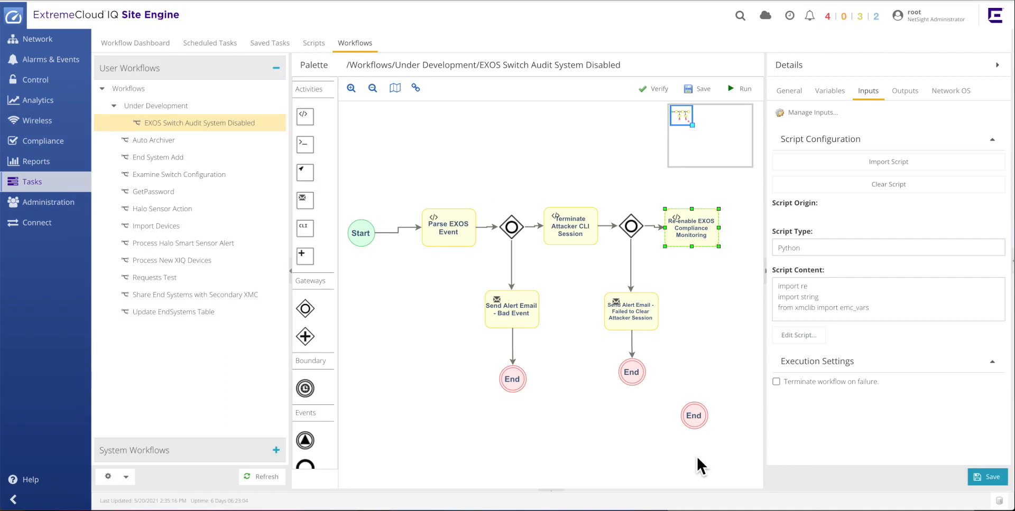
Add a Mail activity below Re-enable EXOS Compliance Monitoring and move the spare End event beneath it.
drag(309, 201, 714, 311)
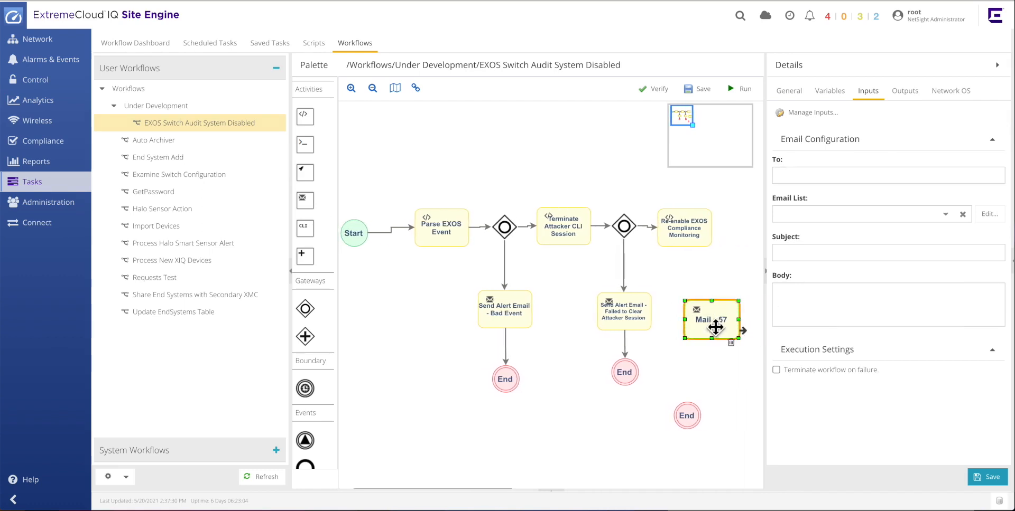
drag(698, 238, 715, 242)
drag(693, 416, 717, 378)
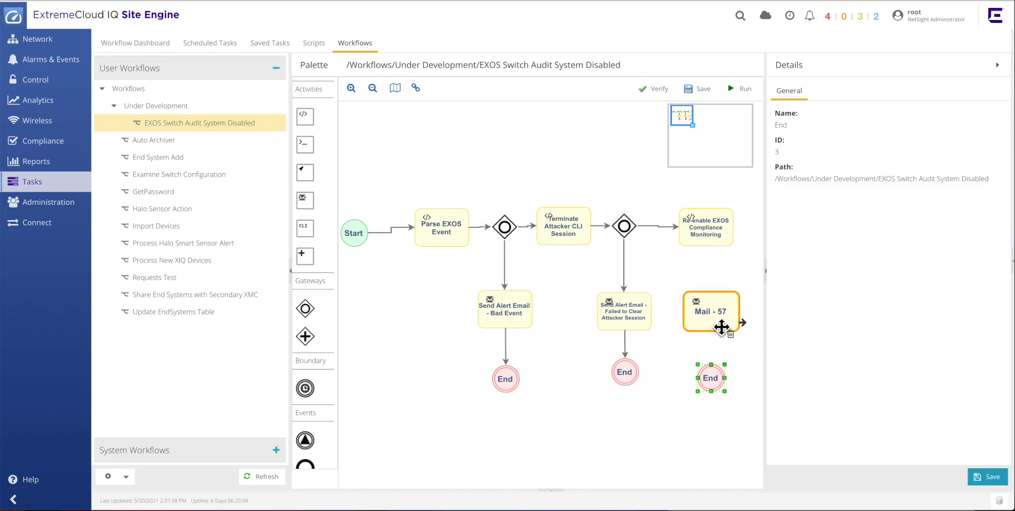
Rename the new mail activity to Send Email Alert - EXOS Compliance System Attacked and Restored by pasting the name.
double_click(709, 316)
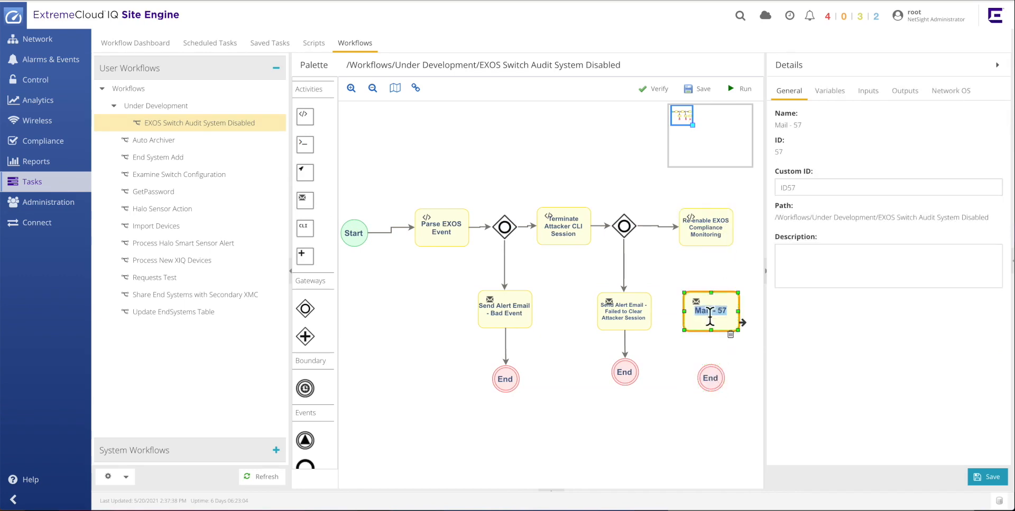
text(Send Email Alert - EXOS Compliance System Atttacked and Restored)
click(748, 324)
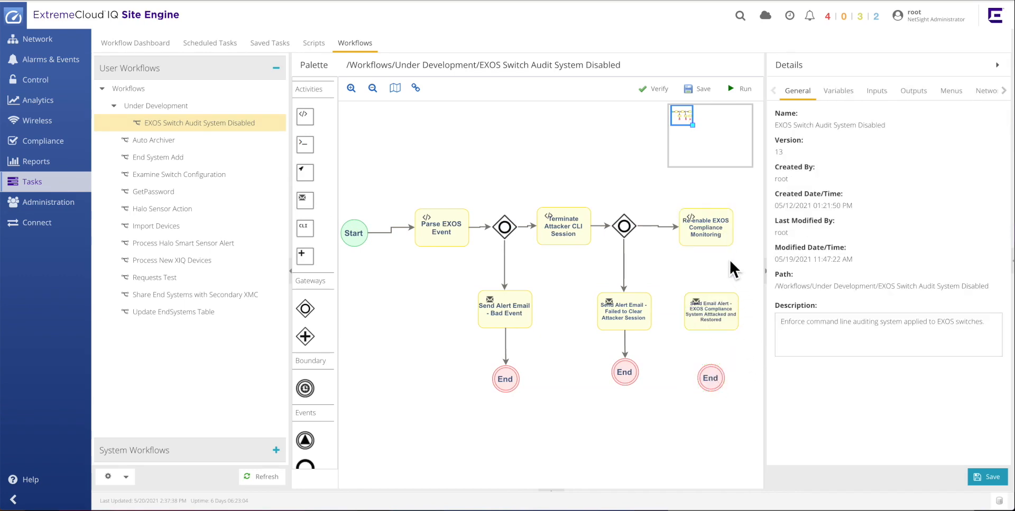
Connect Re-enable EXOS Compliance Monitoring to the new mail activity and the mail activity to the End event.
click(723, 238)
drag(738, 241, 723, 381)
click(726, 321)
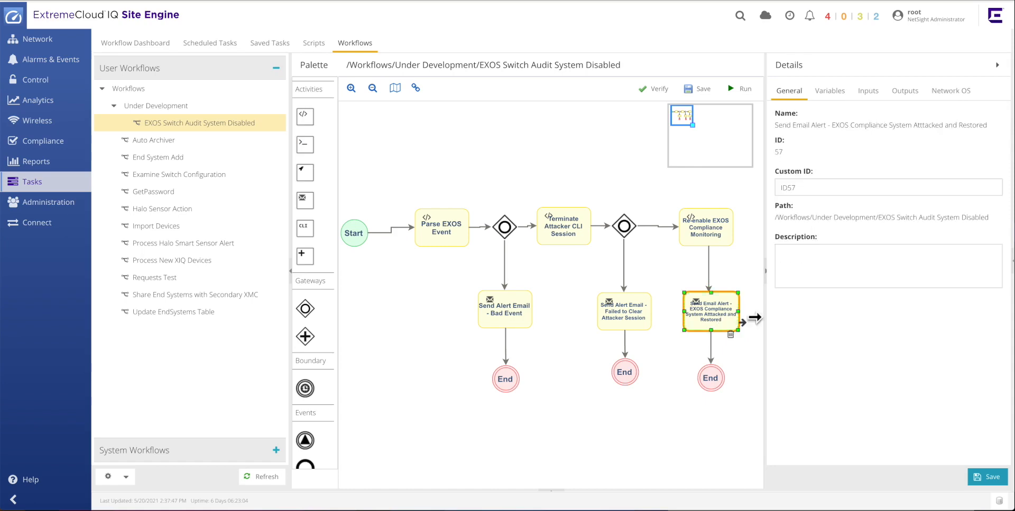
Set the new mail activity's email list to Security and its subject to EXOS Command Compliance Disabled.
click(867, 91)
click(950, 219)
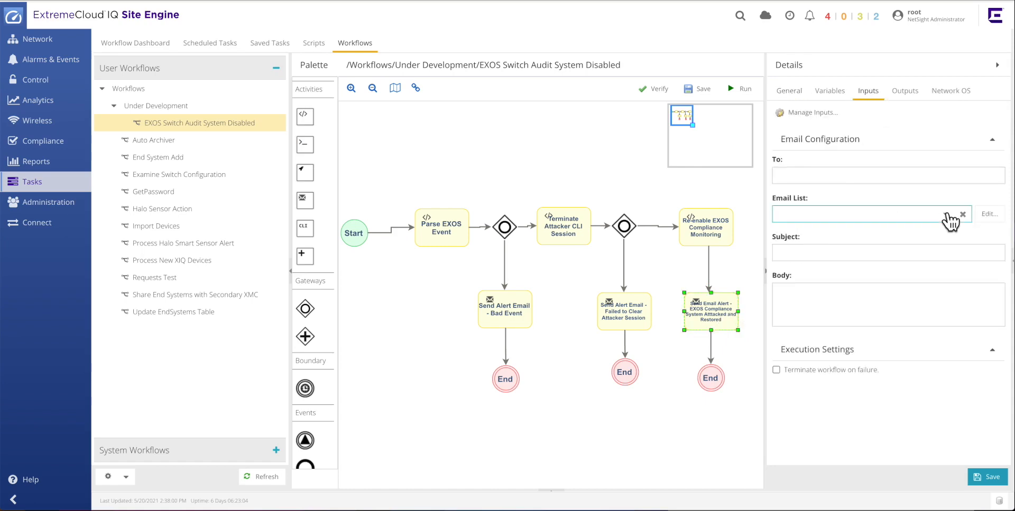
click(832, 251)
click(793, 255)
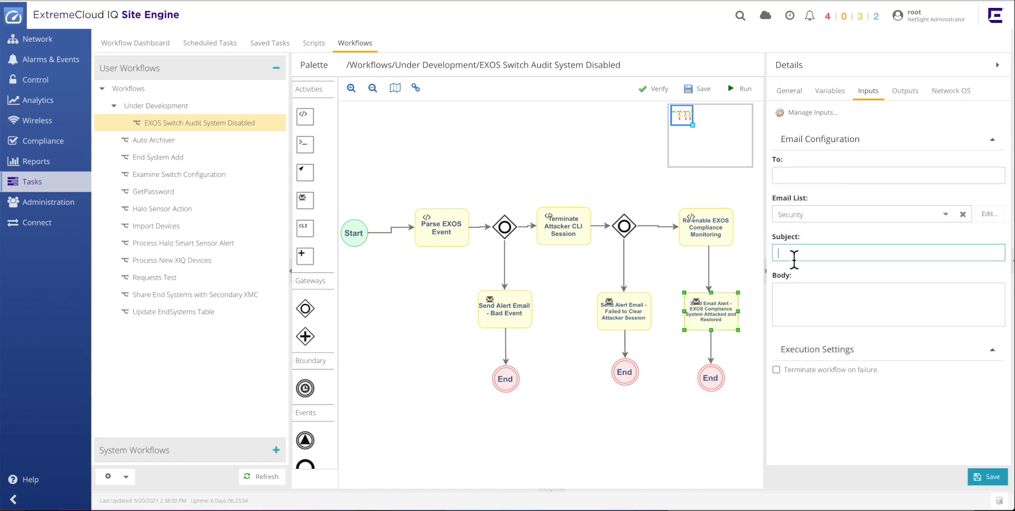
text(EXOS Command Compliance Disabled)
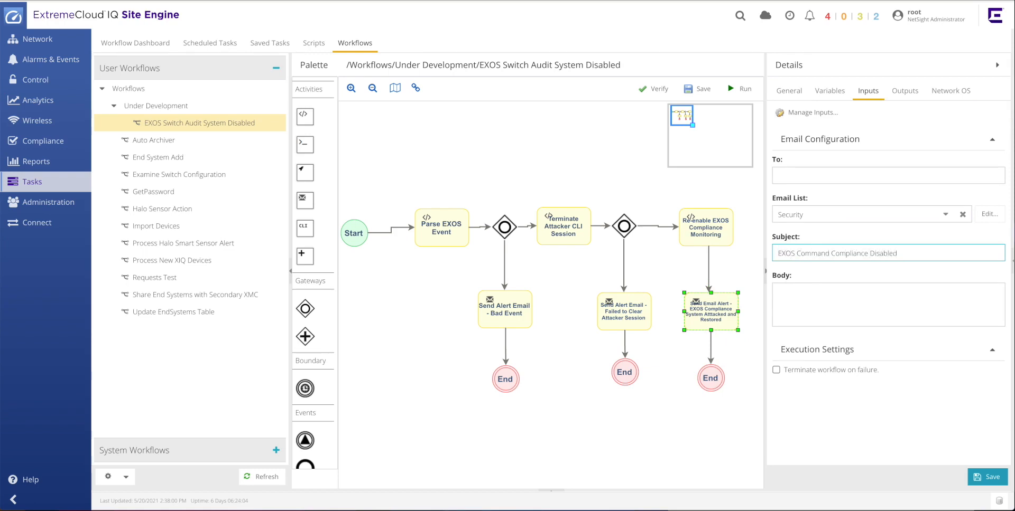
Set the new mail activity's body to ${Email_Message}.
click(786, 300)
text(${Email_Message)
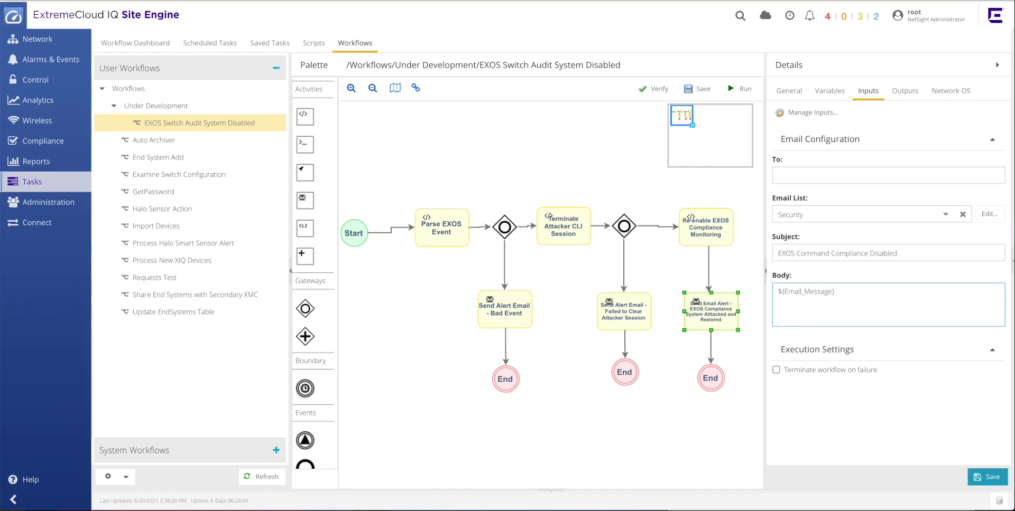
click(745, 390)
click(731, 323)
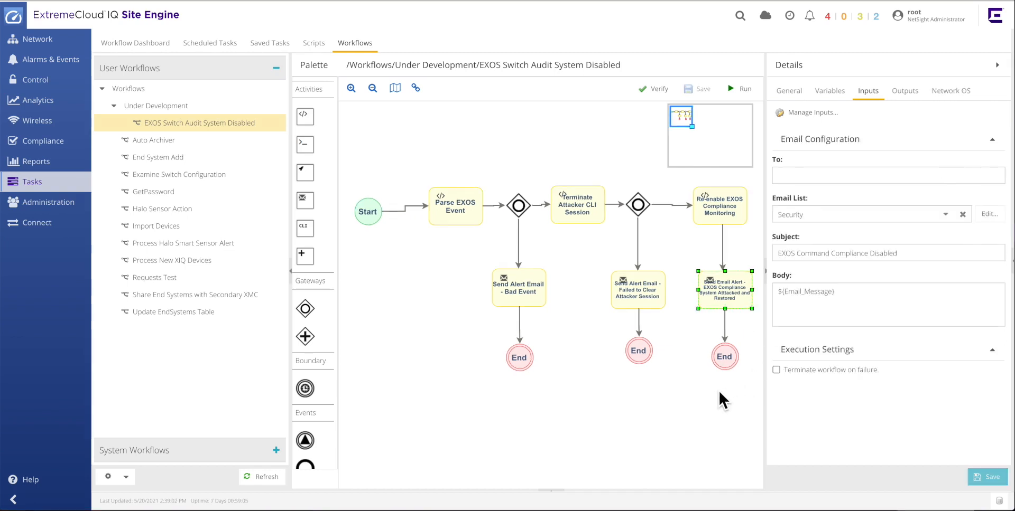
click(718, 393)
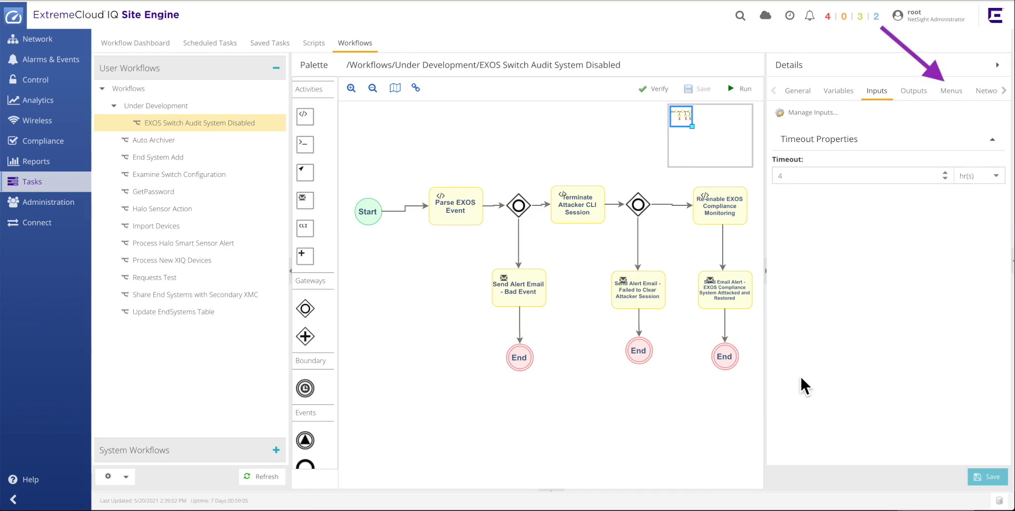
Set the workflow's menu category to Security and add it to the Alarm menu.
click(954, 98)
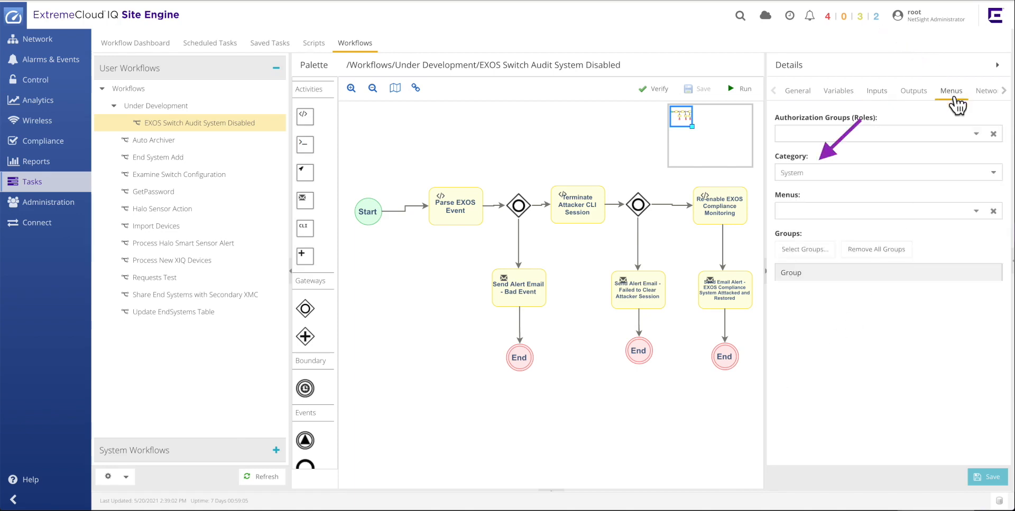
click(993, 174)
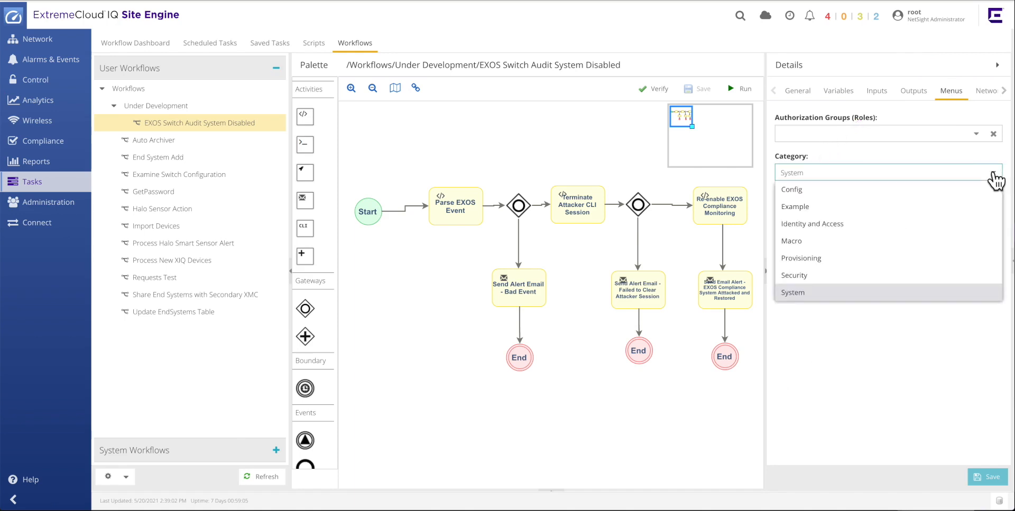
click(903, 276)
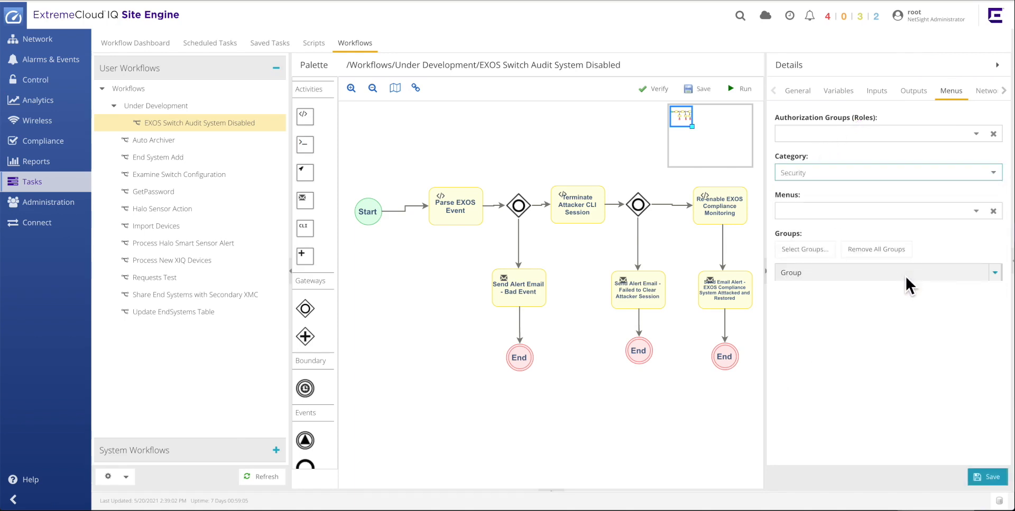
click(974, 213)
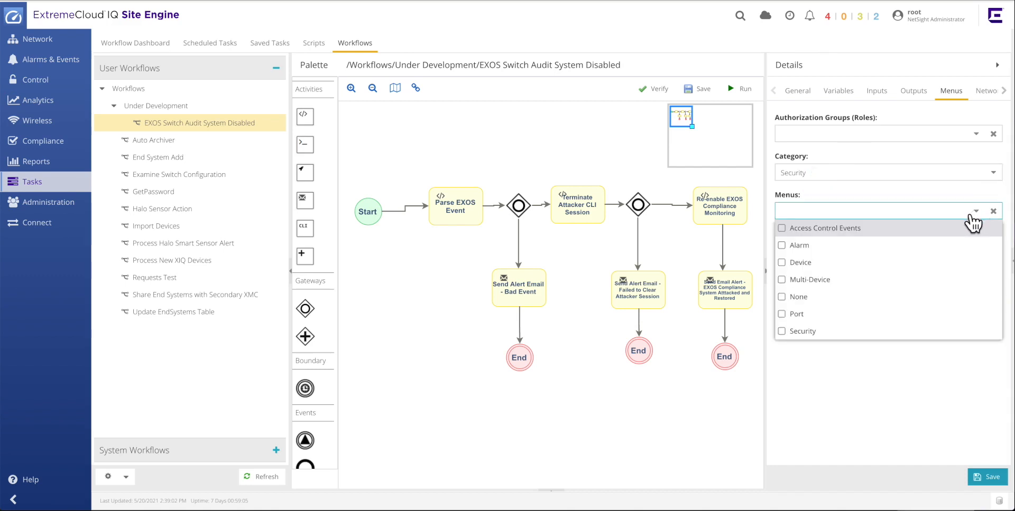
click(782, 246)
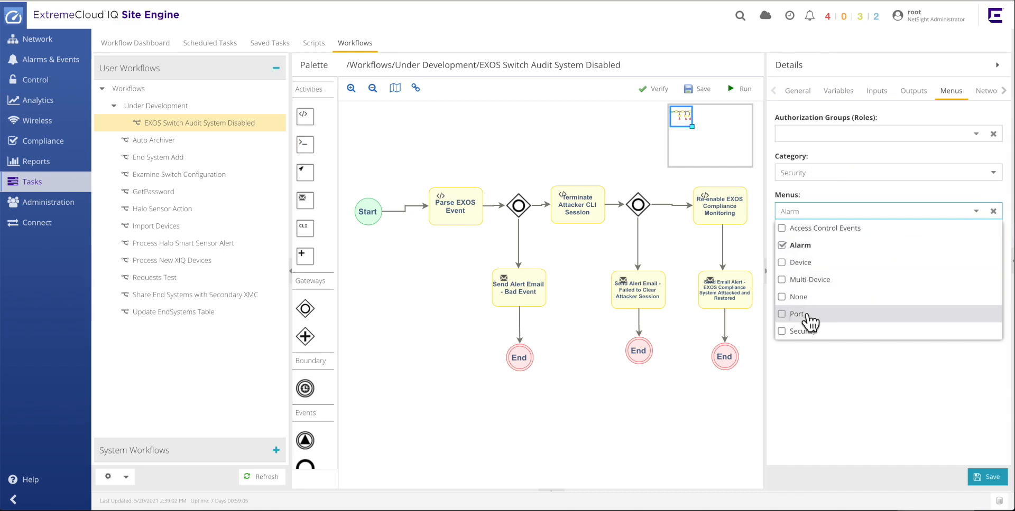
click(830, 370)
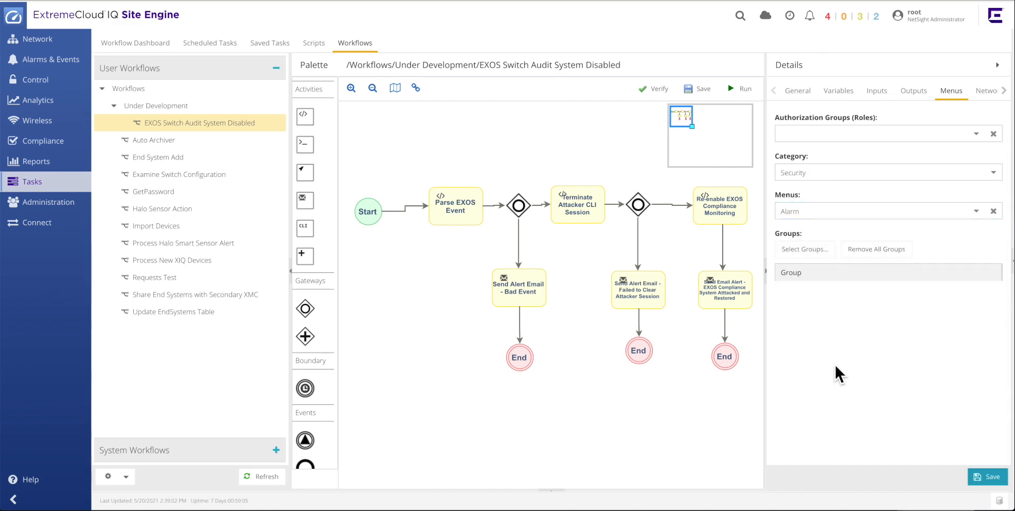
Add ExtremeXOS as the workflow's supported Network OS.
click(996, 96)
click(1003, 93)
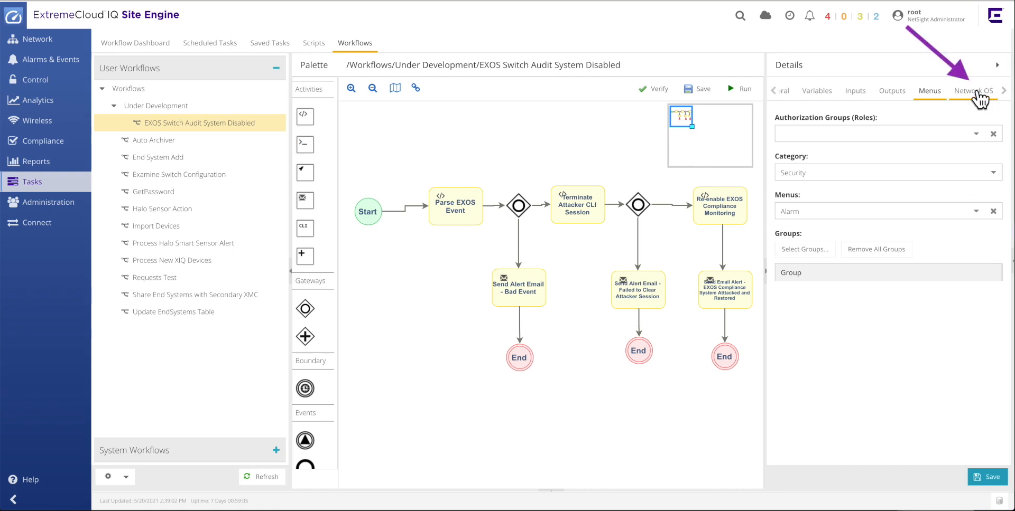
click(977, 93)
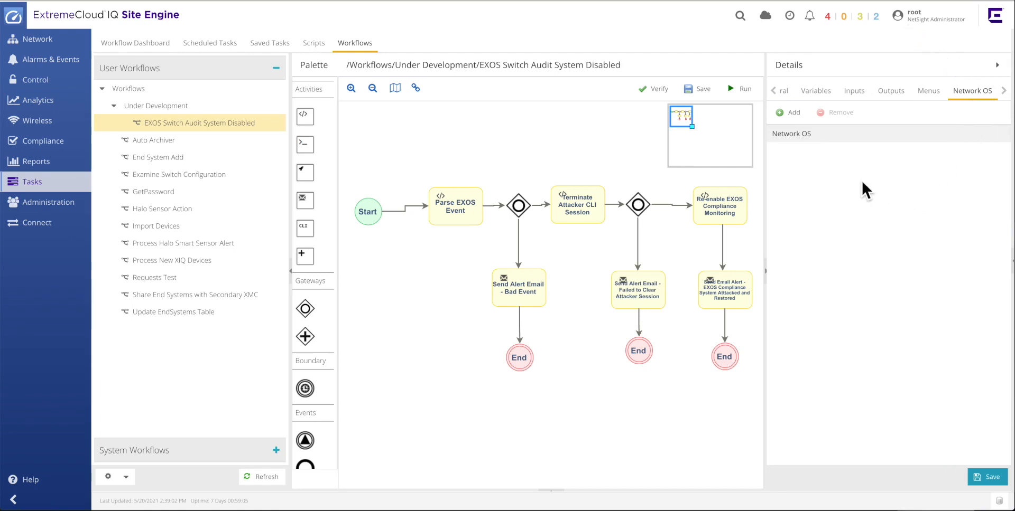
click(791, 113)
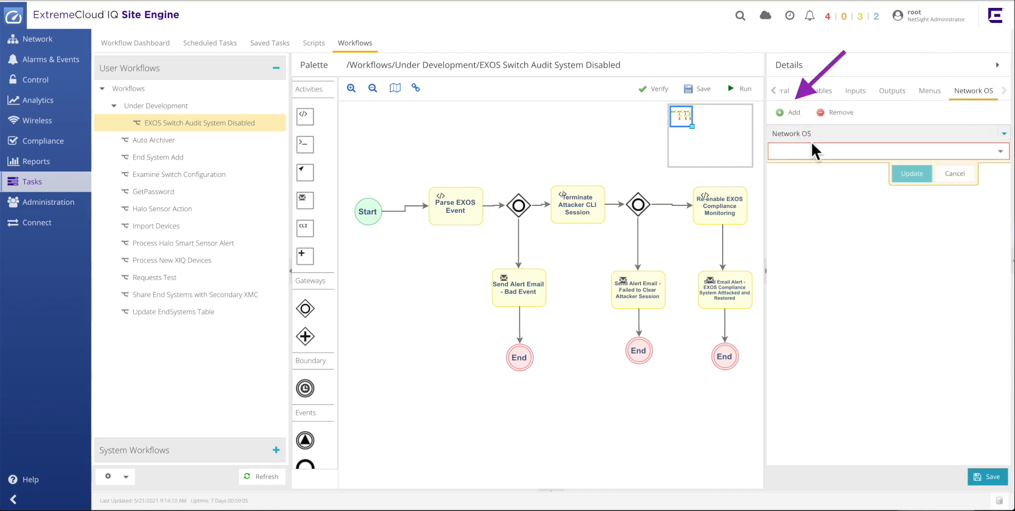
click(1000, 152)
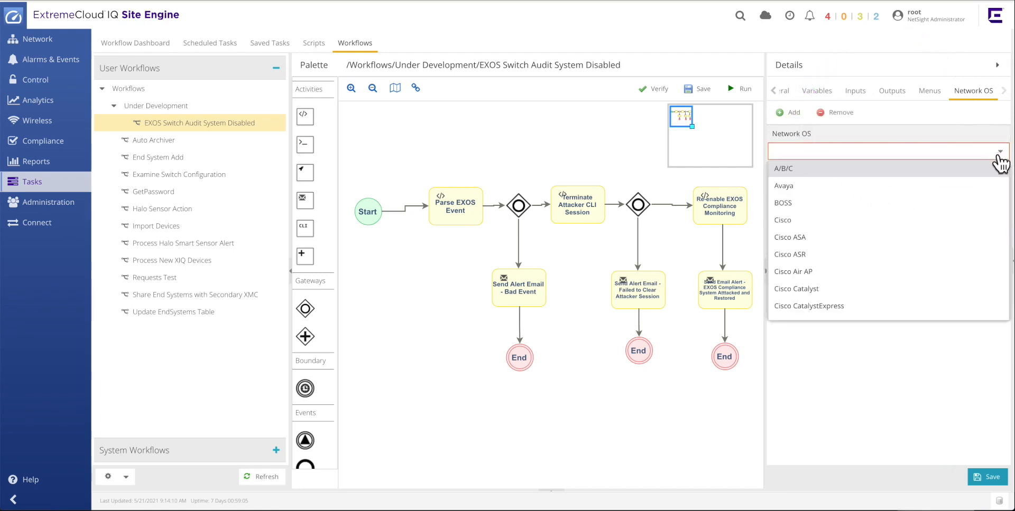
scroll(912, 249, down, 5)
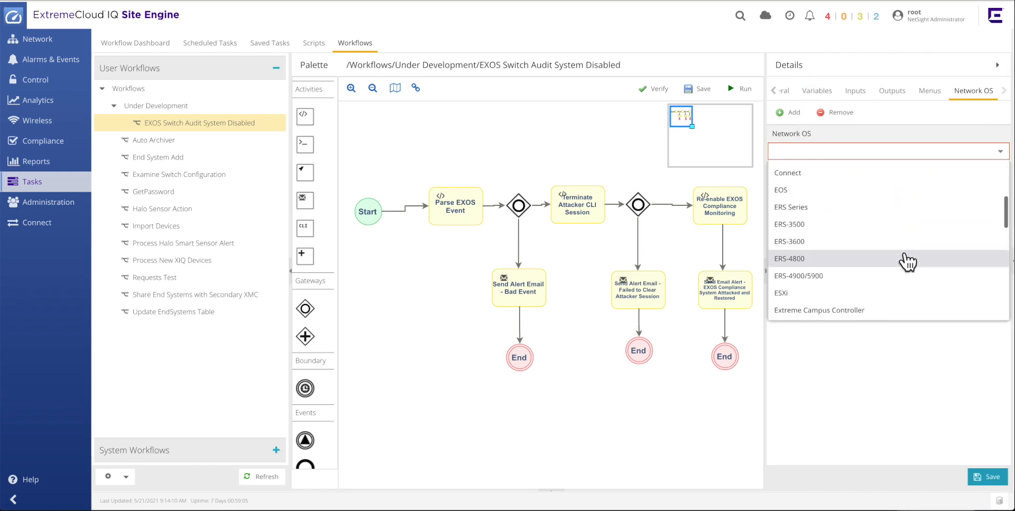
scroll(907, 261, down, 3)
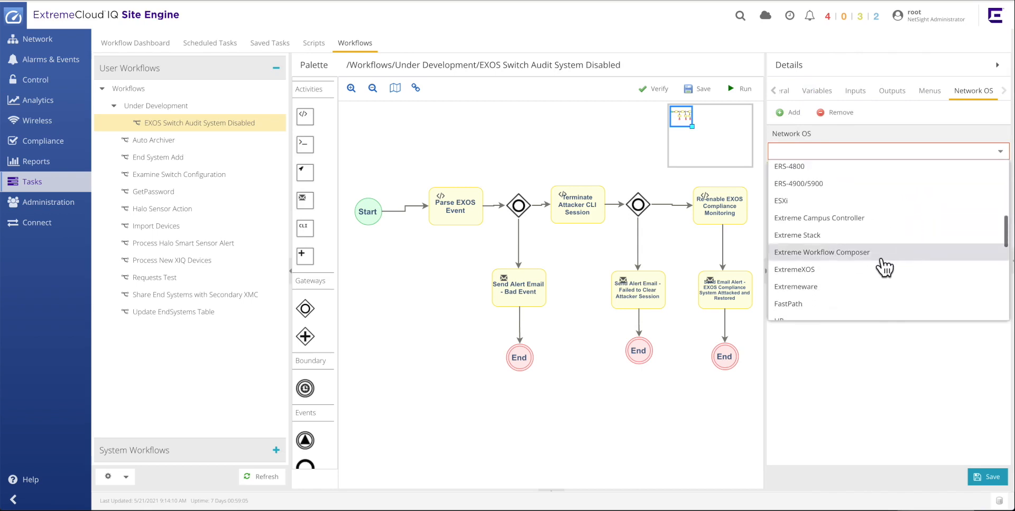
click(824, 270)
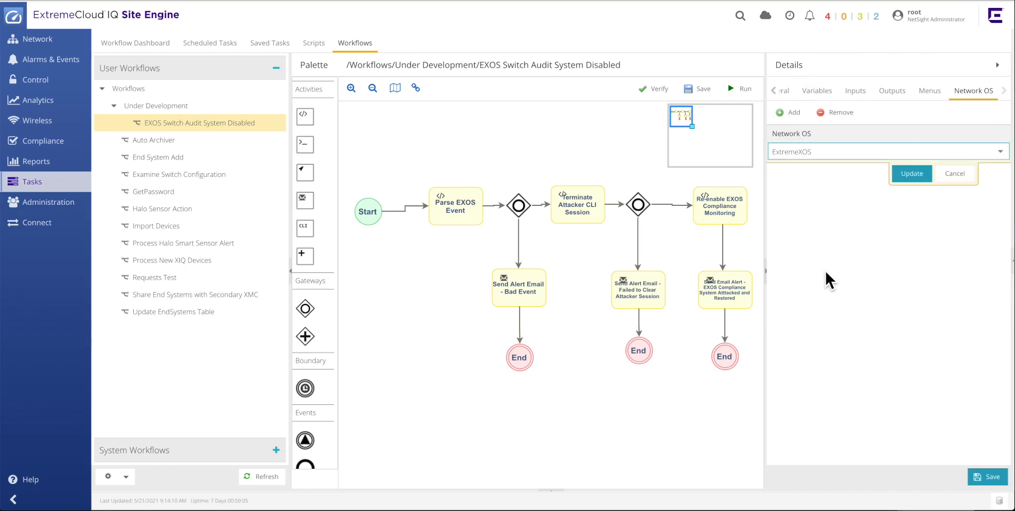
click(912, 175)
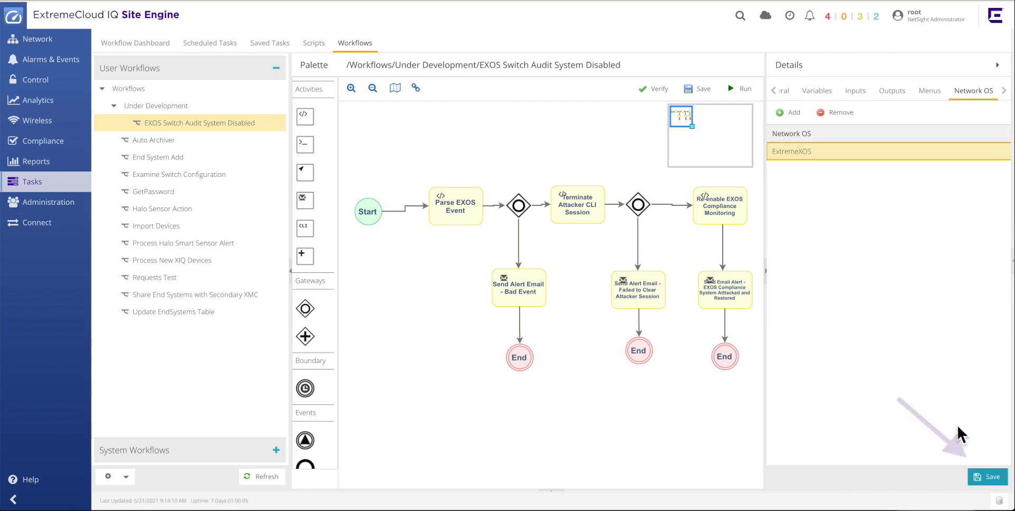
Save the workflow and verify it, dismissing both confirmations.
click(993, 479)
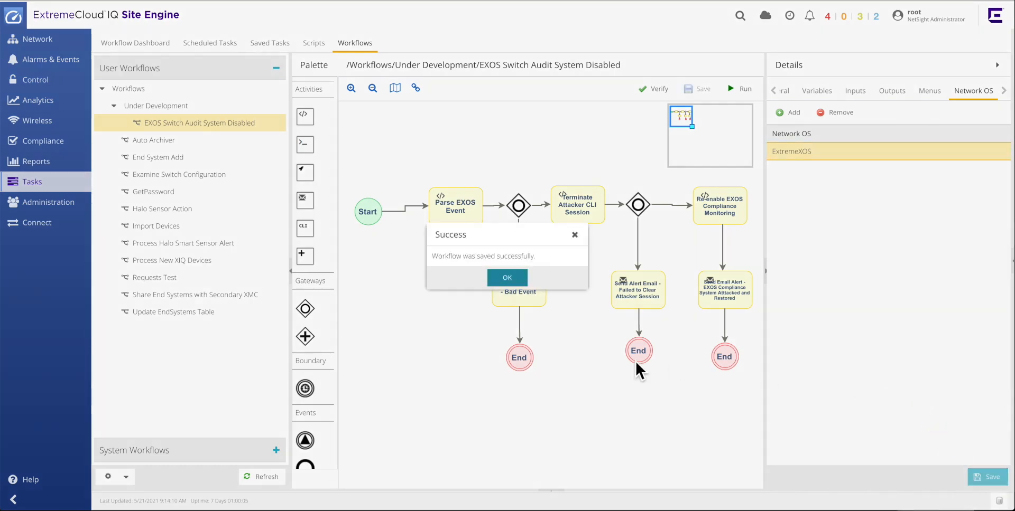
click(517, 280)
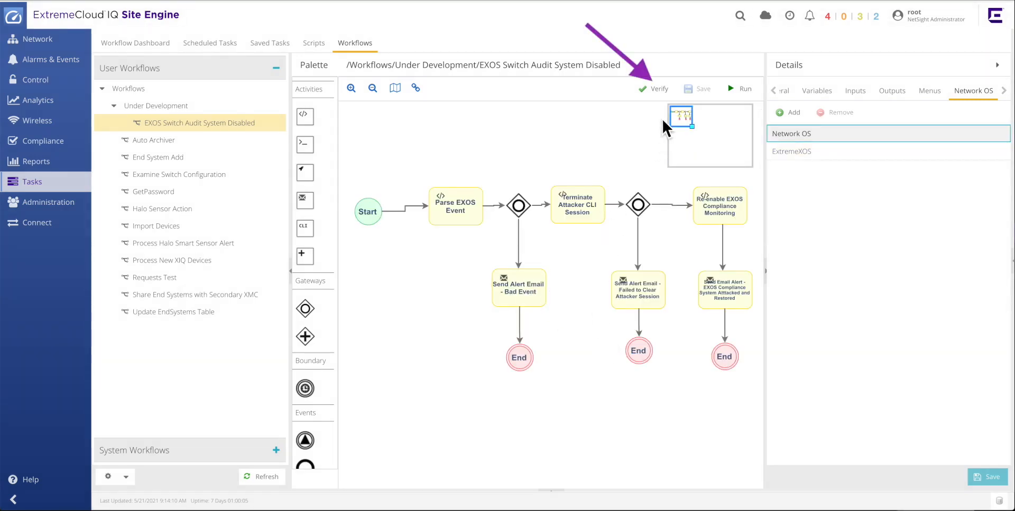
click(657, 93)
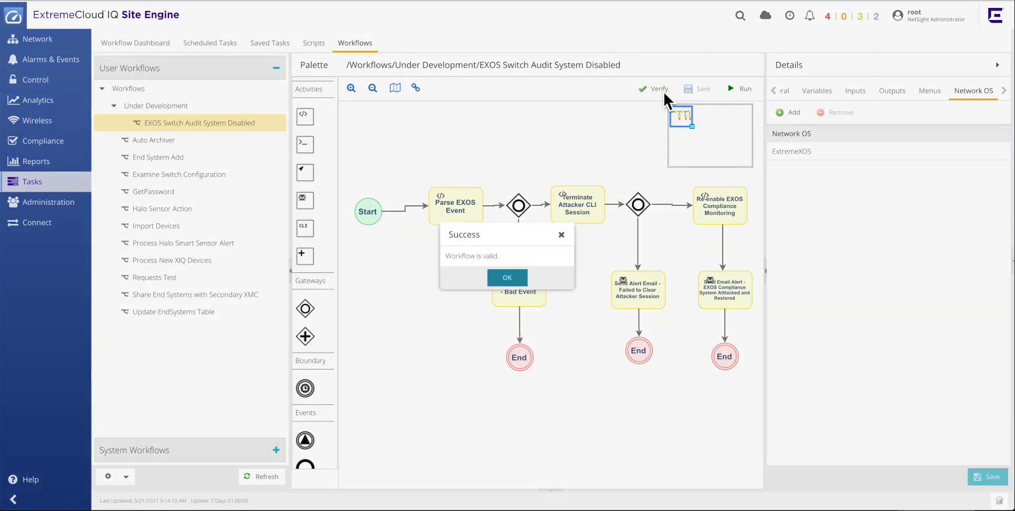
click(521, 283)
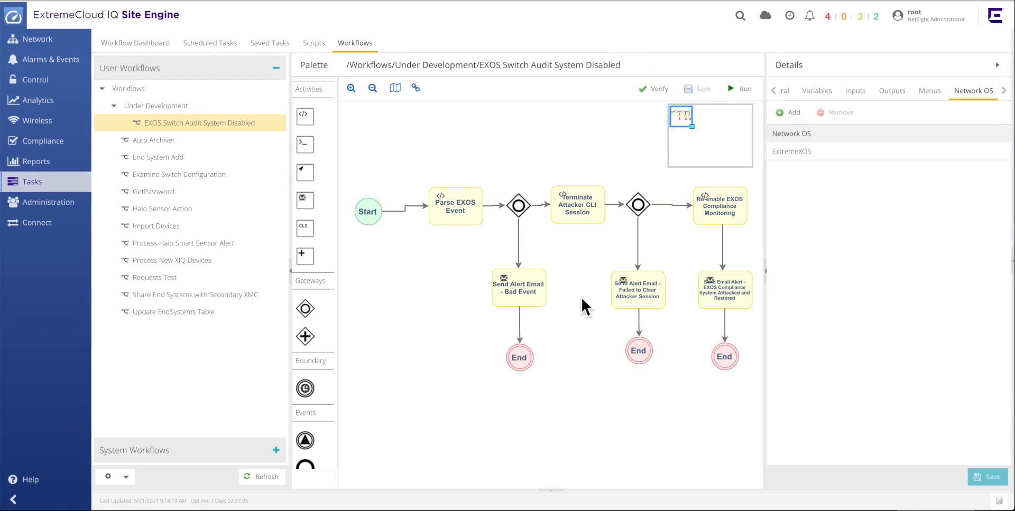
Find the EXOS Switch Audit System Disabled alarm definition in the alarm configuration list and open it for editing.
click(55, 63)
click(184, 47)
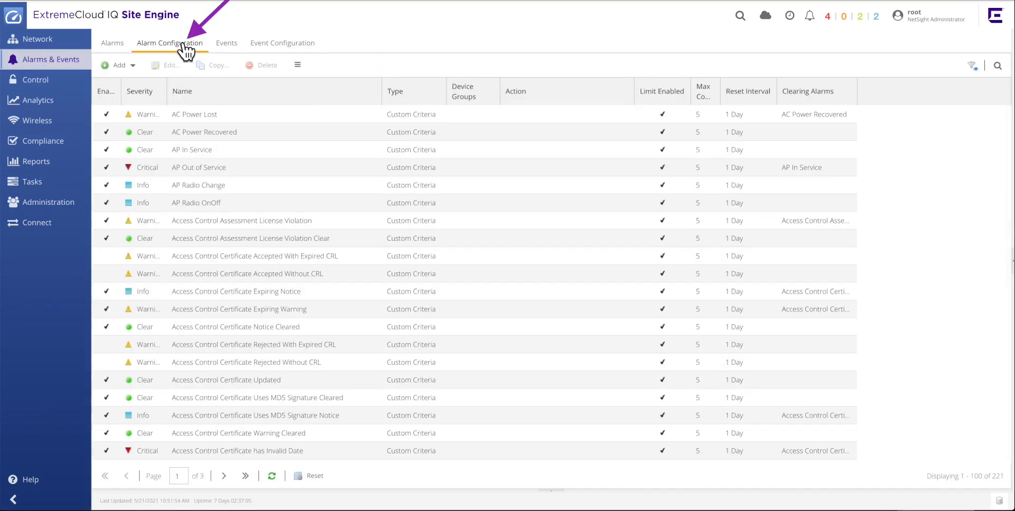
click(997, 66)
click(867, 71)
text(EXOS)
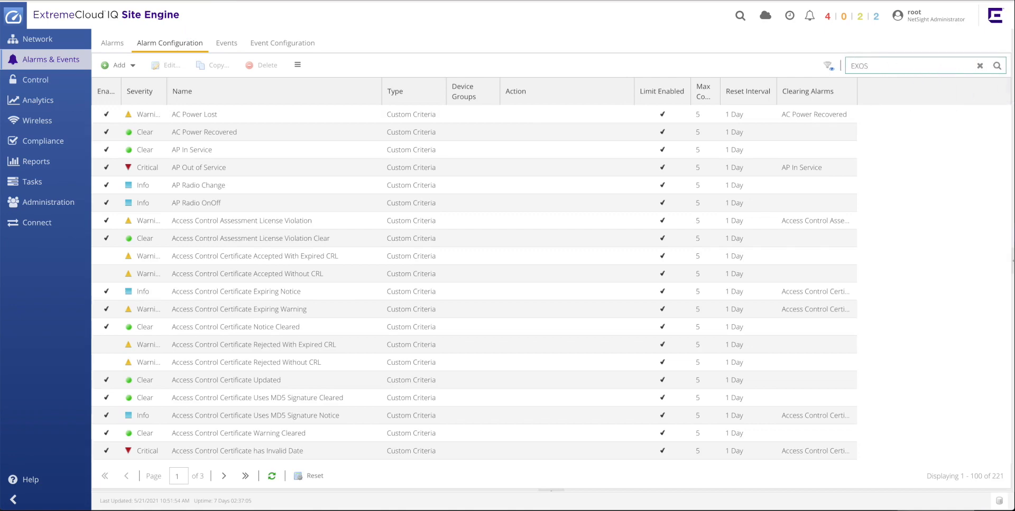
key(Return)
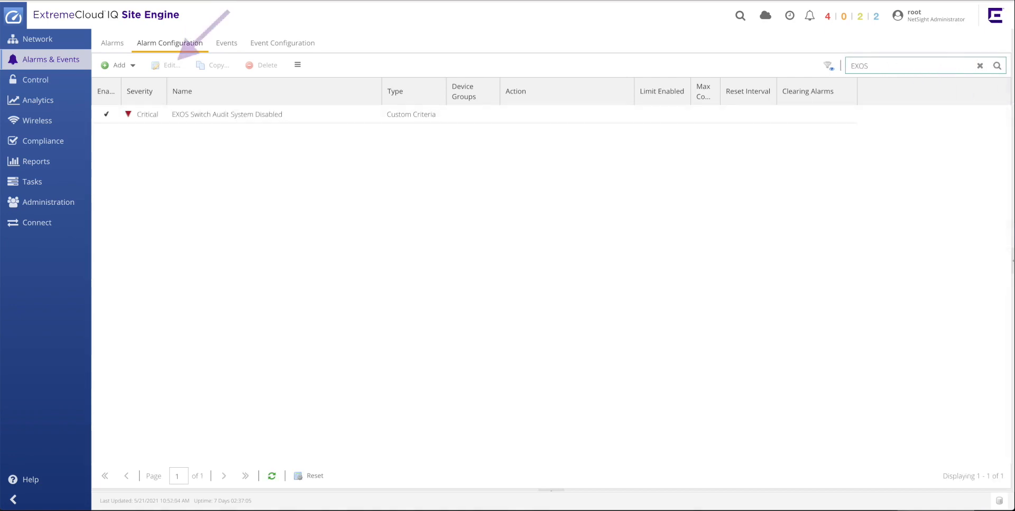
click(302, 125)
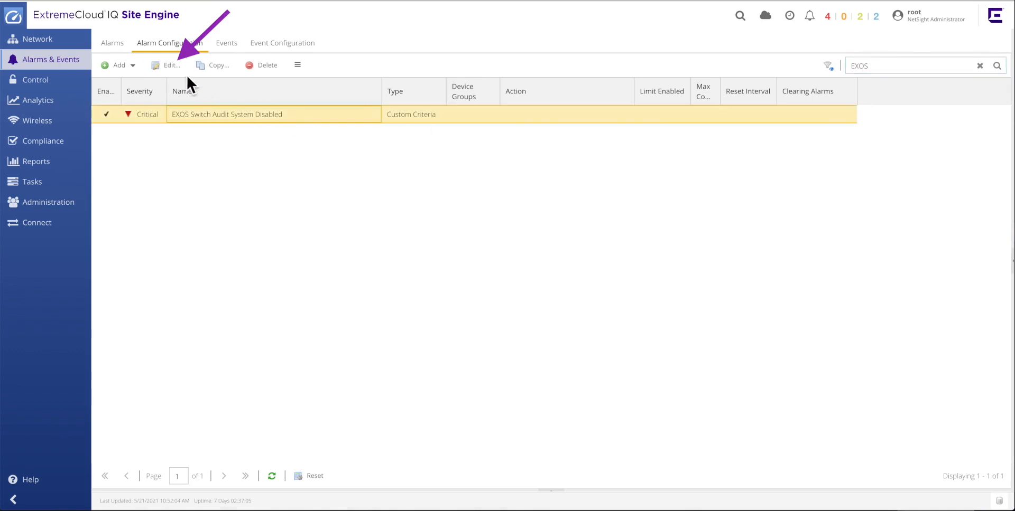
click(165, 65)
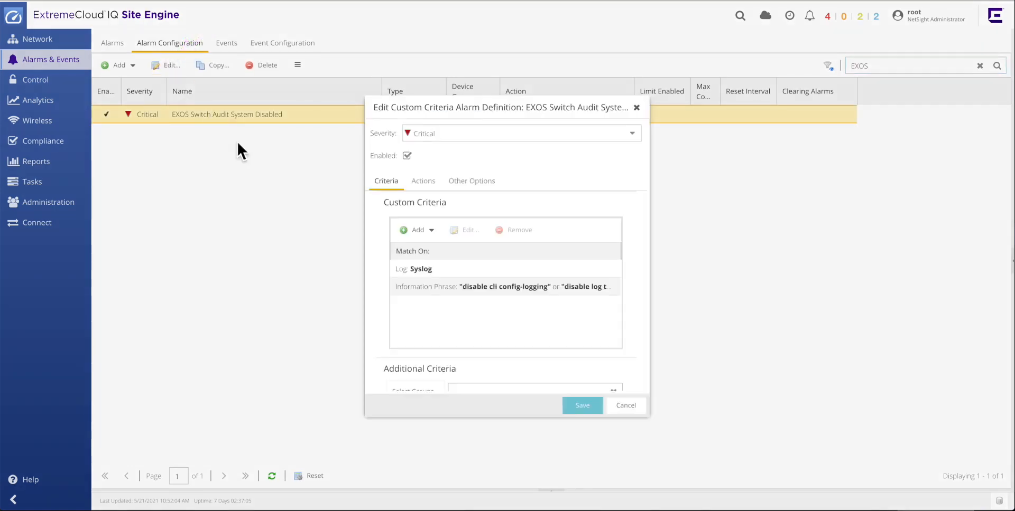
Add a task action running the EXOS Switch Audit System Disabled workflow from the Security tasks, and save the alarm definition.
click(425, 183)
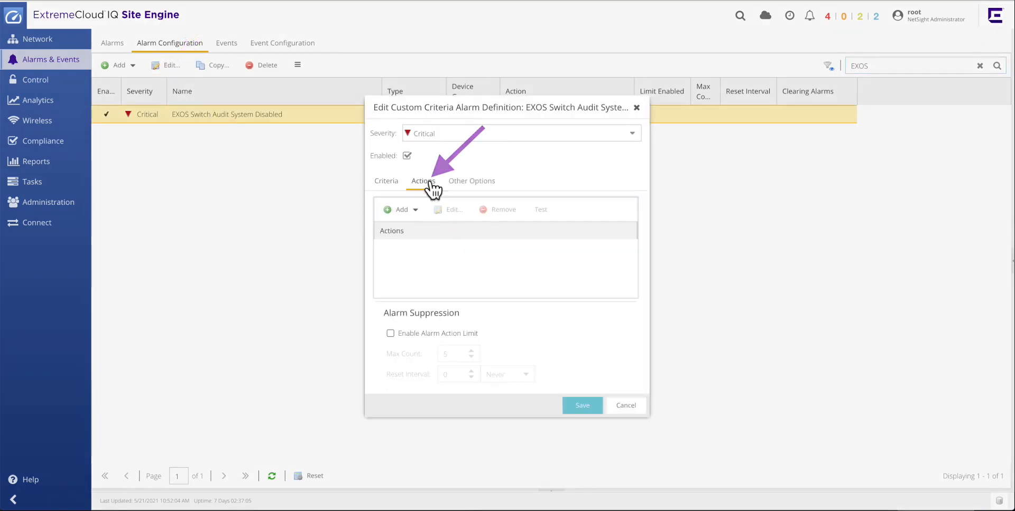
click(404, 210)
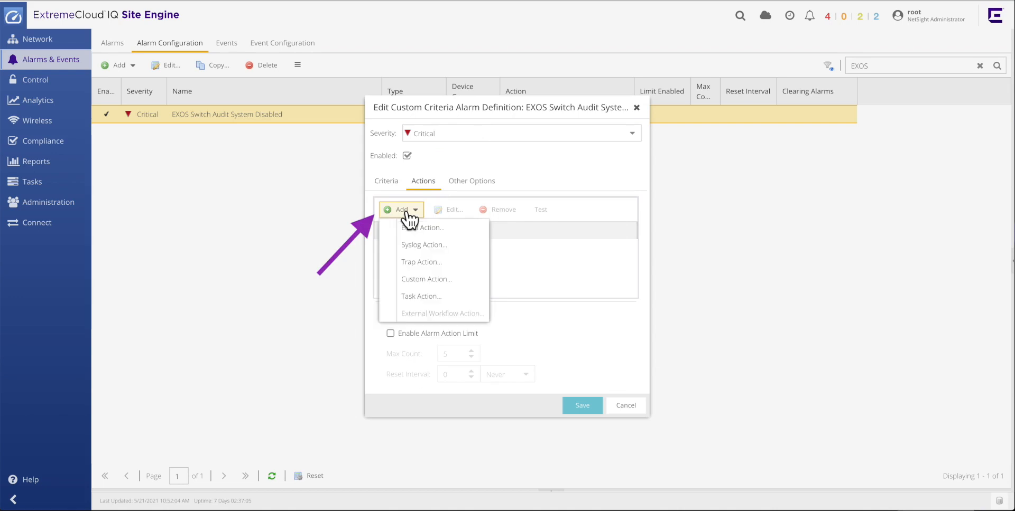
click(421, 297)
click(438, 271)
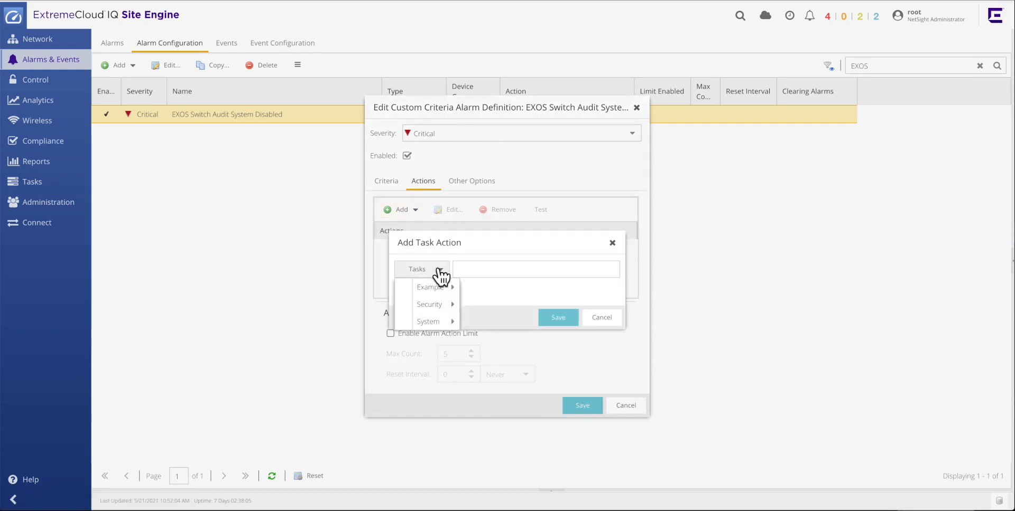
mouse_move(436, 307)
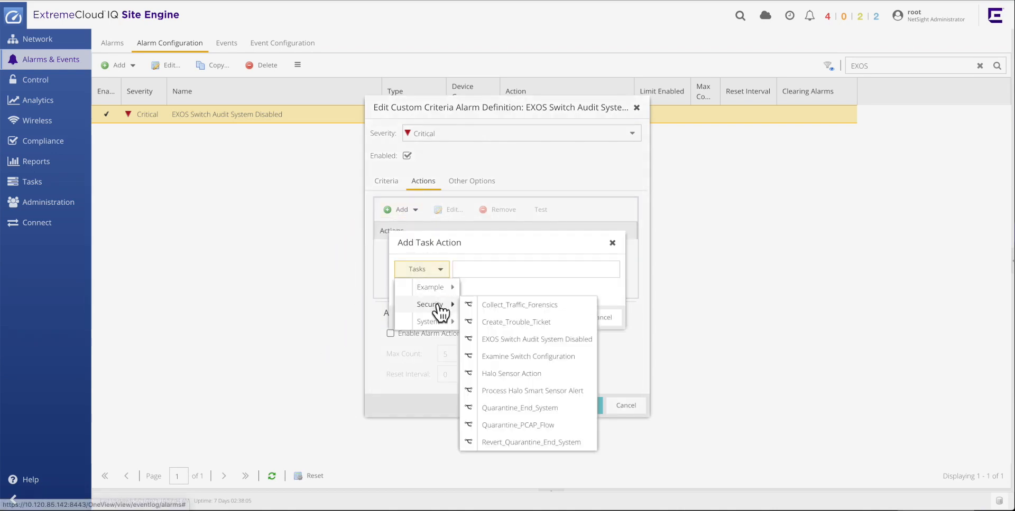
click(553, 341)
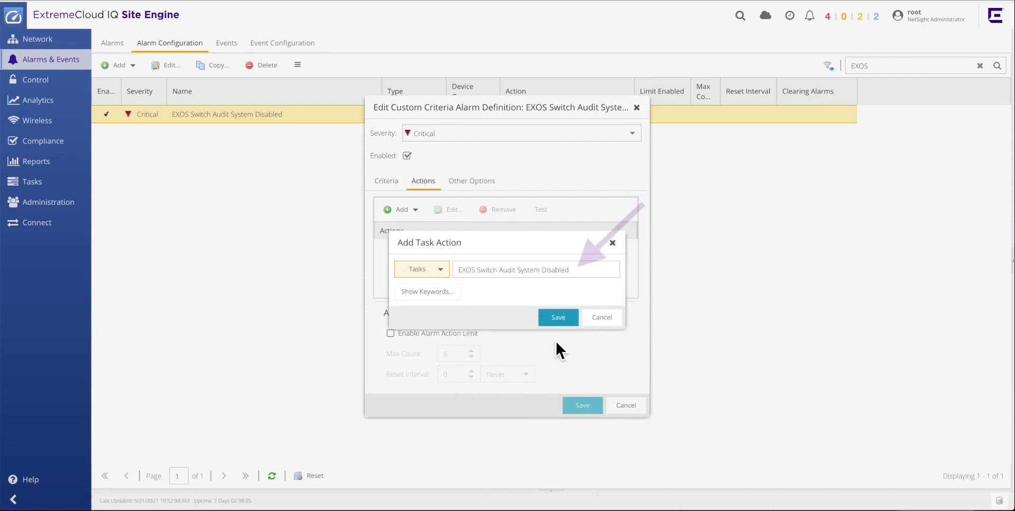
click(572, 320)
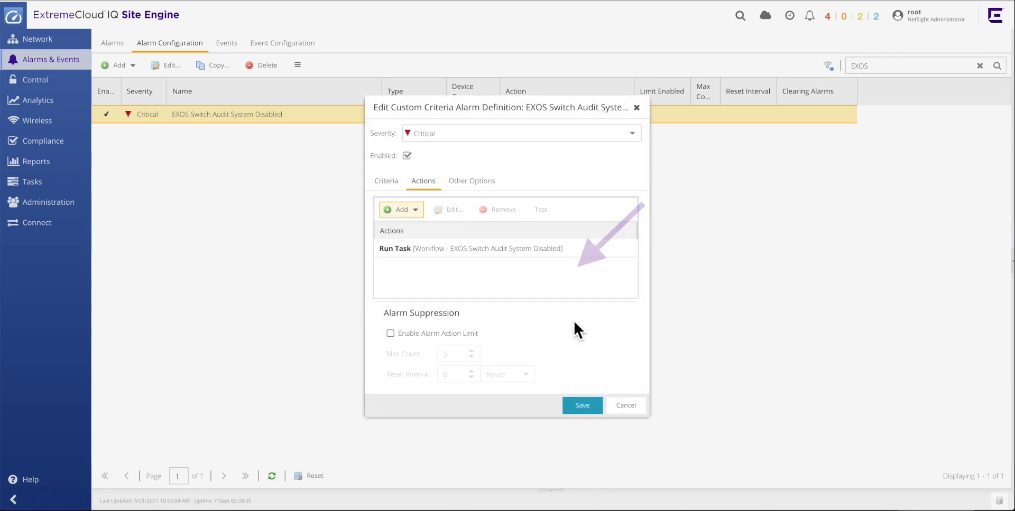
click(596, 409)
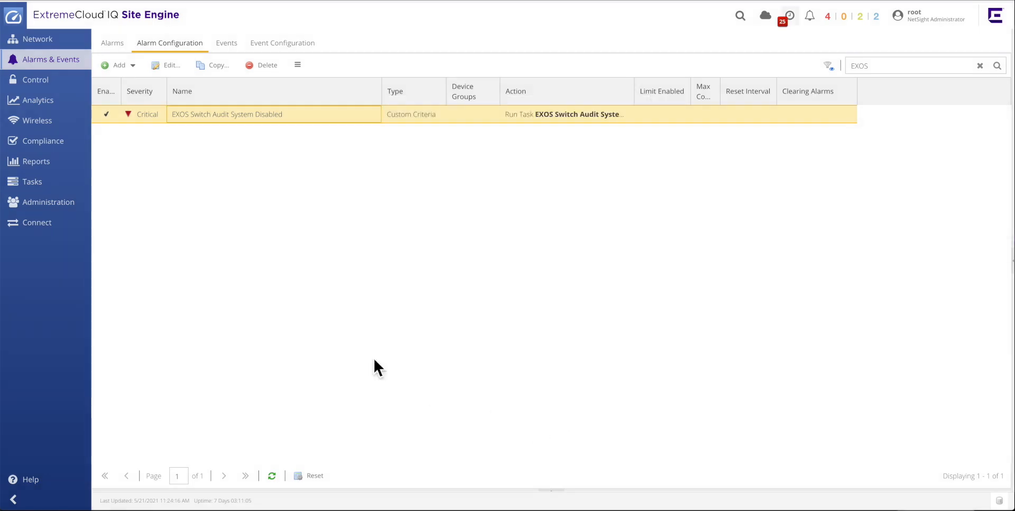
Open a terminal session to the CORP-EXOS2 switch and run disable cli config-logging.
click(40, 39)
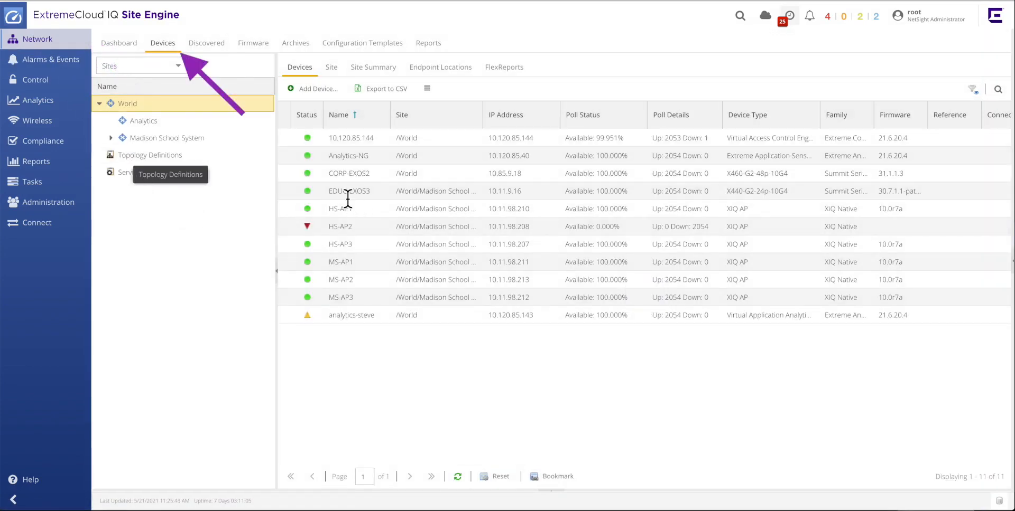
right_click(365, 176)
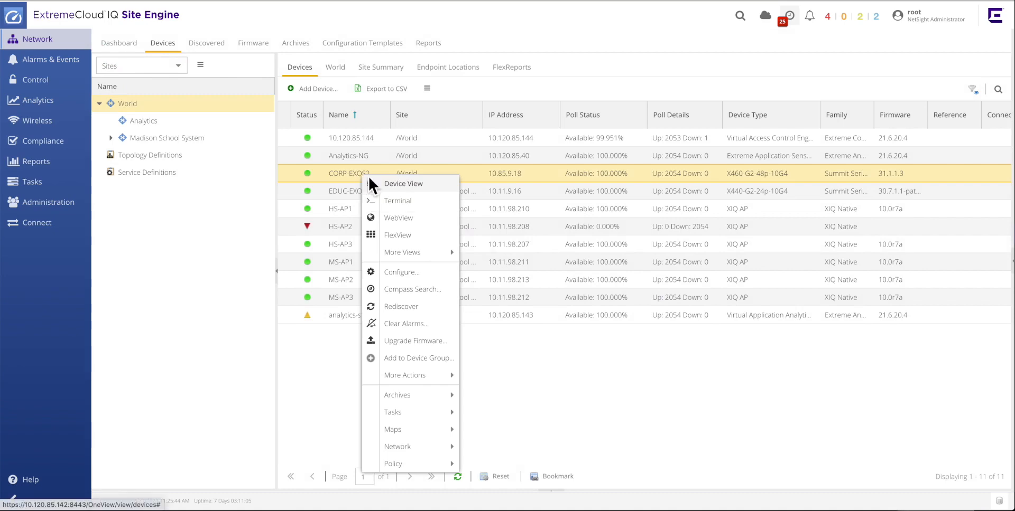
click(421, 211)
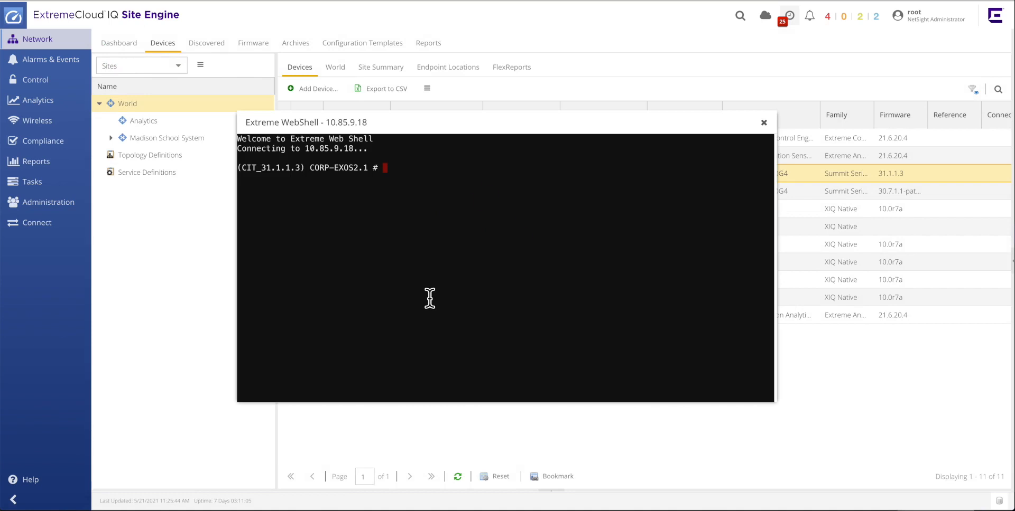
text(disable cli config-logging)
key(Return)
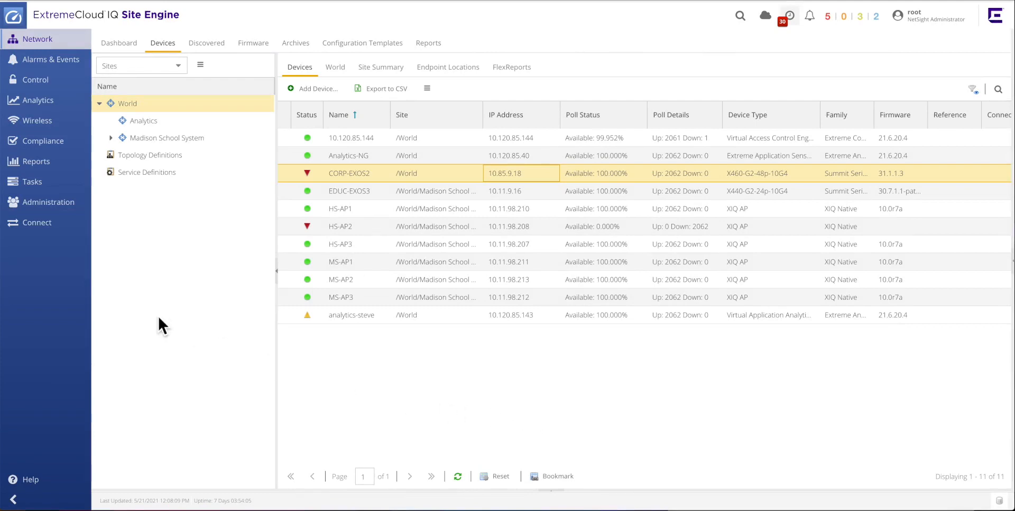
Review the EXOS Switch Audit System Disabled alarm in the current alarms list.
click(70, 64)
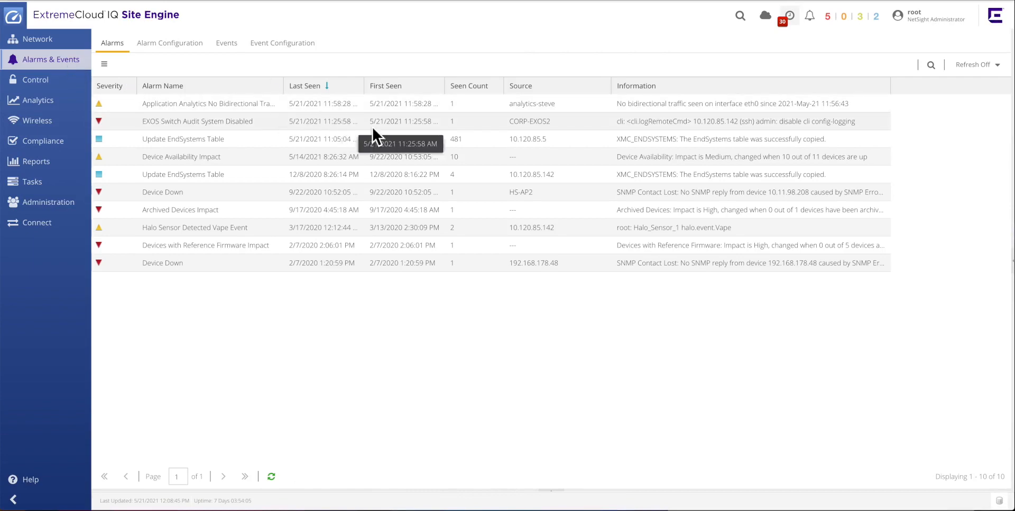
click(478, 119)
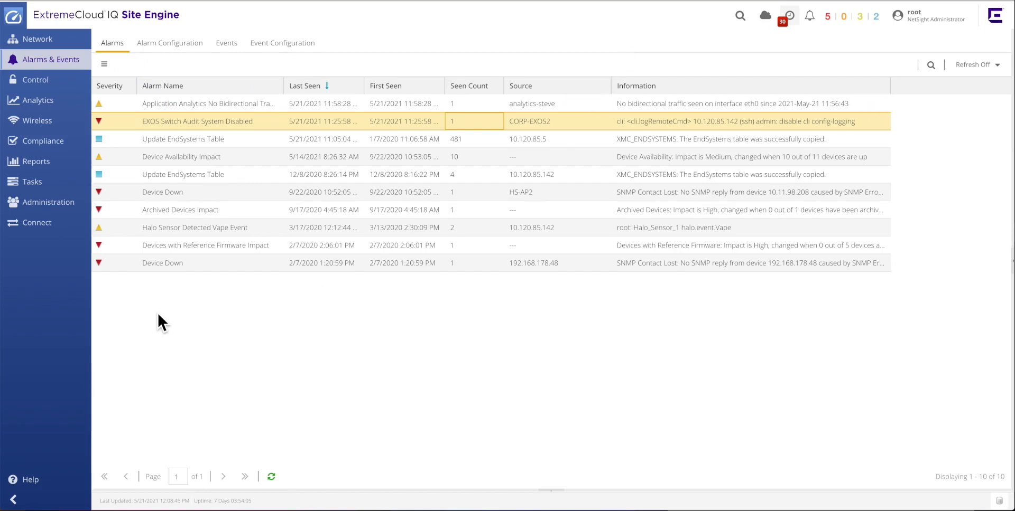
Open the latest EXOS Switch Audit System Disabled workflow run and show its Terminate Attacker CLI Session activity output.
click(64, 185)
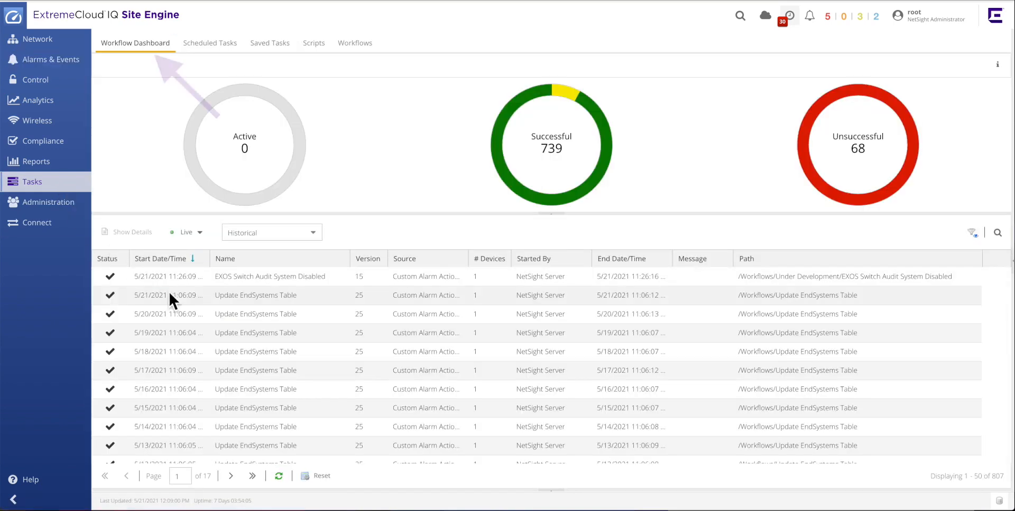
click(341, 278)
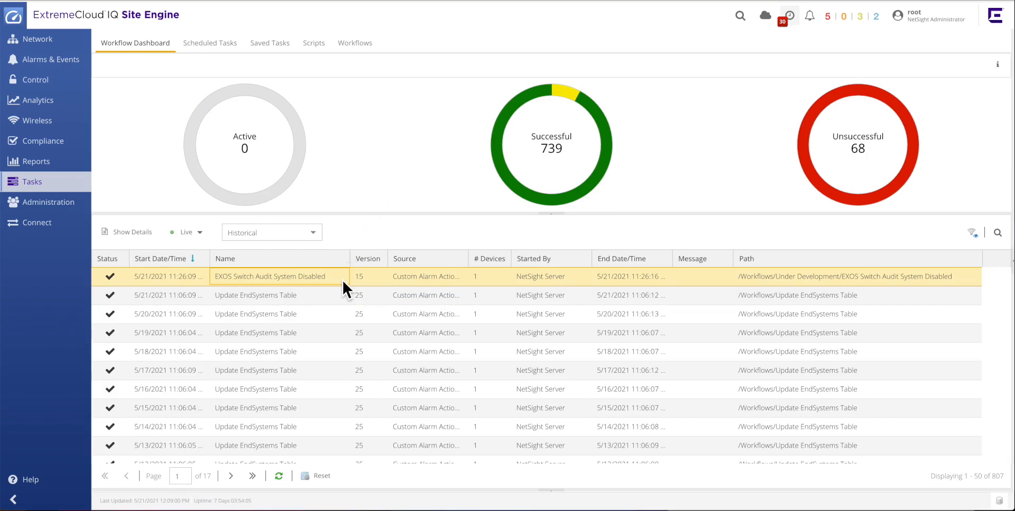
double_click(341, 279)
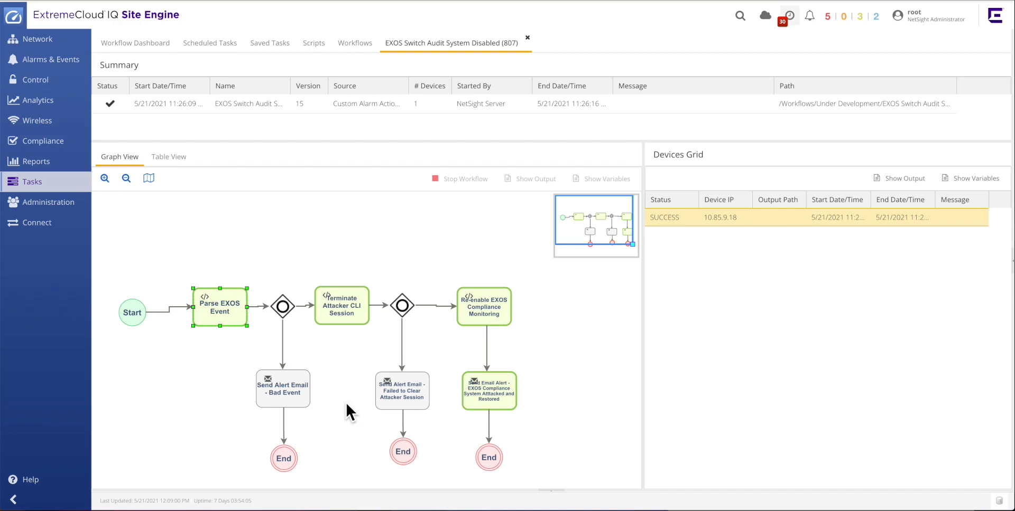
click(349, 316)
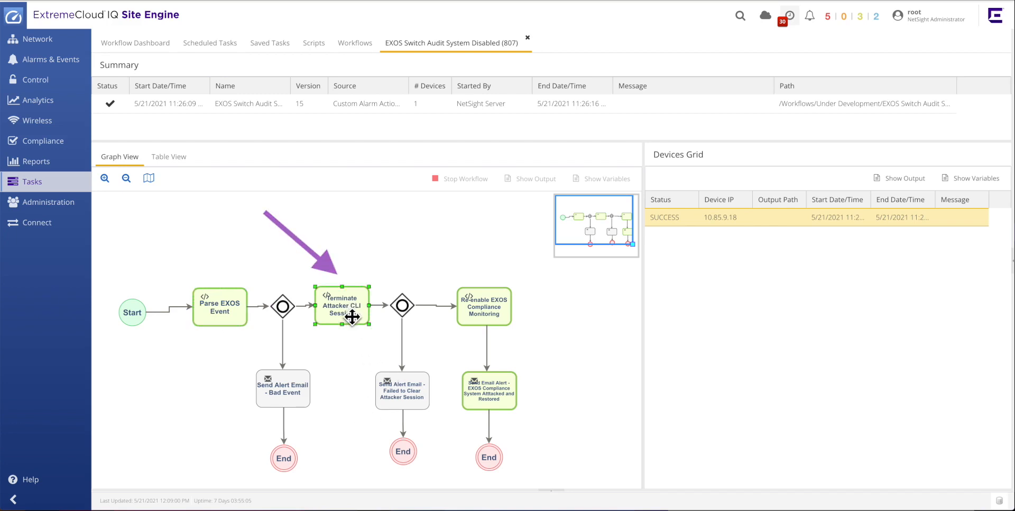
click(890, 179)
drag(517, 111, 763, 170)
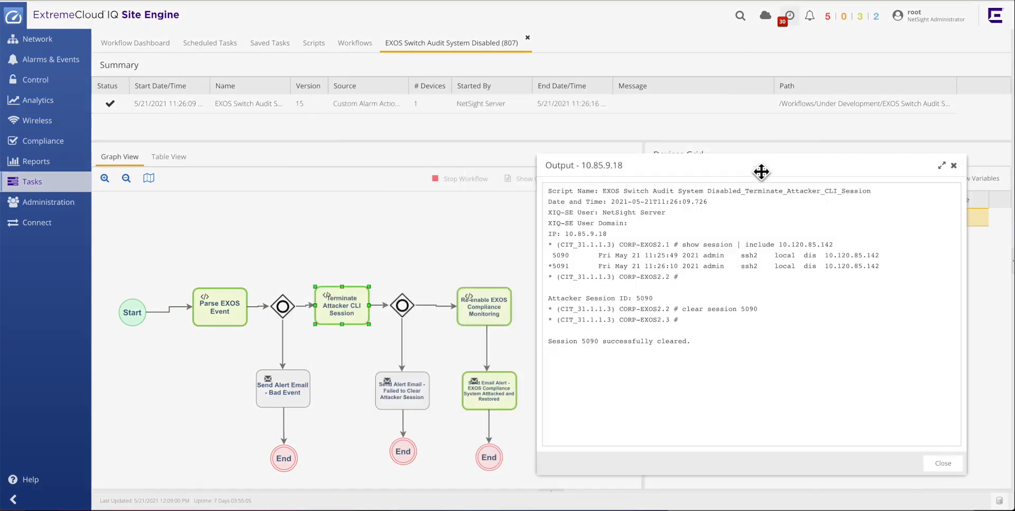